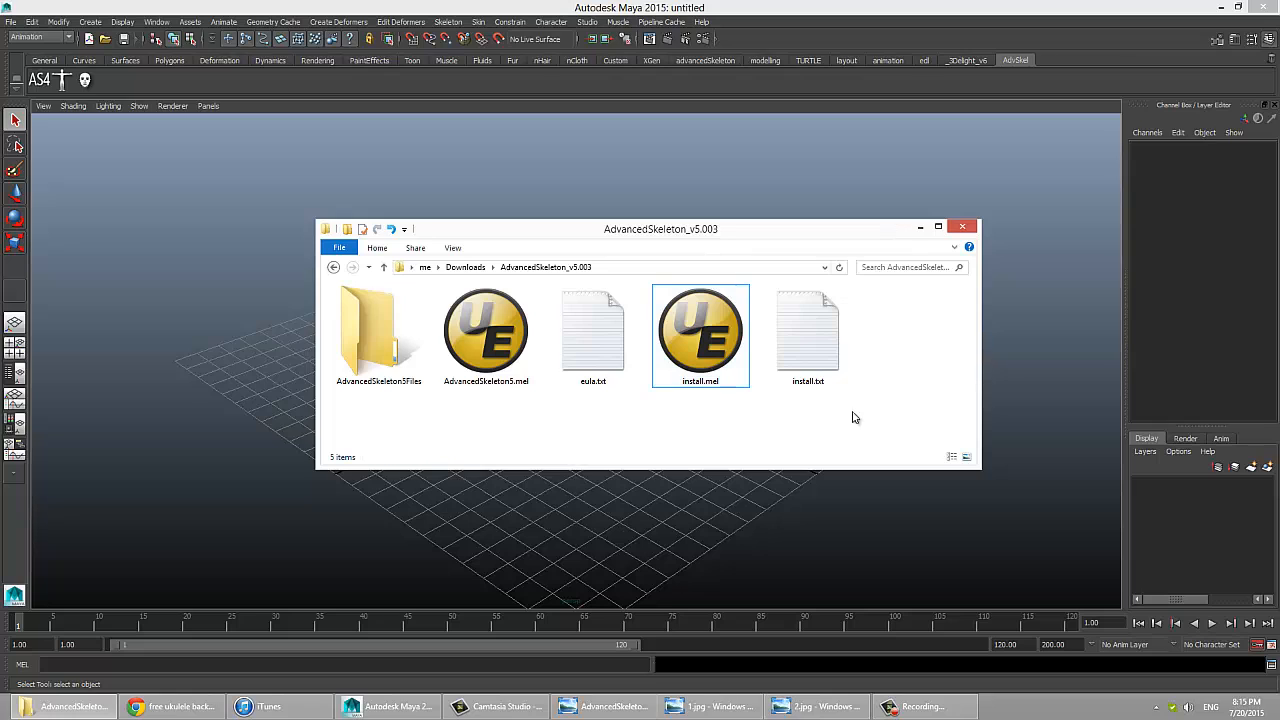
{"action": "left_click_drag", "start_coordinate": [855, 418], "coordinate": [330, 330]}
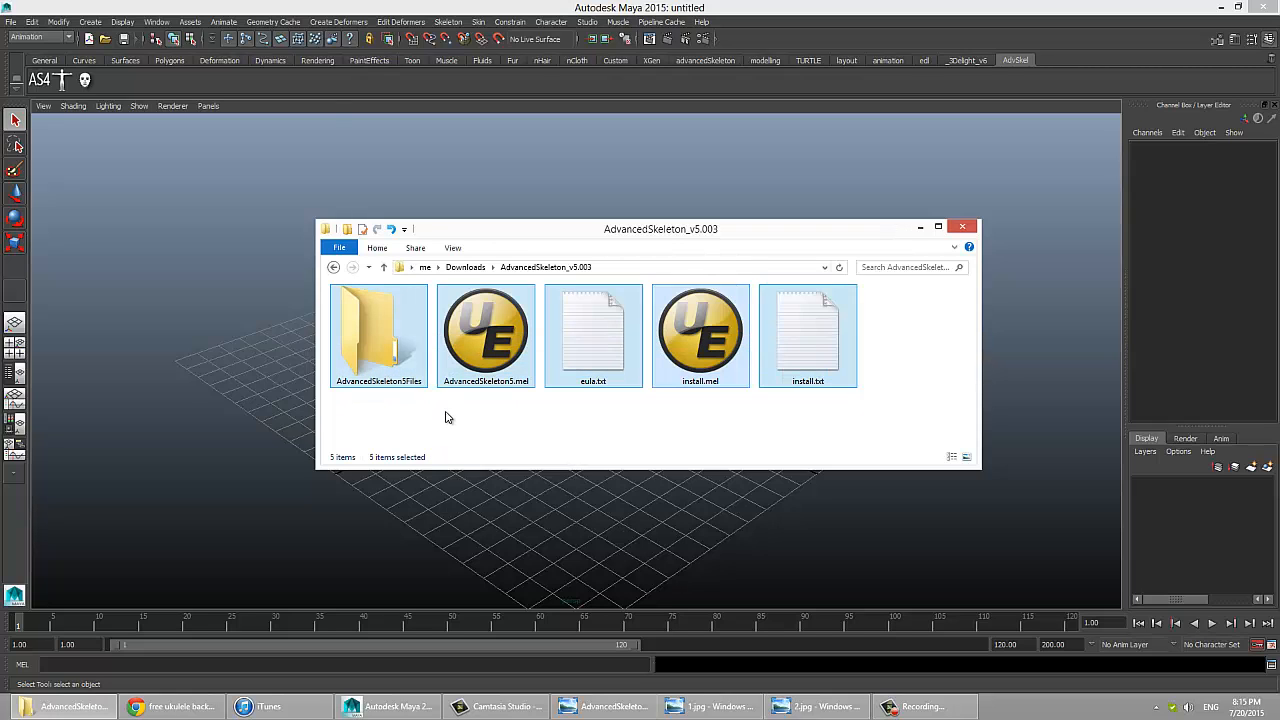
{"action": "left_click", "coordinate": [446, 414]}
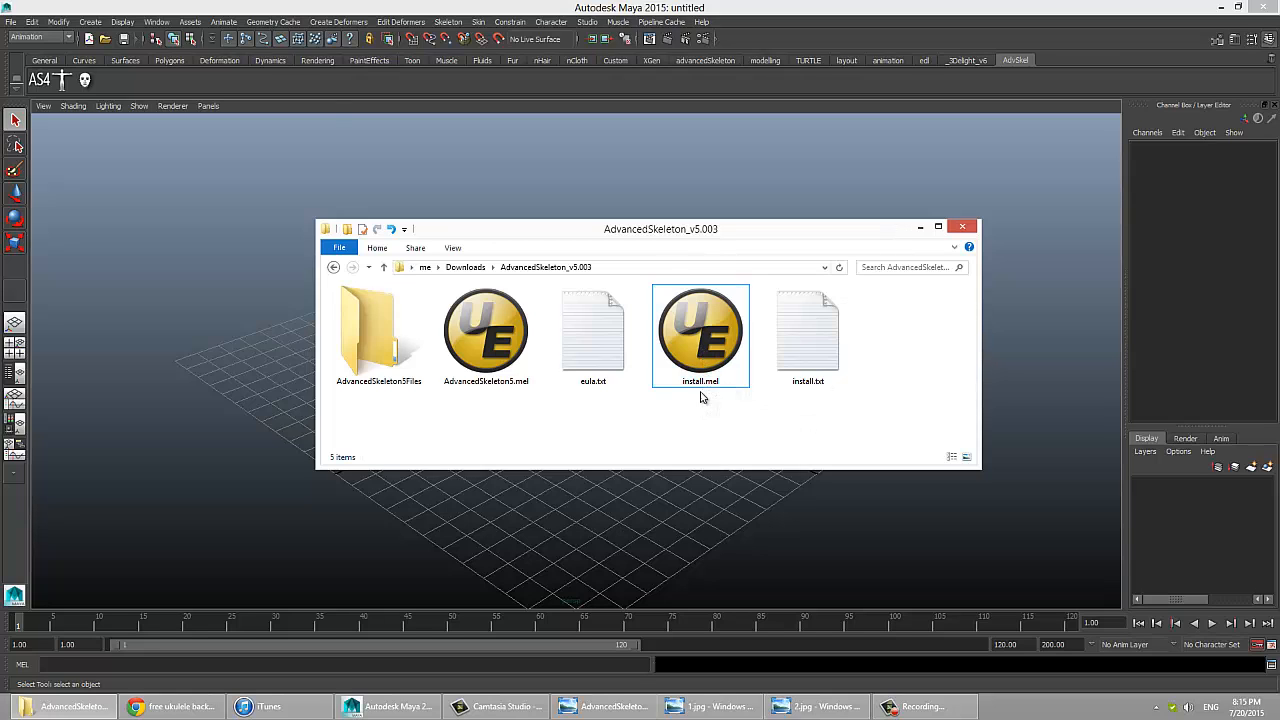
{"action": "left_click_drag", "start_coordinate": [703, 355], "coordinate": [706, 431]}
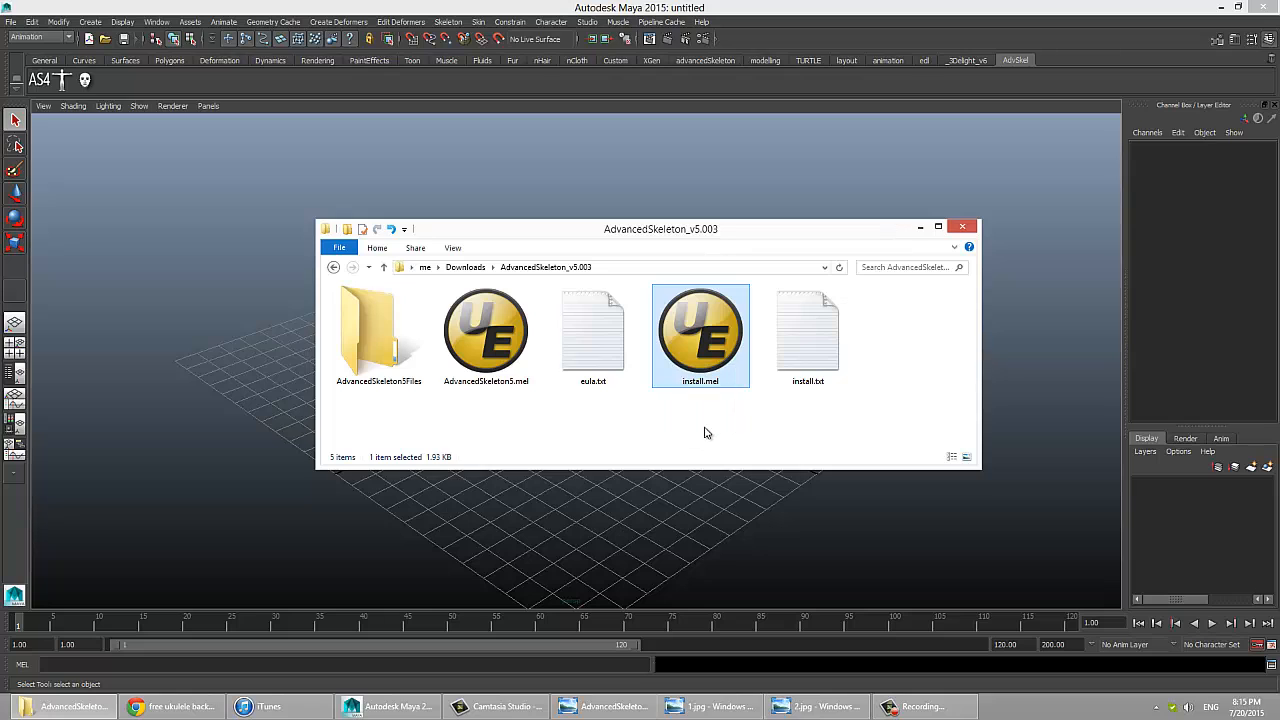
{"action": "left_click", "coordinate": [706, 431]}
{"action": "left_click", "coordinate": [120, 277]}
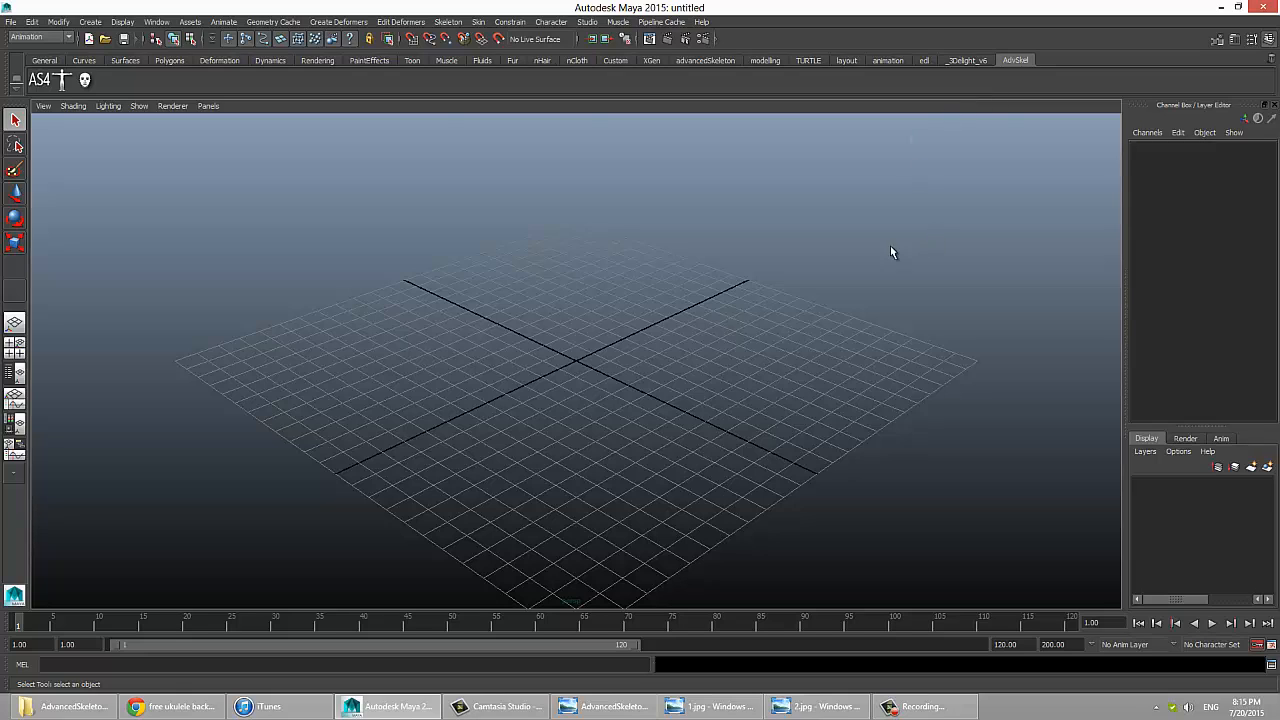
Step: Bring install.mel from the AdvancedSkeleton_v5.003 folder into the Maya viewport to add AdvancedSkeleton5 to the current shelf
{"action": "left_click", "coordinate": [65, 706]}
{"action": "left_click", "coordinate": [700, 362]}
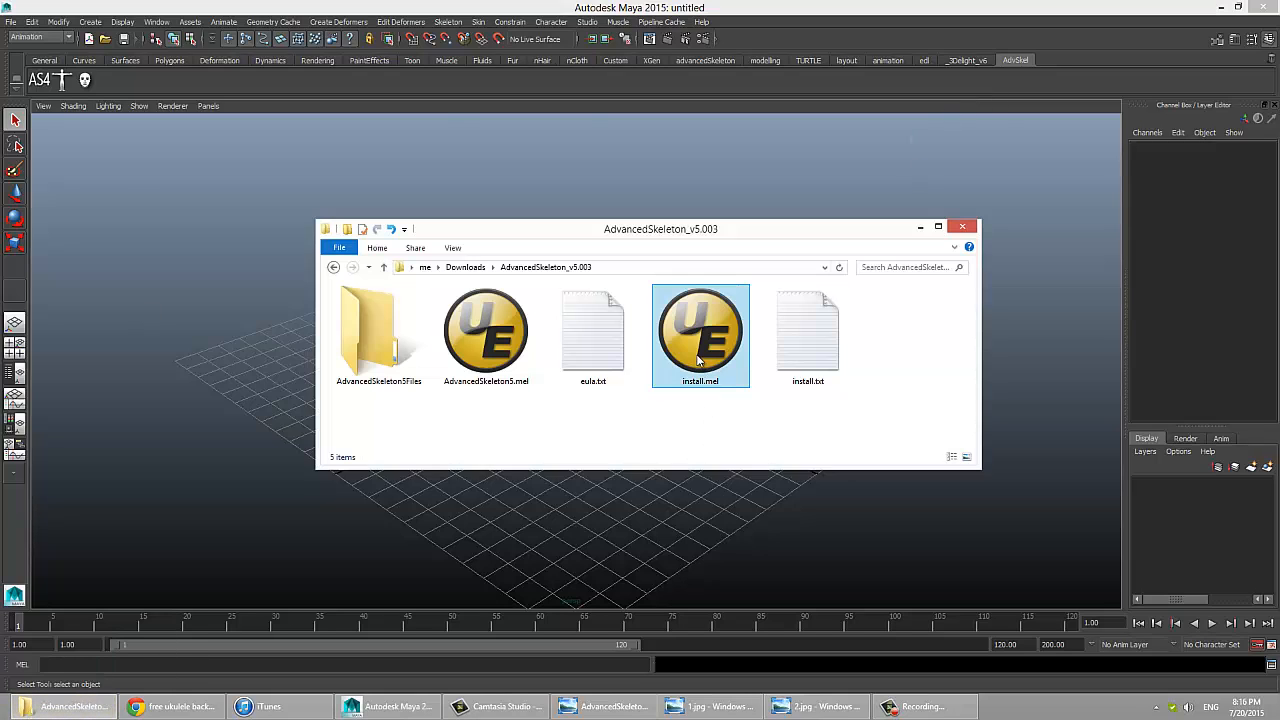
{"action": "left_click_drag", "start_coordinate": [700, 362], "coordinate": [66, 151]}
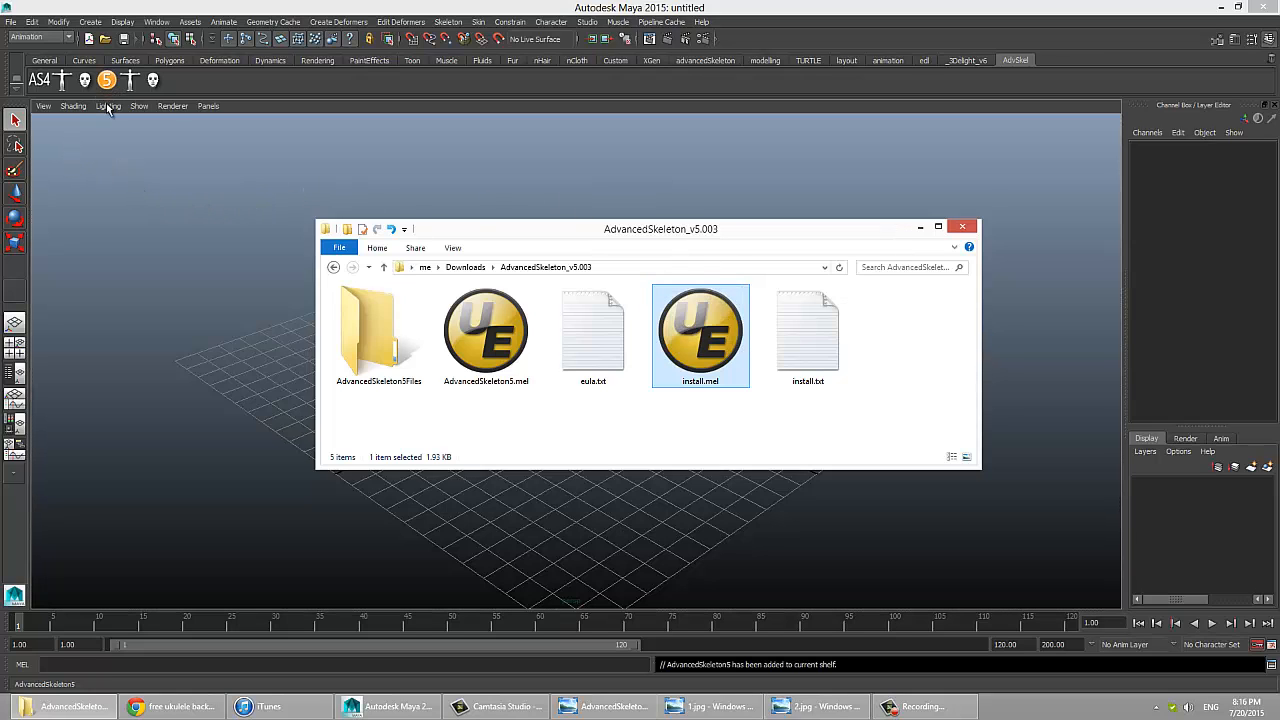
{"action": "left_click", "coordinate": [99, 136]}
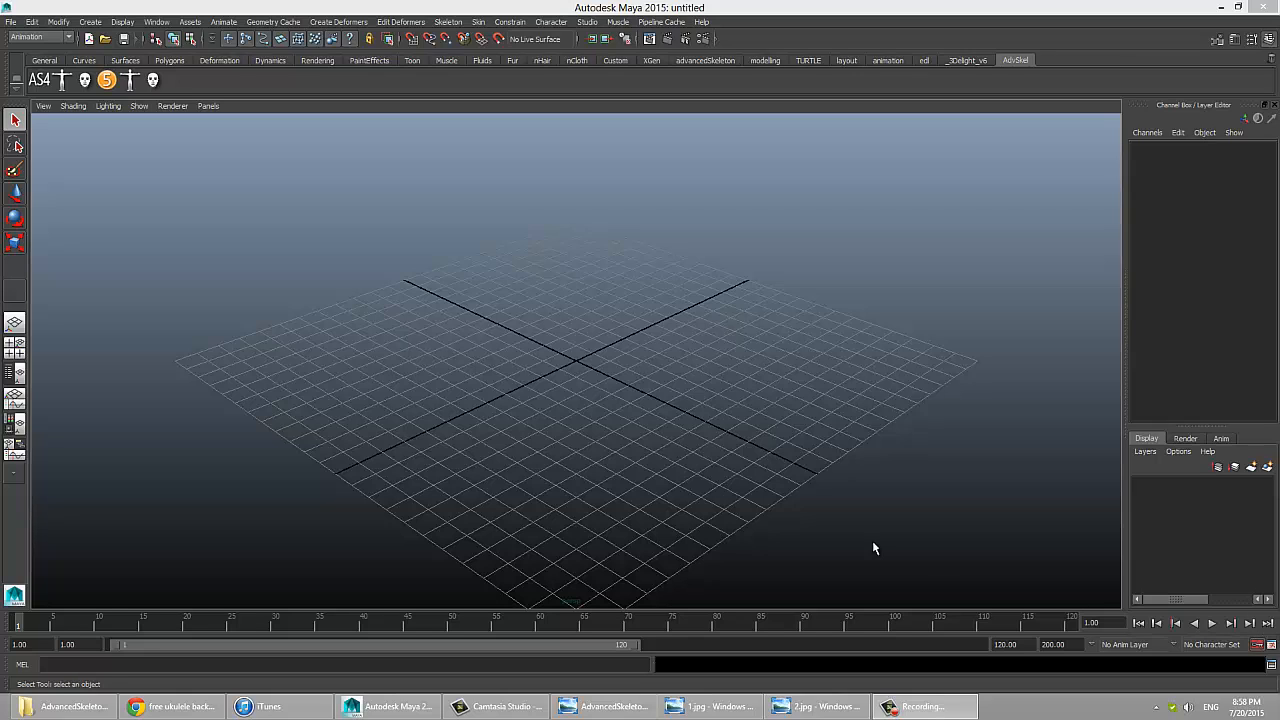
Step: Open AdvancedSkeleton5, dock its window in Maya and collapse the About section
{"action": "left_click", "coordinate": [107, 81]}
{"action": "left_click", "coordinate": [350, 311]}
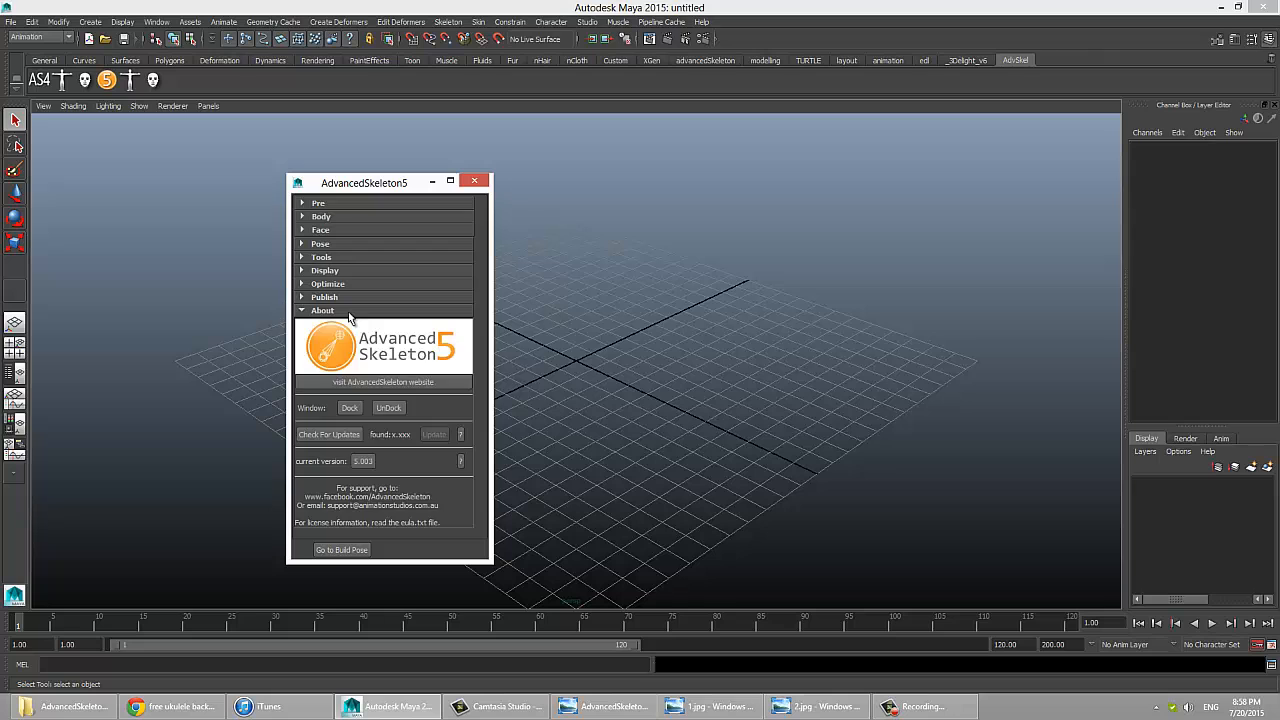
{"action": "left_click", "coordinate": [352, 410]}
{"action": "left_click", "coordinate": [72, 230]}
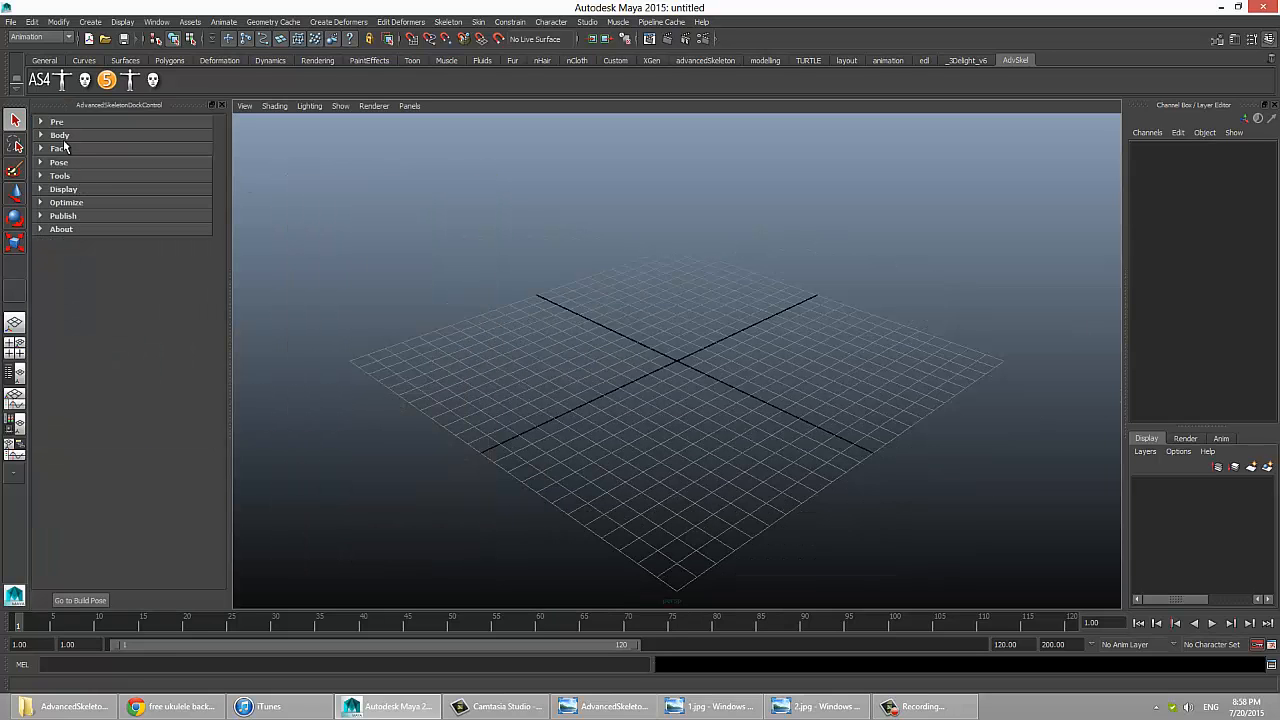
Step: Open the Model Cleaner from the Pre section and create a polygon sphere with the Outliner shown
{"action": "left_click", "coordinate": [57, 123]}
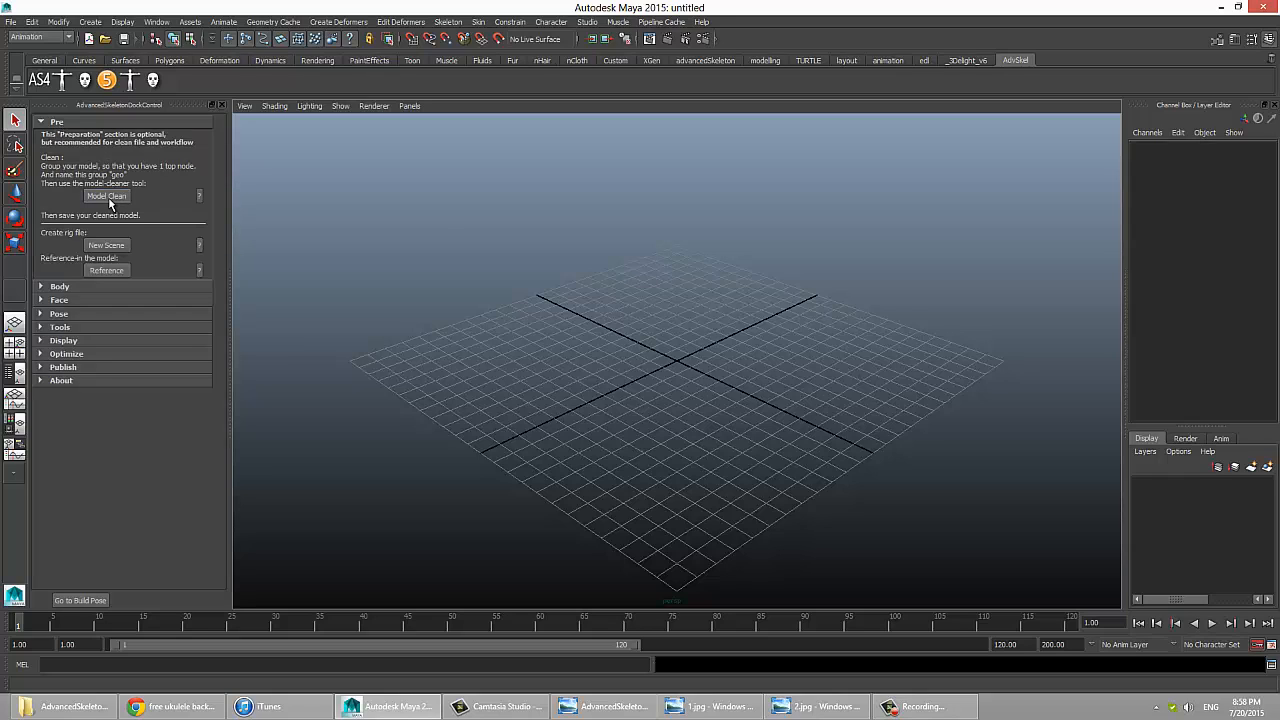
{"action": "left_click", "coordinate": [107, 197]}
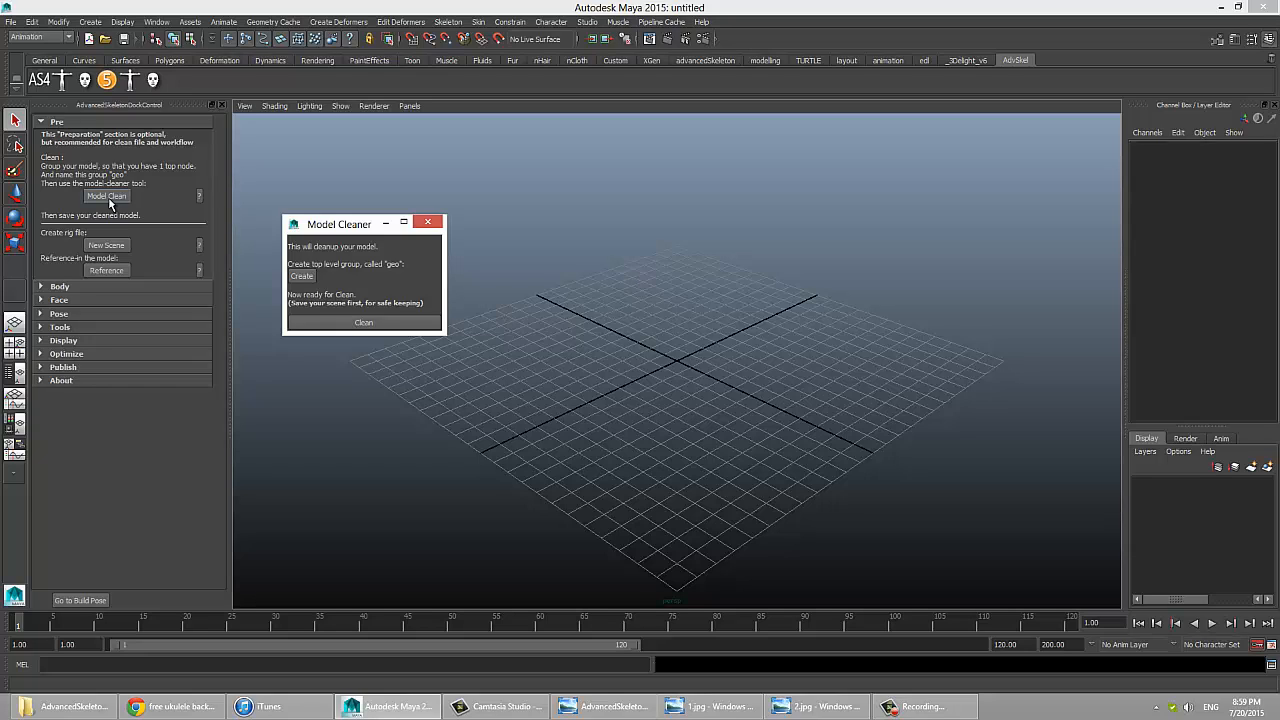
{"action": "left_click", "coordinate": [90, 21]}
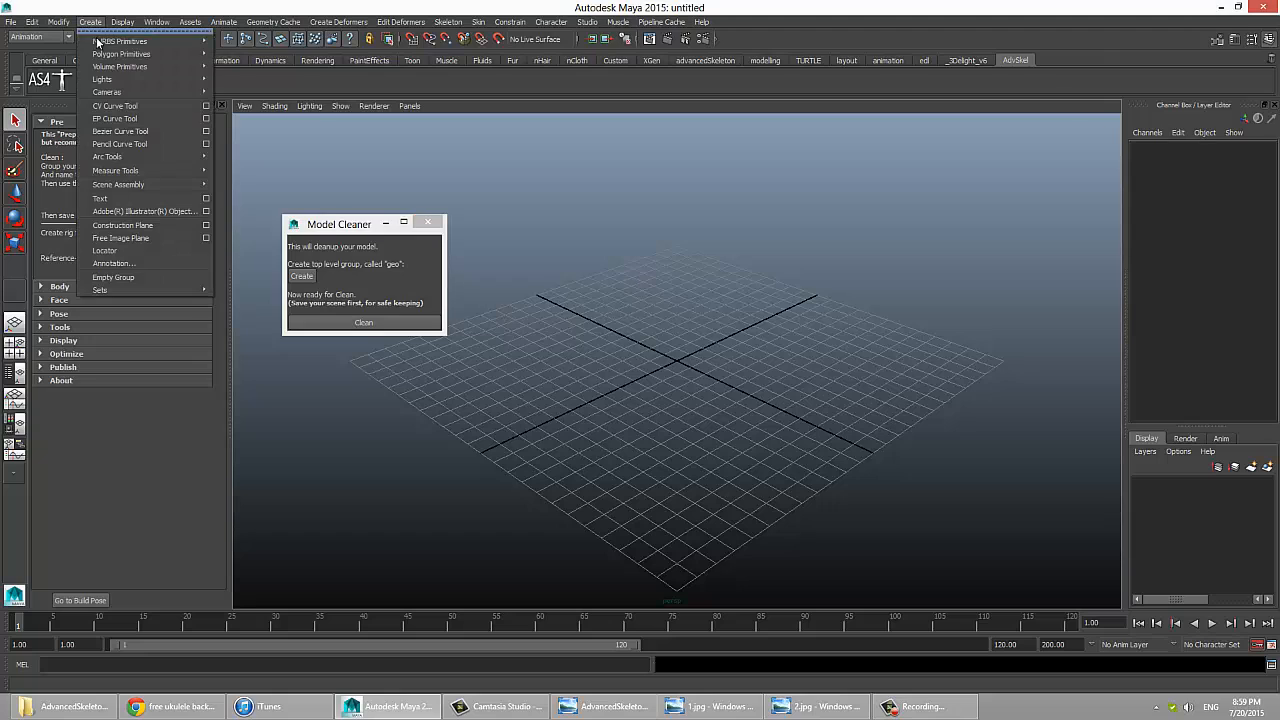
{"action": "mouse_move", "coordinate": [136, 55]}
{"action": "left_click", "coordinate": [232, 65]}
{"action": "key", "text": "shift+o"}
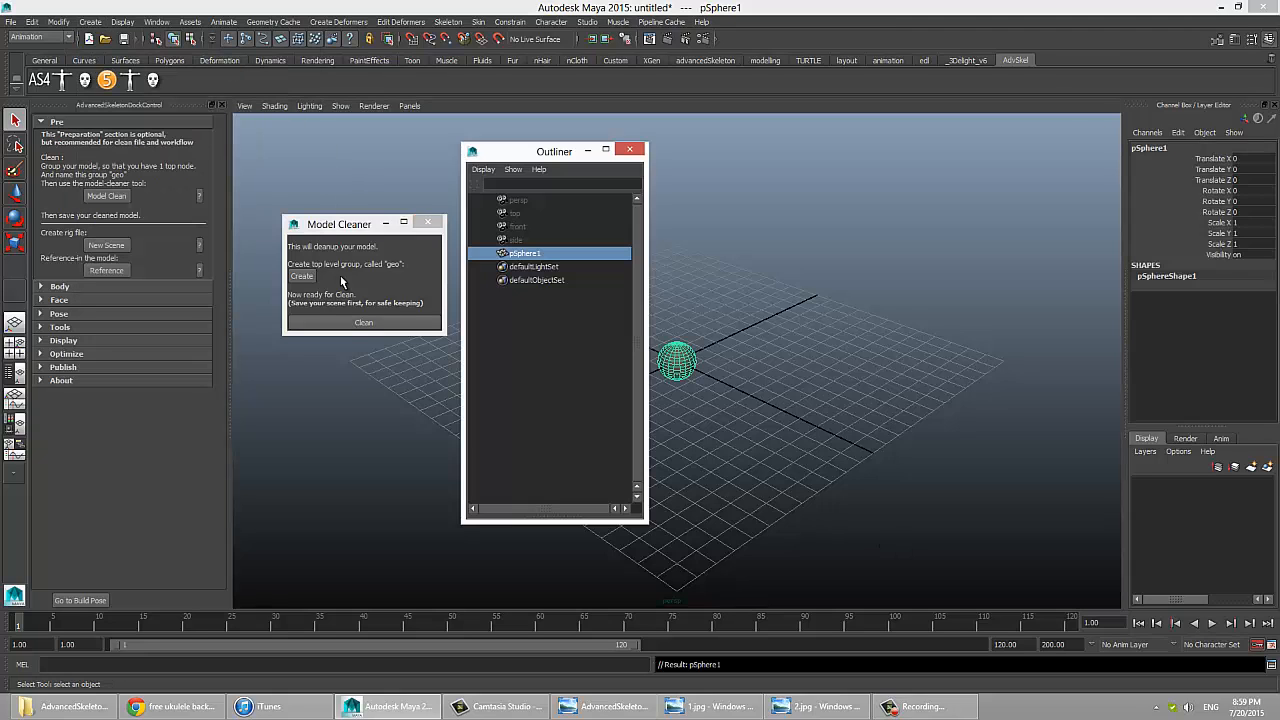
Step: Create the top-level "geo" group for the sphere with the Model Cleaner and check its contents in the Outliner
{"action": "left_click", "coordinate": [310, 253]}
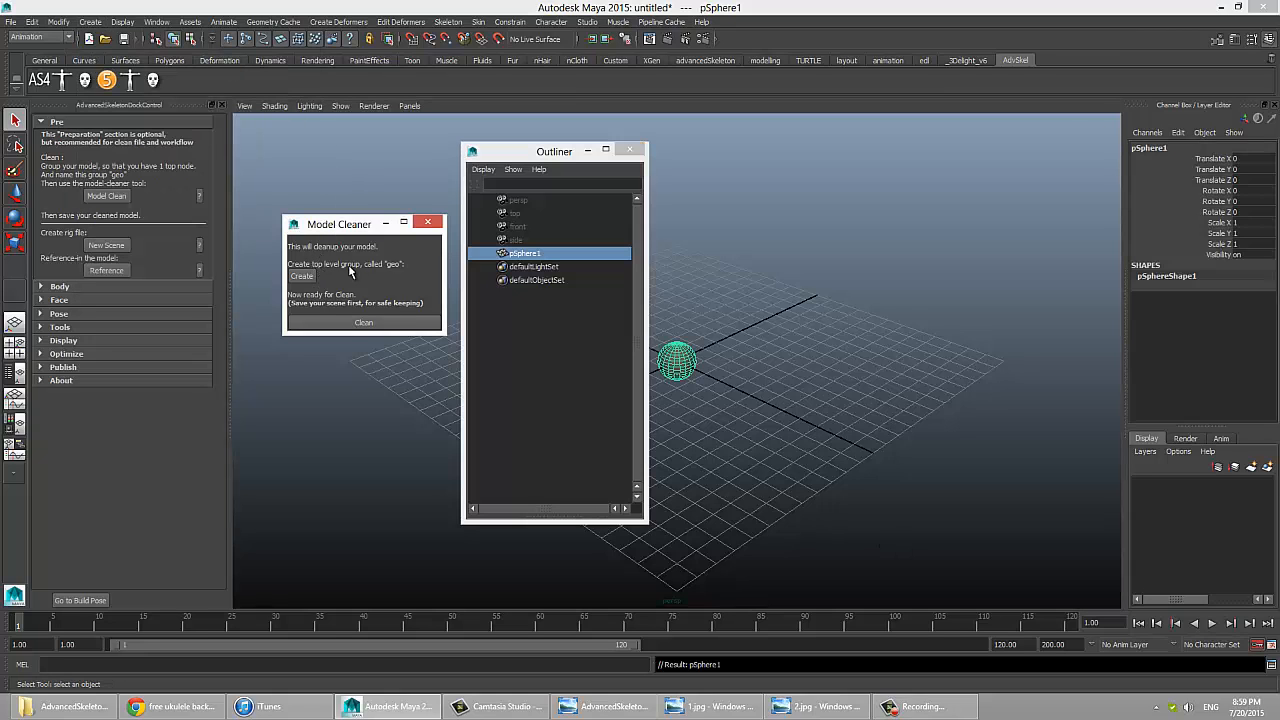
{"action": "left_click", "coordinate": [301, 276]}
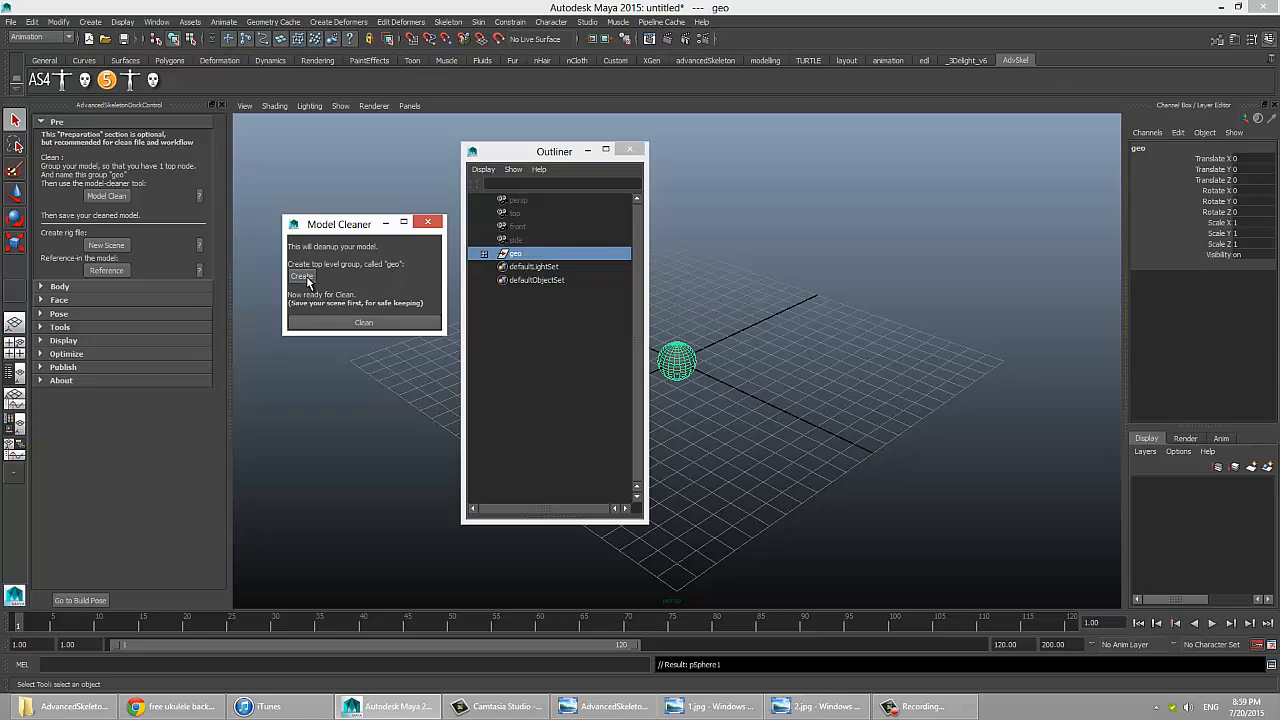
{"action": "left_click", "coordinate": [485, 256]}
{"action": "left_click", "coordinate": [485, 256]}
{"action": "left_click", "coordinate": [485, 256]}
{"action": "left_click", "coordinate": [485, 256]}
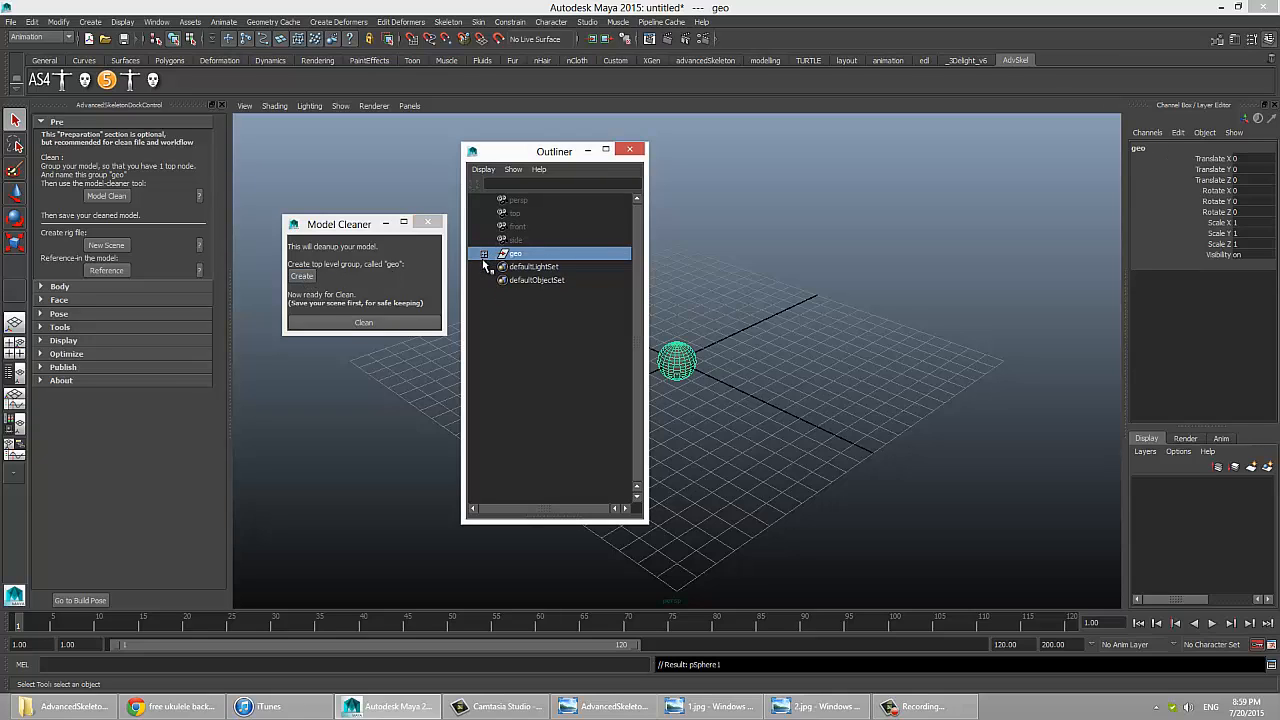
Step: Run the Model Cleaner on the geo group and show the cleaned sphere in the four-view layout
{"action": "left_click", "coordinate": [346, 325]}
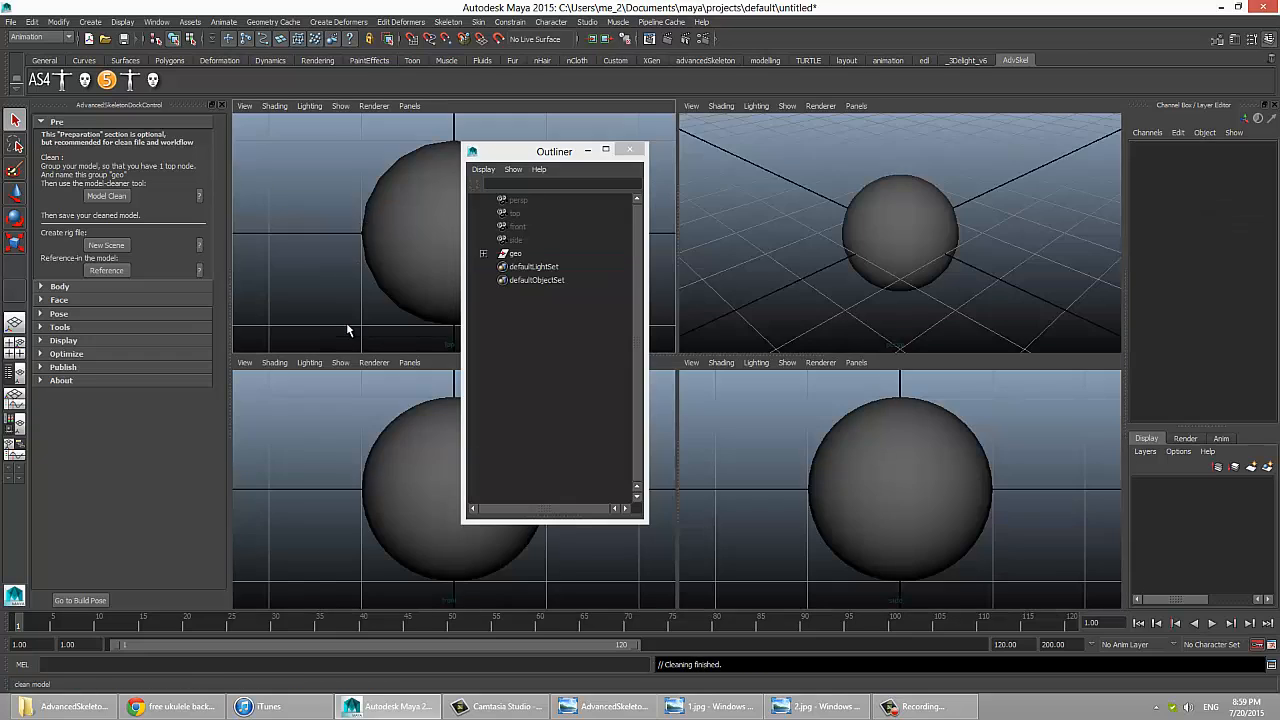
{"action": "left_click", "coordinate": [400, 247]}
{"action": "key", "text": "space"}
{"action": "key", "text": "space"}
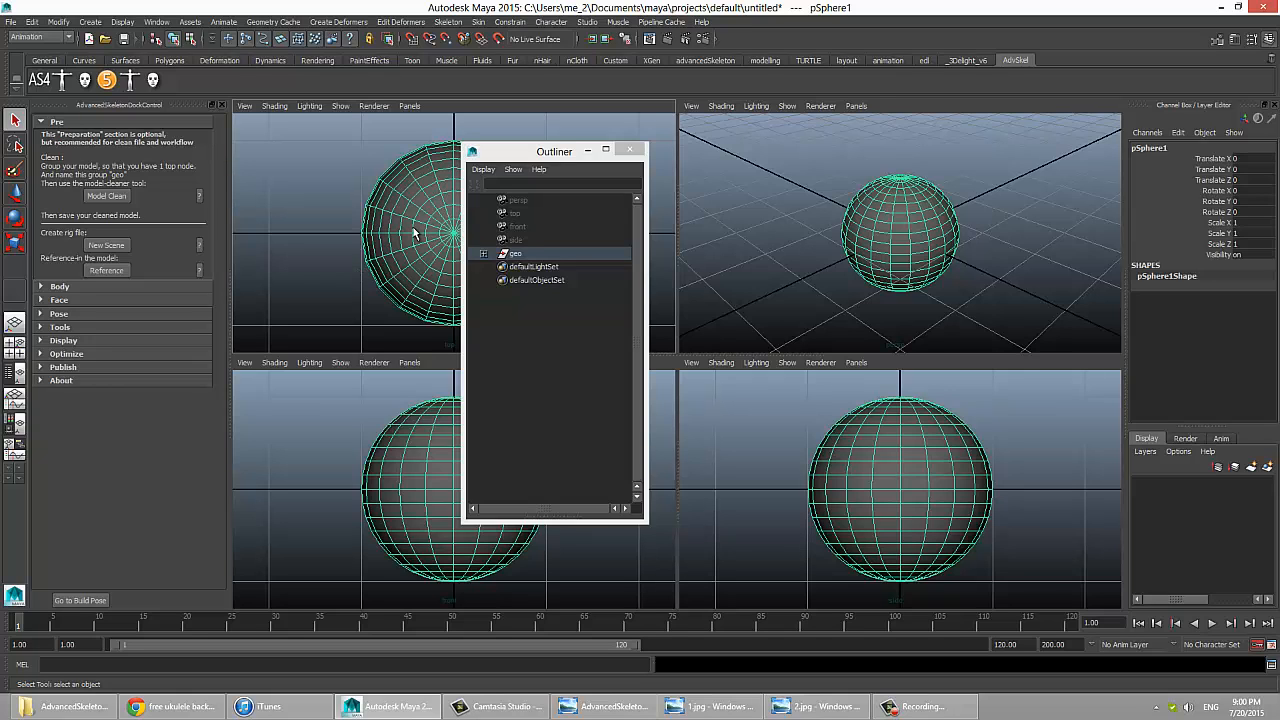
Step: Create a new scene for the rig without saving the current one, and start the Reference command for the model
{"action": "left_click", "coordinate": [106, 245]}
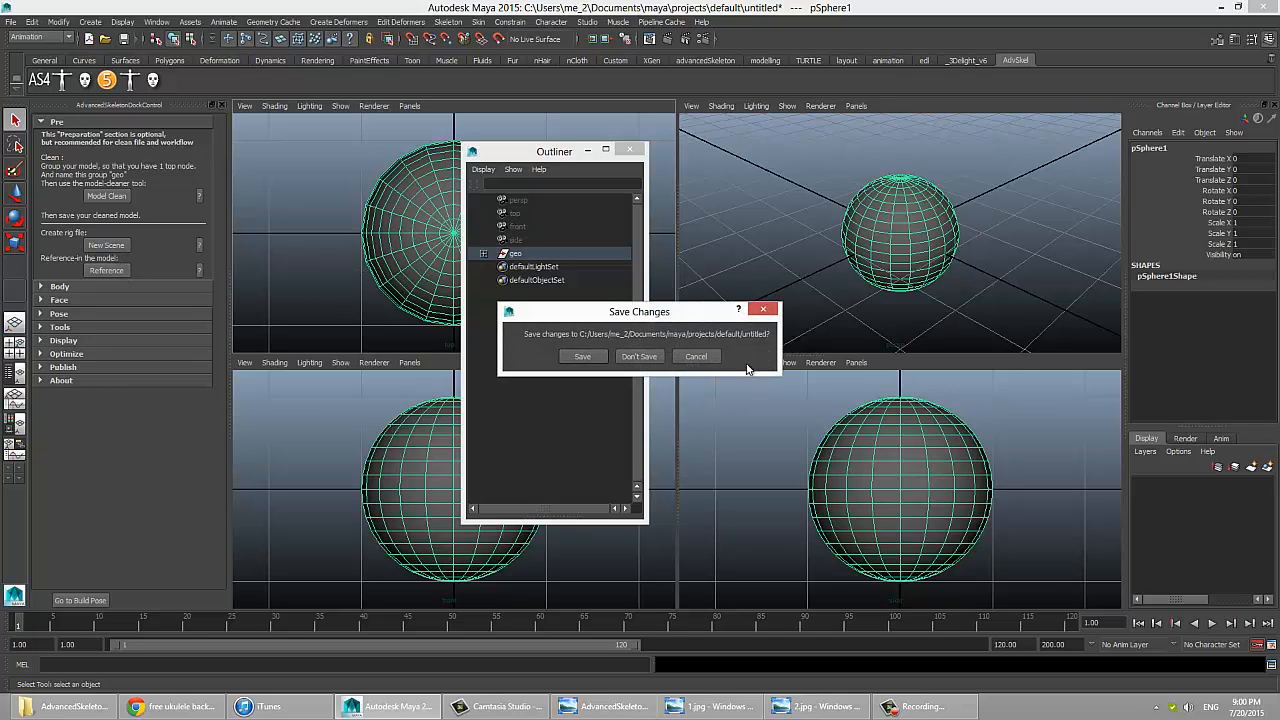
{"action": "left_click", "coordinate": [652, 356]}
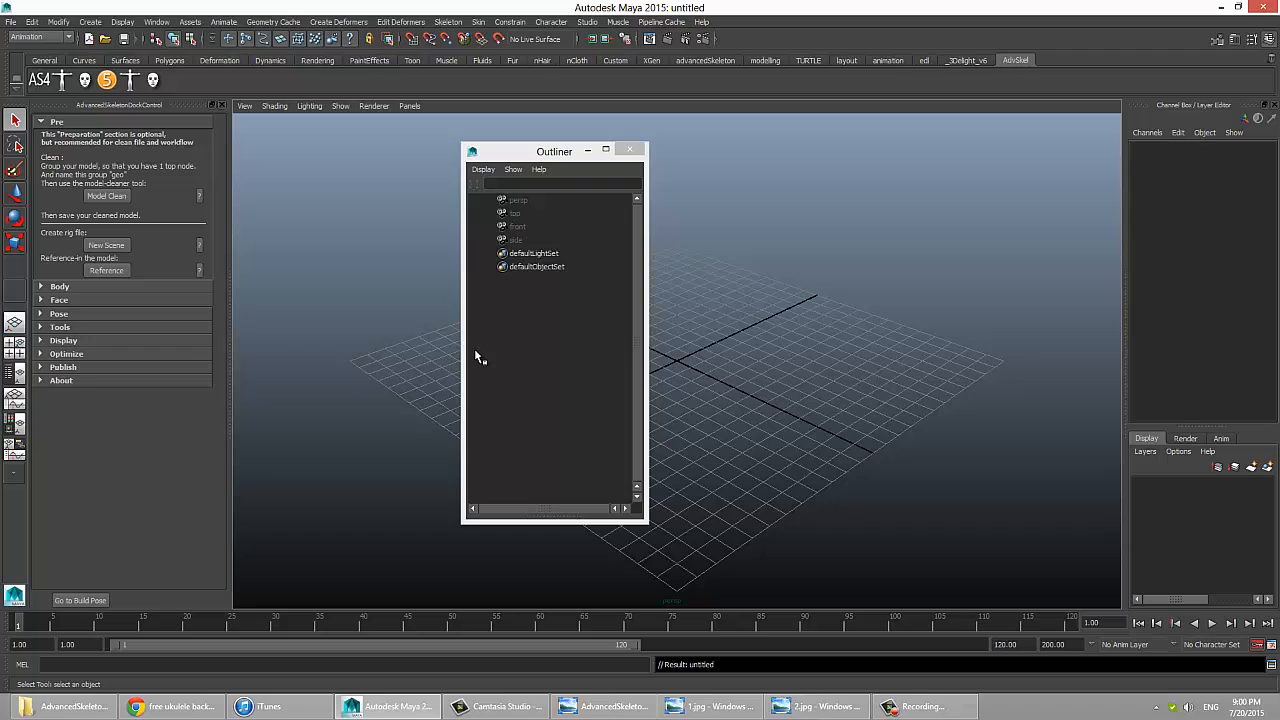
{"action": "left_click", "coordinate": [119, 275]}
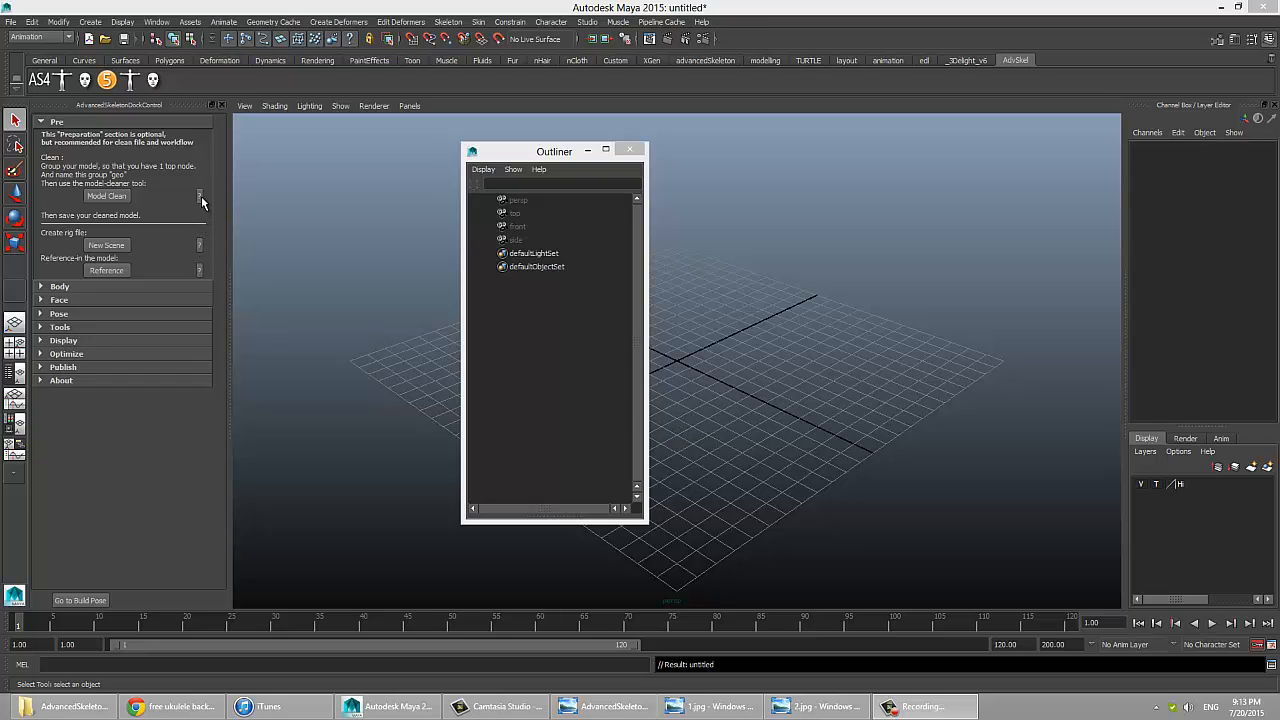
Step: Read the help pages for Reference, Model Clean and New Scene in the Pre section
{"action": "left_click", "coordinate": [200, 271]}
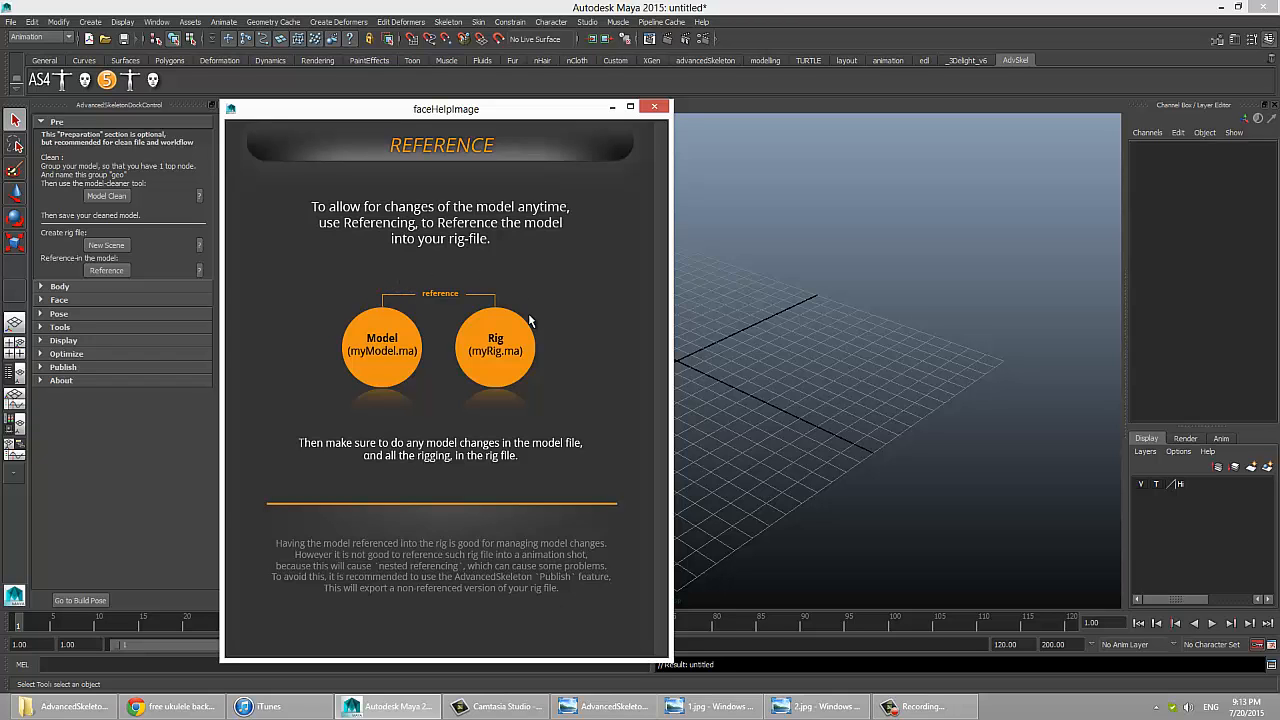
{"action": "left_click", "coordinate": [652, 107]}
{"action": "left_click", "coordinate": [200, 196]}
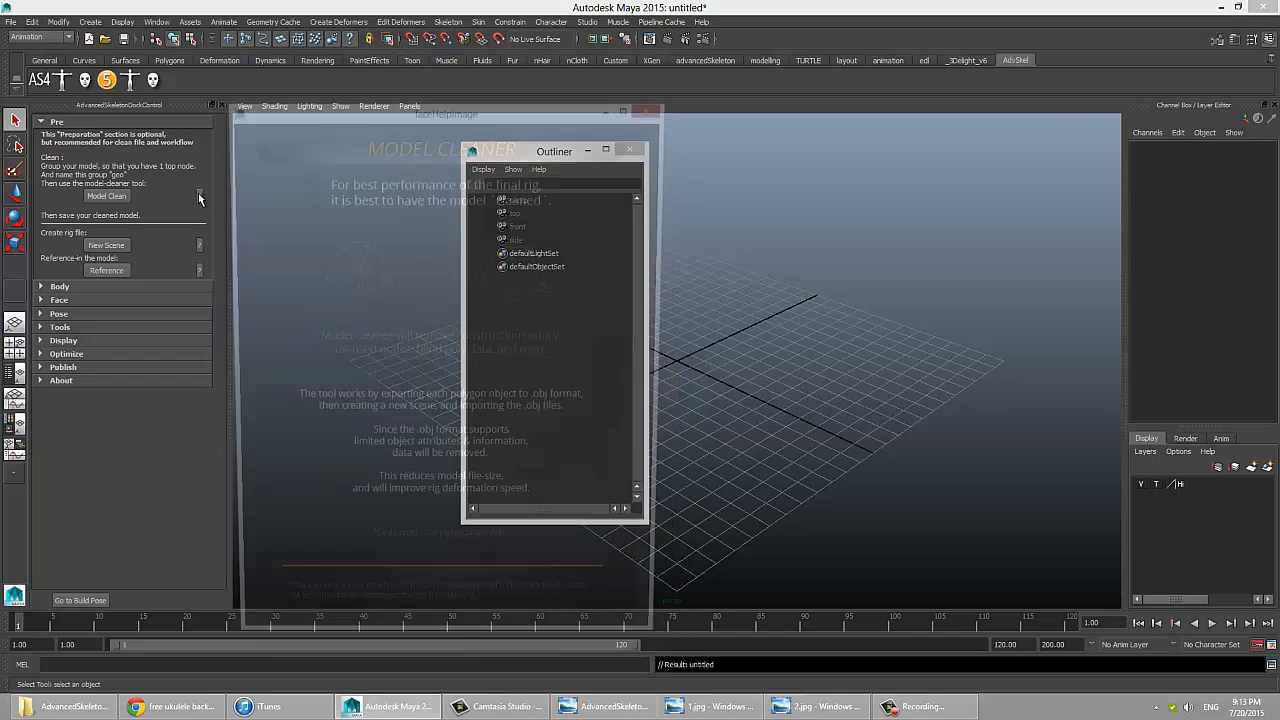
{"action": "left_click", "coordinate": [198, 244]}
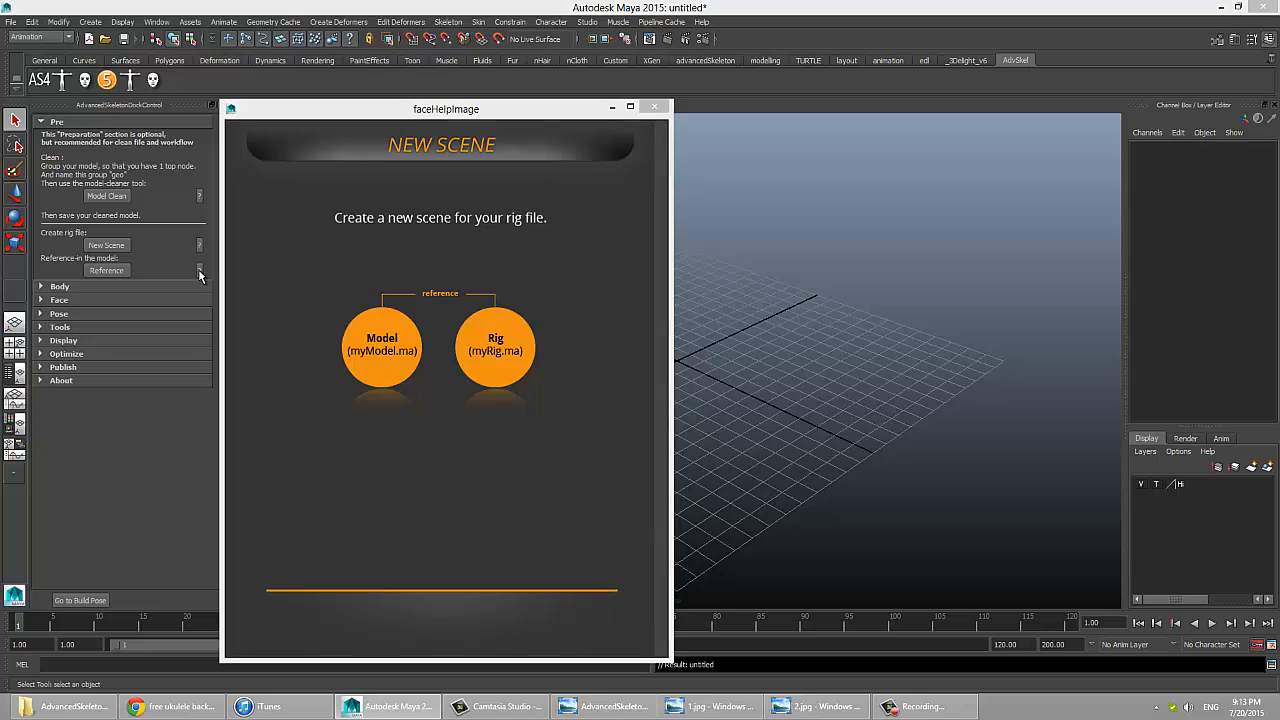
{"action": "left_click", "coordinate": [199, 271]}
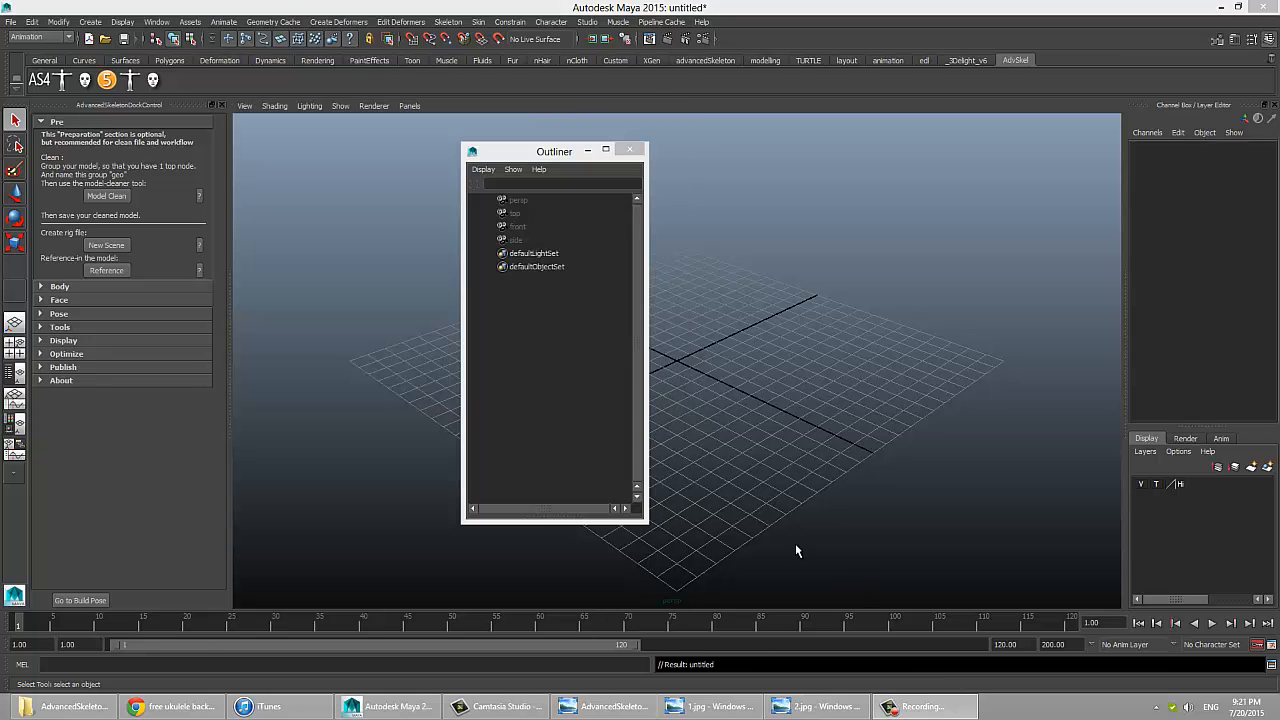
Step: Collapse the Pre section, expand Fit under Body and open the help for the FitSkeletons options
{"action": "left_click", "coordinate": [68, 125]}
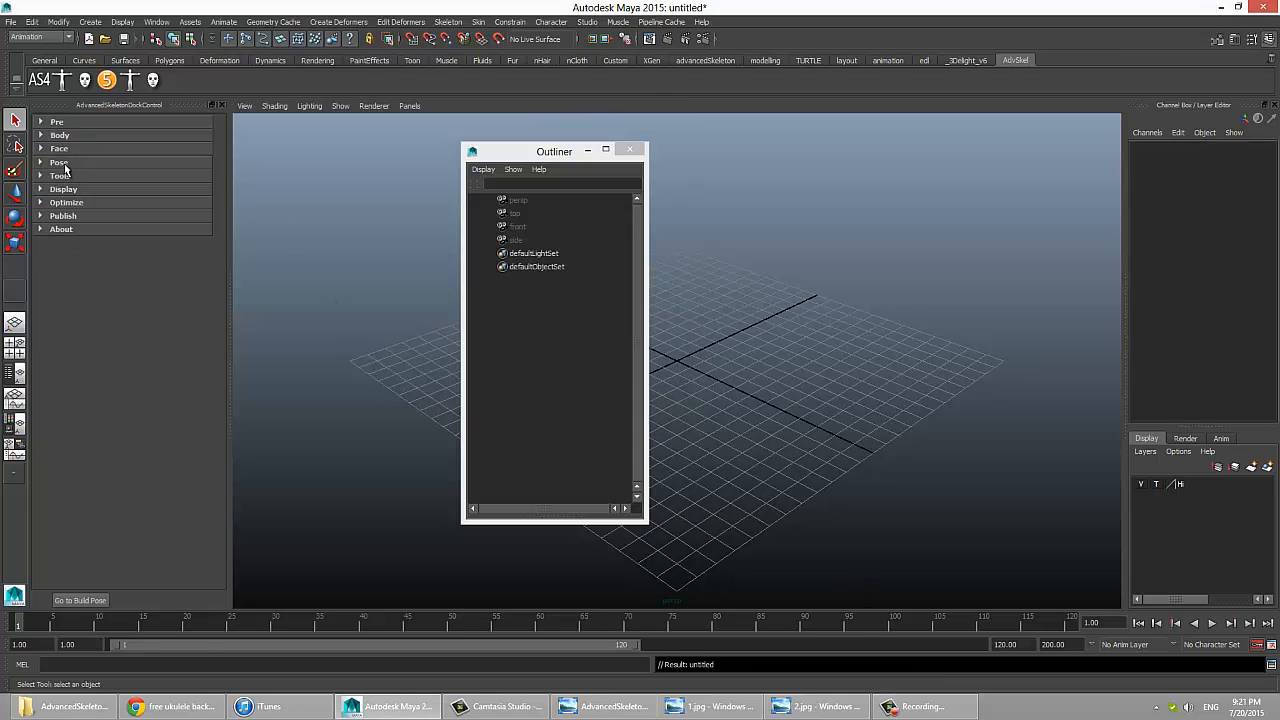
{"action": "left_click", "coordinate": [74, 136]}
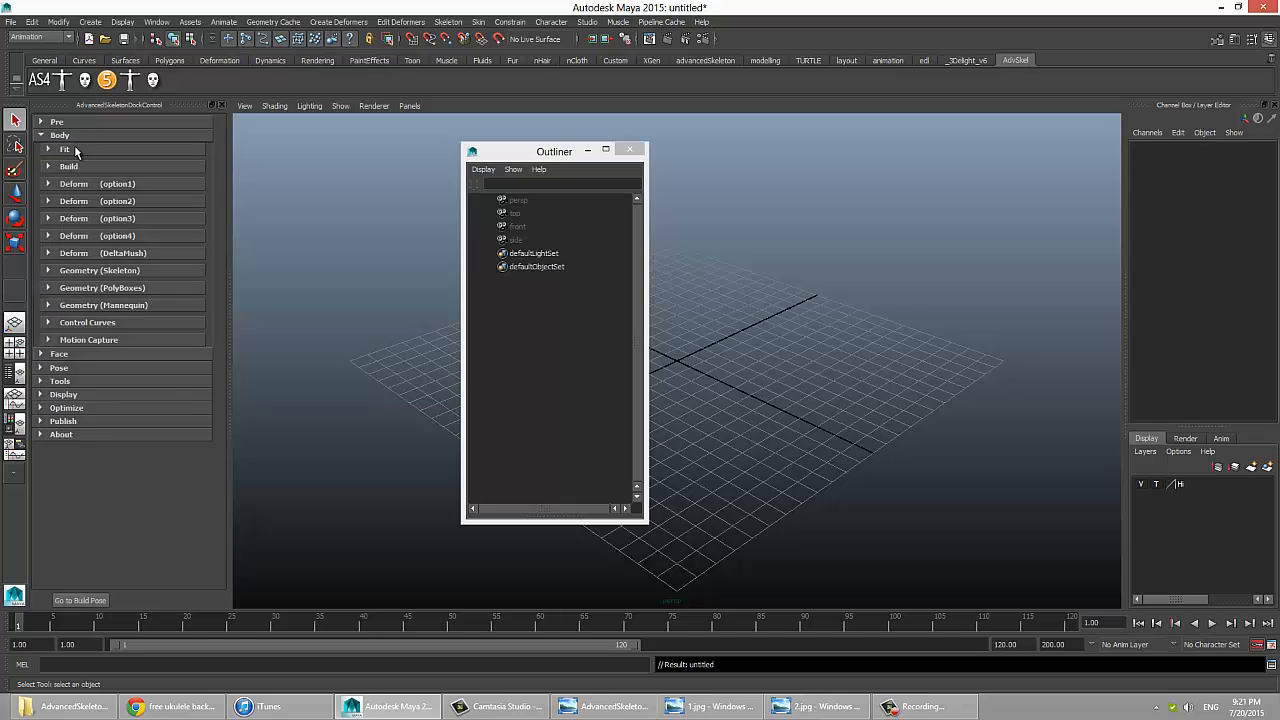
{"action": "left_click", "coordinate": [70, 149]}
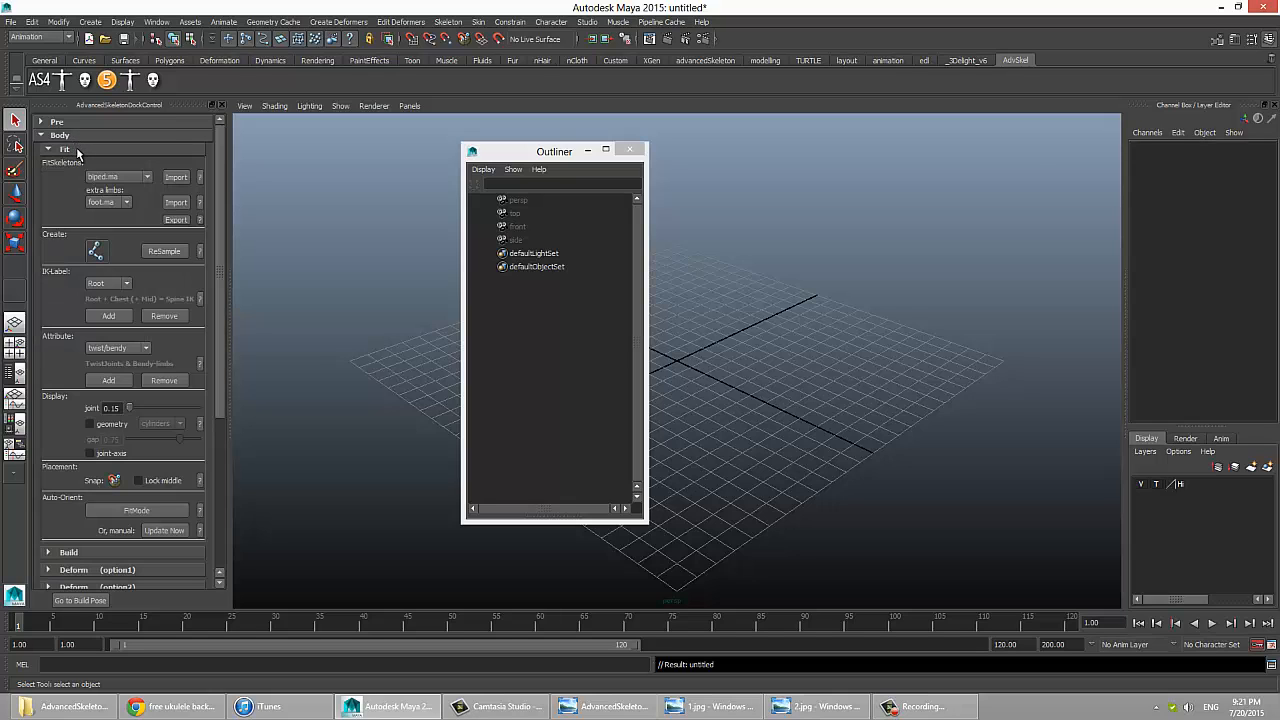
{"action": "left_click", "coordinate": [199, 178]}
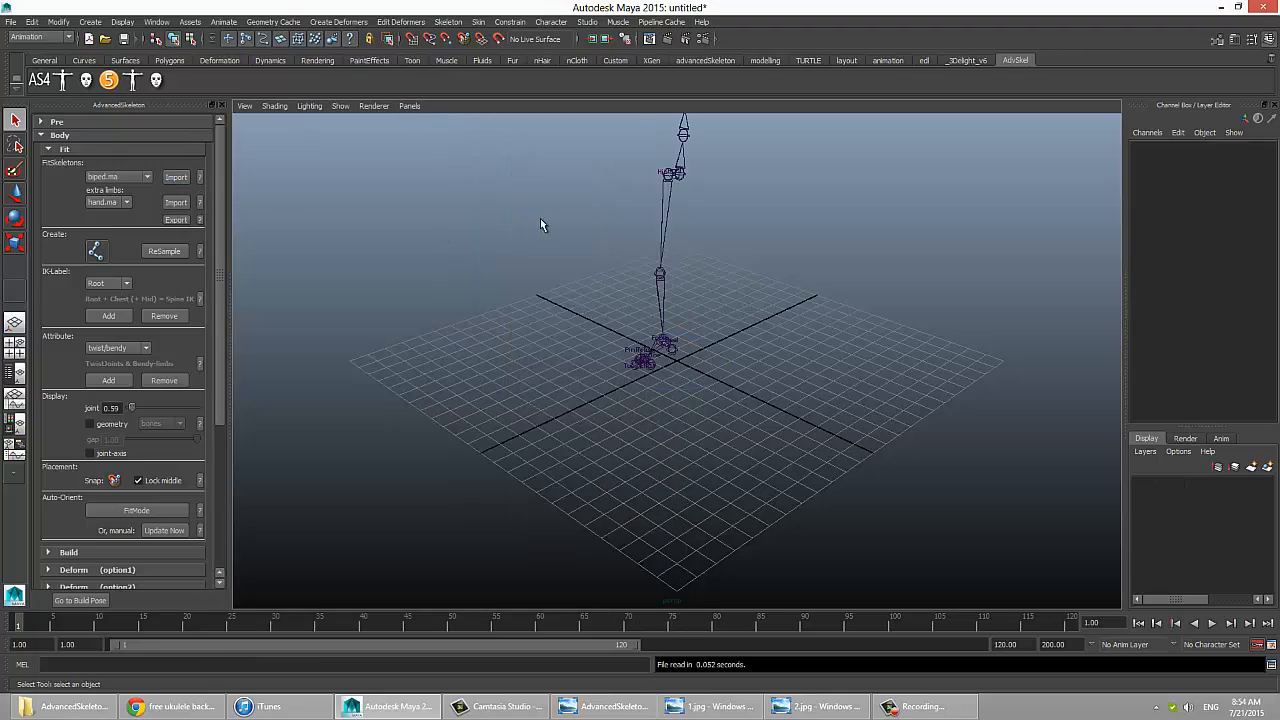
Step: Reduce the fit skeleton's joint display size to 0.12 and show the skeleton in the front view
{"action": "left_click_drag", "start_coordinate": [581, 182], "coordinate": [676, 219]}
{"action": "middle_click_drag", "start_coordinate": [690, 222], "coordinate": [637, 371], "text": "alt"}
{"action": "left_click_drag", "start_coordinate": [637, 371], "coordinate": [700, 362], "text": "alt"}
{"action": "right_click_drag", "start_coordinate": [700, 362], "coordinate": [773, 361], "text": "alt"}
{"action": "middle_click_drag", "start_coordinate": [773, 364], "coordinate": [755, 376], "text": "alt"}
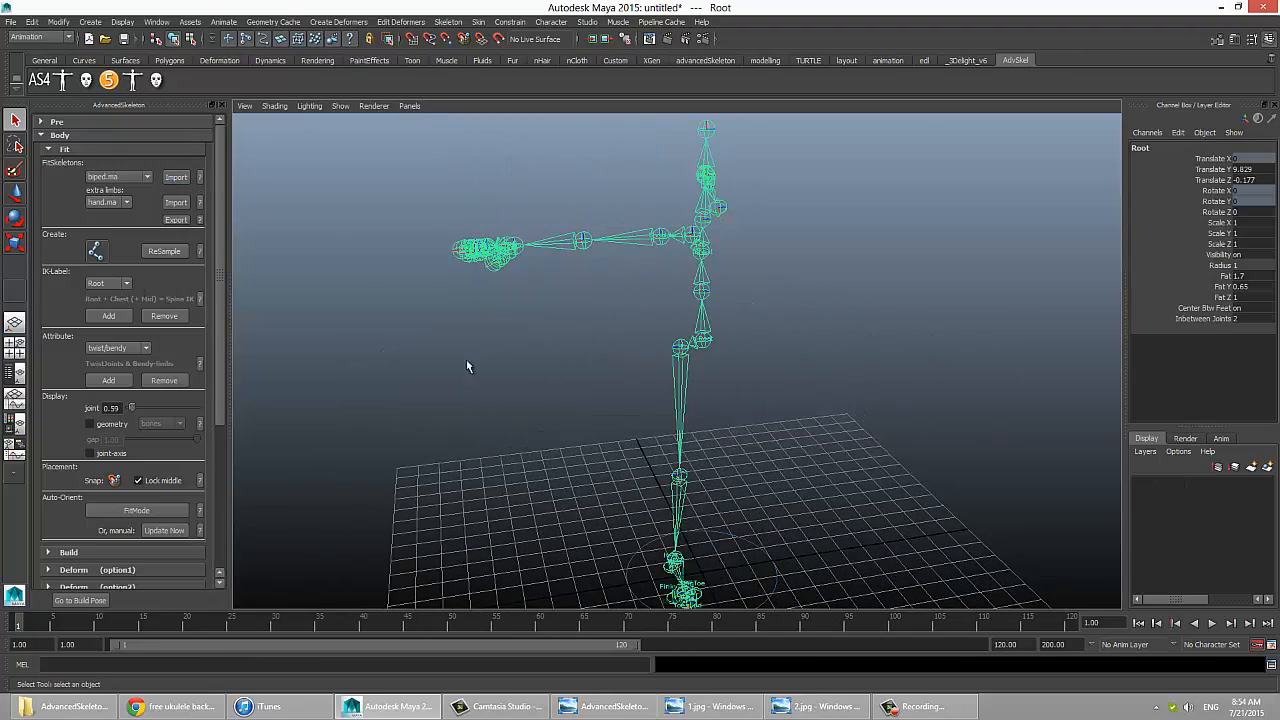
{"action": "left_click_drag", "start_coordinate": [117, 408], "coordinate": [86, 409], "text": "ctrl"}
{"action": "left_click_drag", "start_coordinate": [548, 358], "coordinate": [680, 414], "text": "alt"}
{"action": "left_click", "coordinate": [571, 391]}
{"action": "left_click_drag", "start_coordinate": [608, 349], "coordinate": [563, 432]}
{"action": "key", "text": "space"}
{"action": "middle_click_drag", "start_coordinate": [547, 402], "coordinate": [532, 524], "text": "alt"}
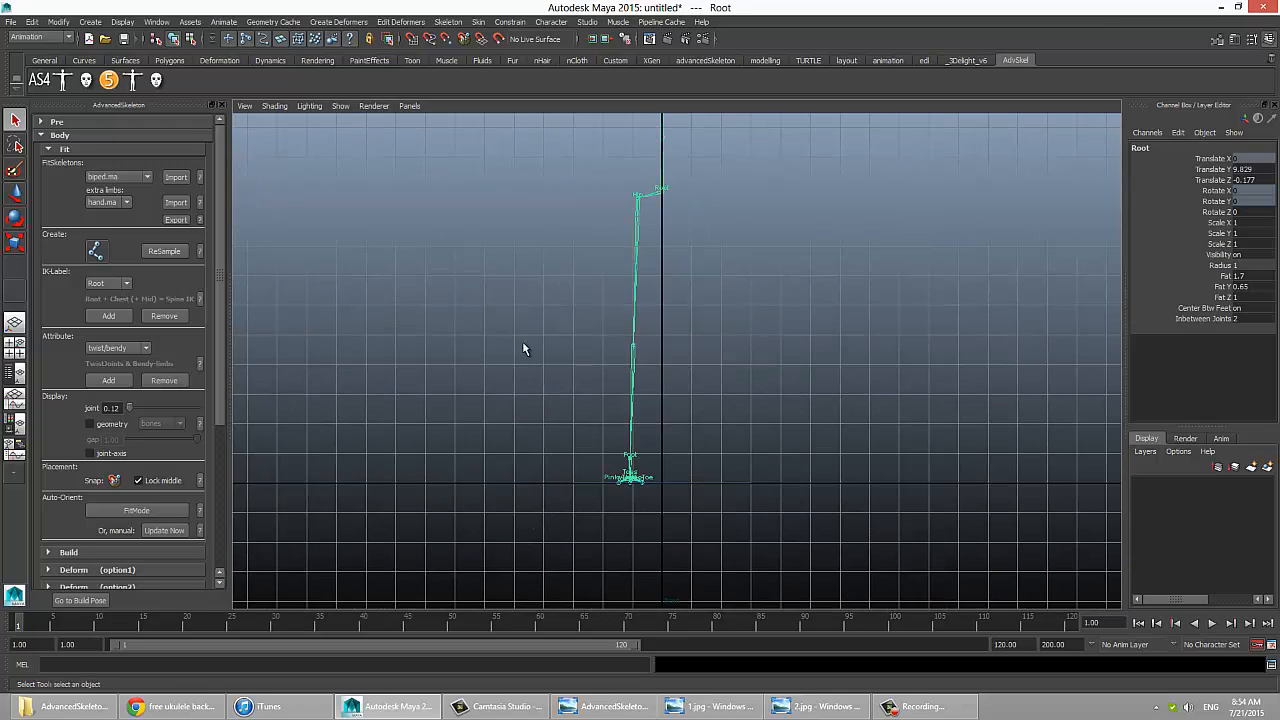
Step: Create a chain of five new joints branching from the Chest joint and running below the arm, and clear the selection
{"action": "middle_click_drag", "start_coordinate": [630, 351], "coordinate": [603, 563], "text": "alt"}
{"action": "scroll", "coordinate": [604, 555], "scroll_direction": "up", "scroll_amount": 3}
{"action": "middle_click_drag", "start_coordinate": [617, 344], "coordinate": [641, 410], "text": "alt"}
{"action": "left_click", "coordinate": [641, 345]}
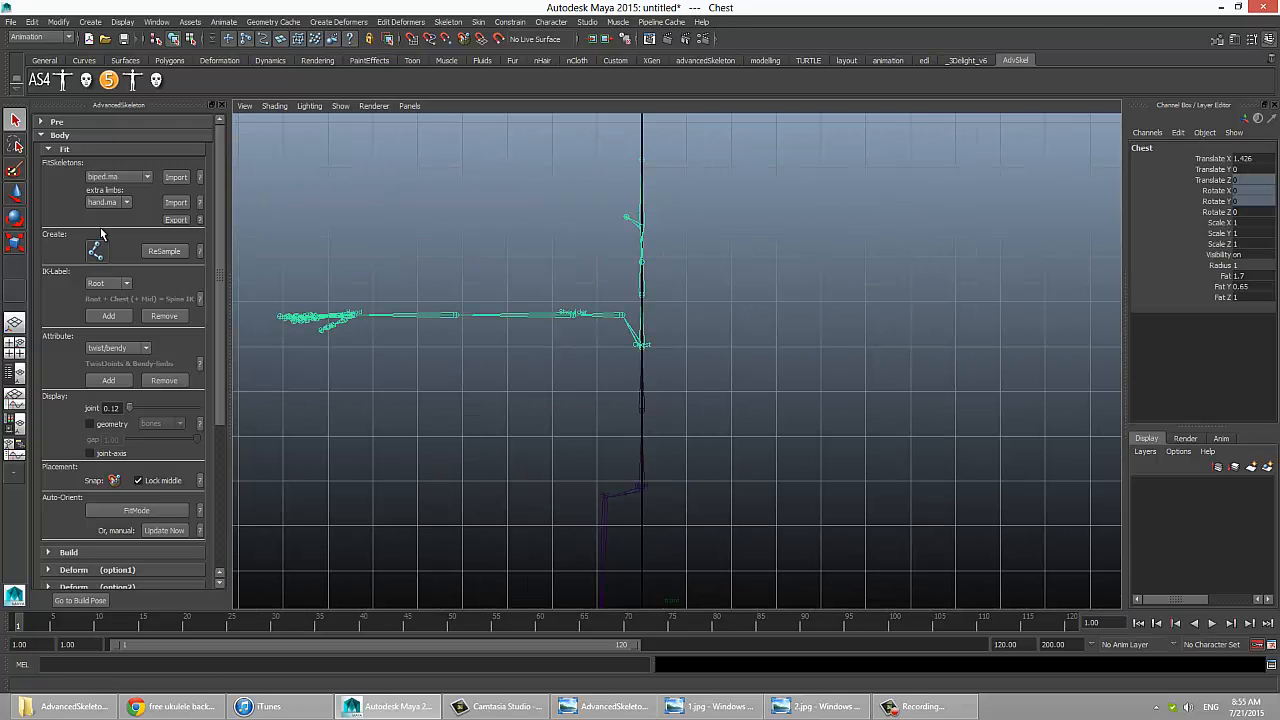
{"action": "left_click", "coordinate": [97, 251]}
{"action": "left_click", "coordinate": [643, 344]}
{"action": "left_click", "coordinate": [571, 355]}
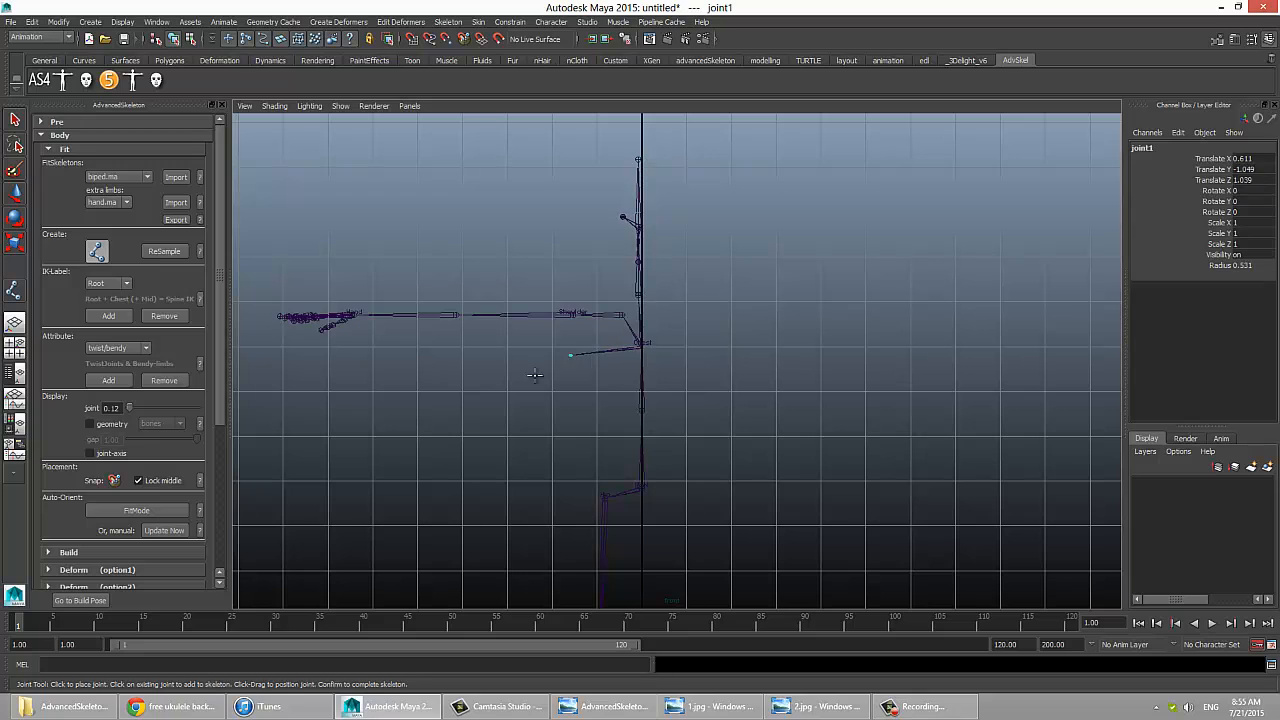
{"action": "left_click", "coordinate": [530, 390]}
{"action": "left_click", "coordinate": [490, 462]}
{"action": "left_click", "coordinate": [347, 447]}
{"action": "left_click", "coordinate": [331, 425]}
{"action": "key", "text": "Return"}
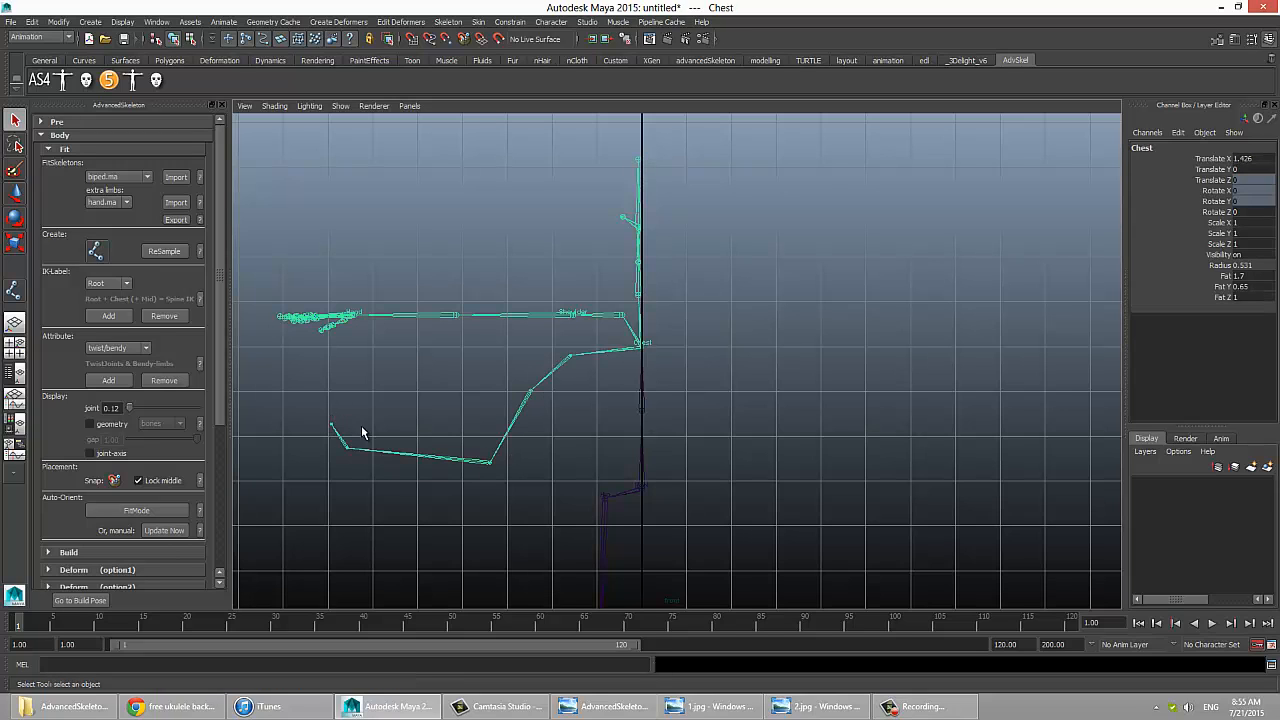
{"action": "left_click", "coordinate": [549, 305]}
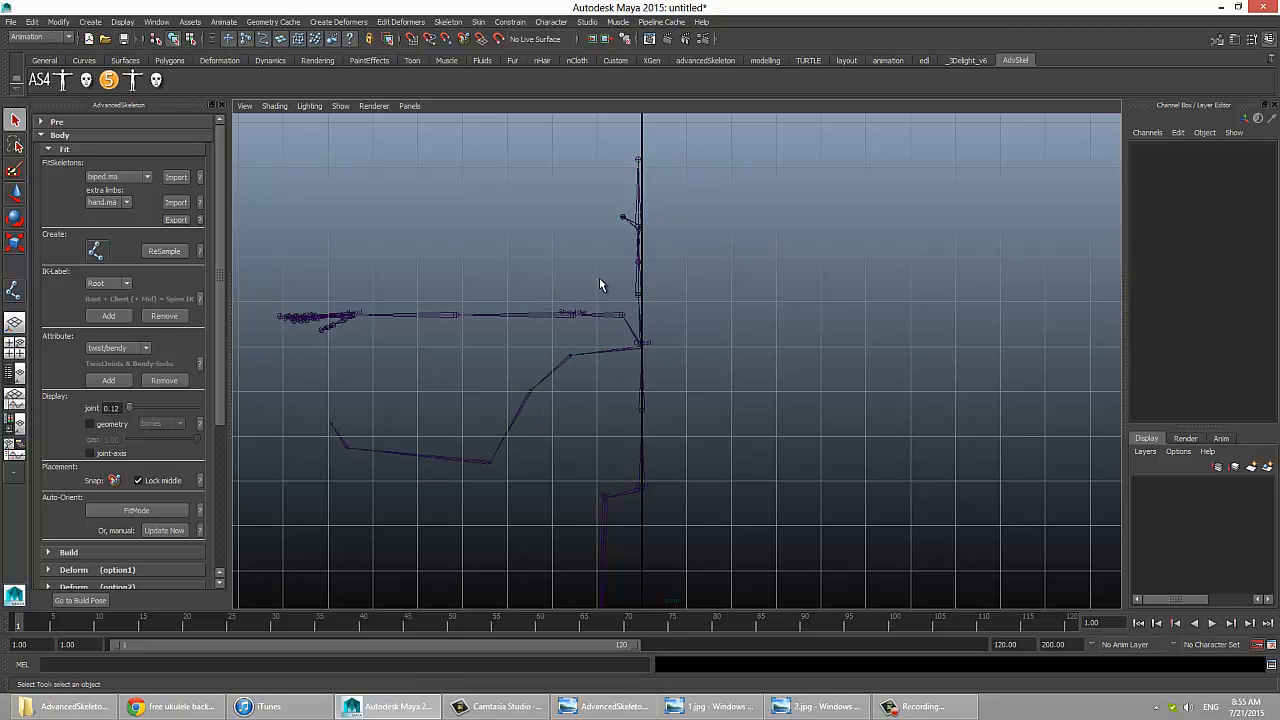
Step: Duplicate the arm from its Scapula joint, then move the copy up and rotate it to form a raised second arm
{"action": "middle_click_drag", "start_coordinate": [596, 283], "coordinate": [596, 268], "text": "alt"}
{"action": "mouse_move", "coordinate": [558, 290]}
{"action": "left_mouse_down"}
{"action": "mouse_move", "coordinate": [621, 312]}
{"action": "mouse_move", "coordinate": [600, 289]}
{"action": "left_mouse_up"}
{"action": "key", "text": "w"}
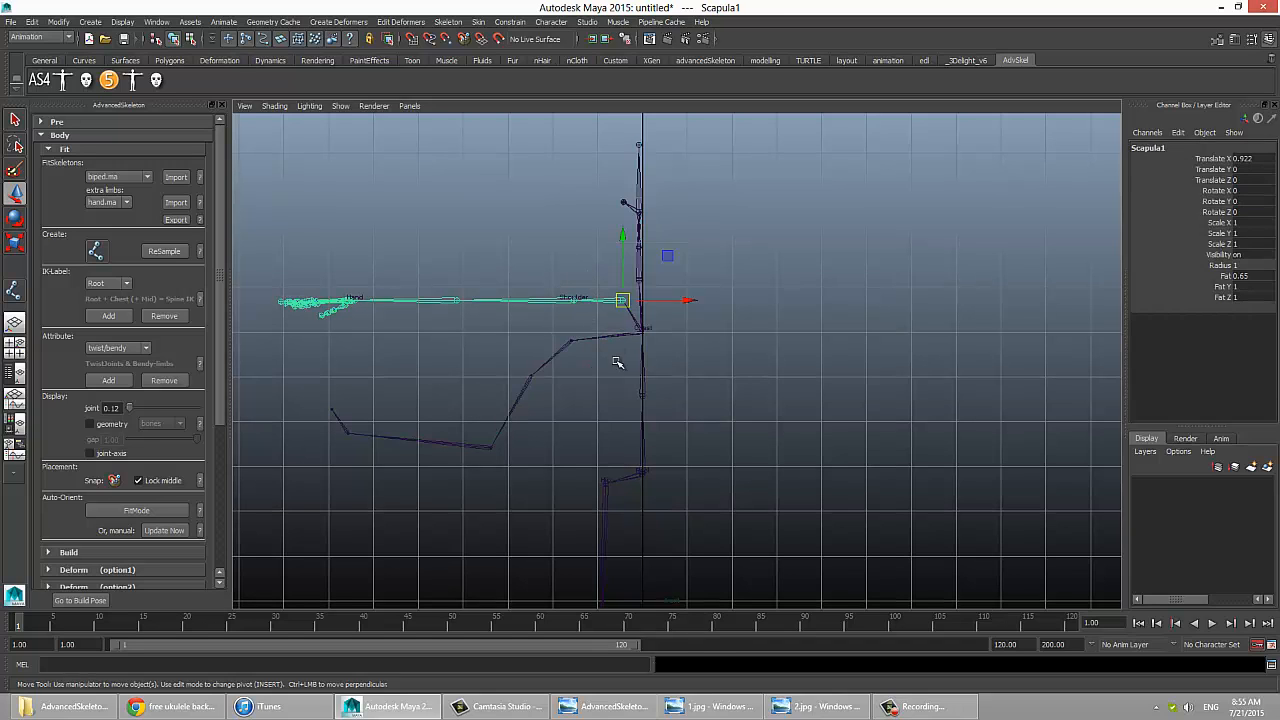
{"action": "middle_click_drag", "start_coordinate": [616, 354], "coordinate": [606, 298]}
{"action": "key", "text": "e"}
{"action": "mouse_move", "coordinate": [588, 255]}
{"action": "left_mouse_down"}
{"action": "mouse_move", "coordinate": [591, 228]}
{"action": "mouse_move", "coordinate": [599, 238]}
{"action": "left_mouse_up"}
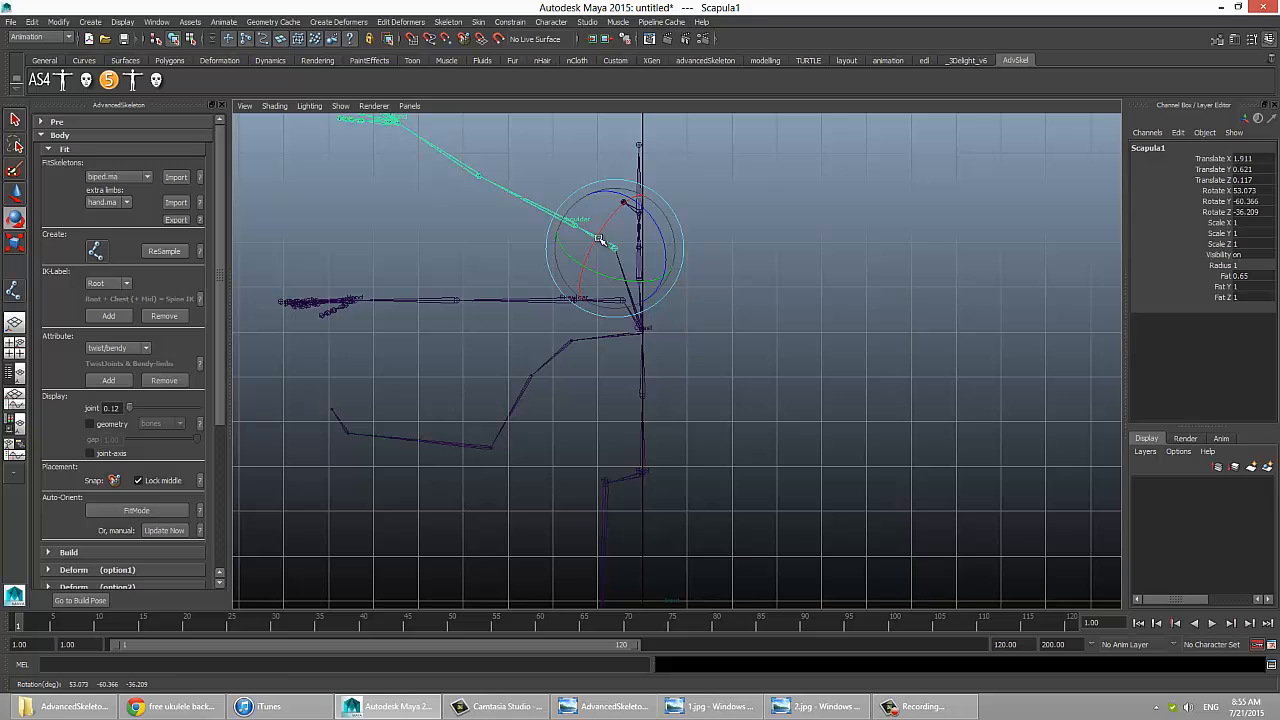
{"action": "left_click", "coordinate": [507, 303]}
{"action": "left_click_drag", "start_coordinate": [507, 303], "coordinate": [580, 289]}
{"action": "left_click", "coordinate": [586, 289]}
{"action": "left_click", "coordinate": [522, 267]}
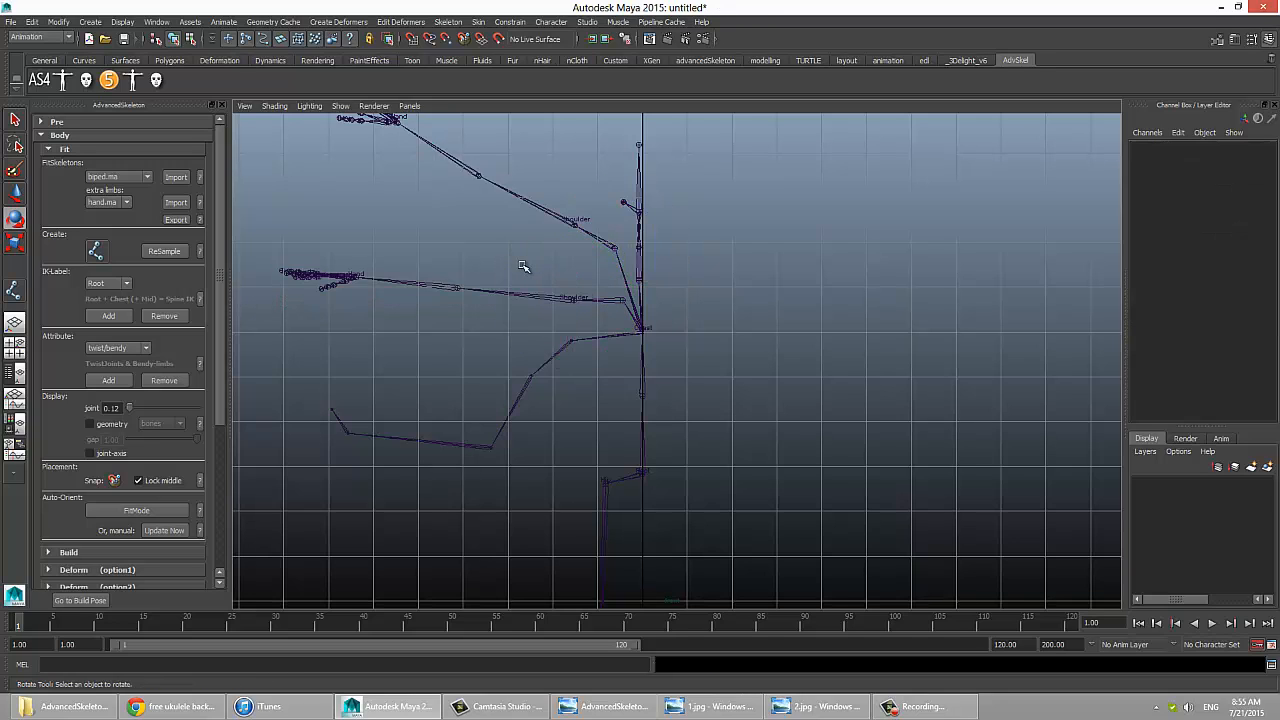
{"action": "key", "text": "ctrl+z"}
{"action": "key", "text": "ctrl+z"}
{"action": "key", "text": "ctrl+z"}
{"action": "key", "text": "ctrl+z"}
Step: Duplicate the original arm again from its Scapula joint and position the copy below it as a third arm
{"action": "left_click", "coordinate": [608, 297]}
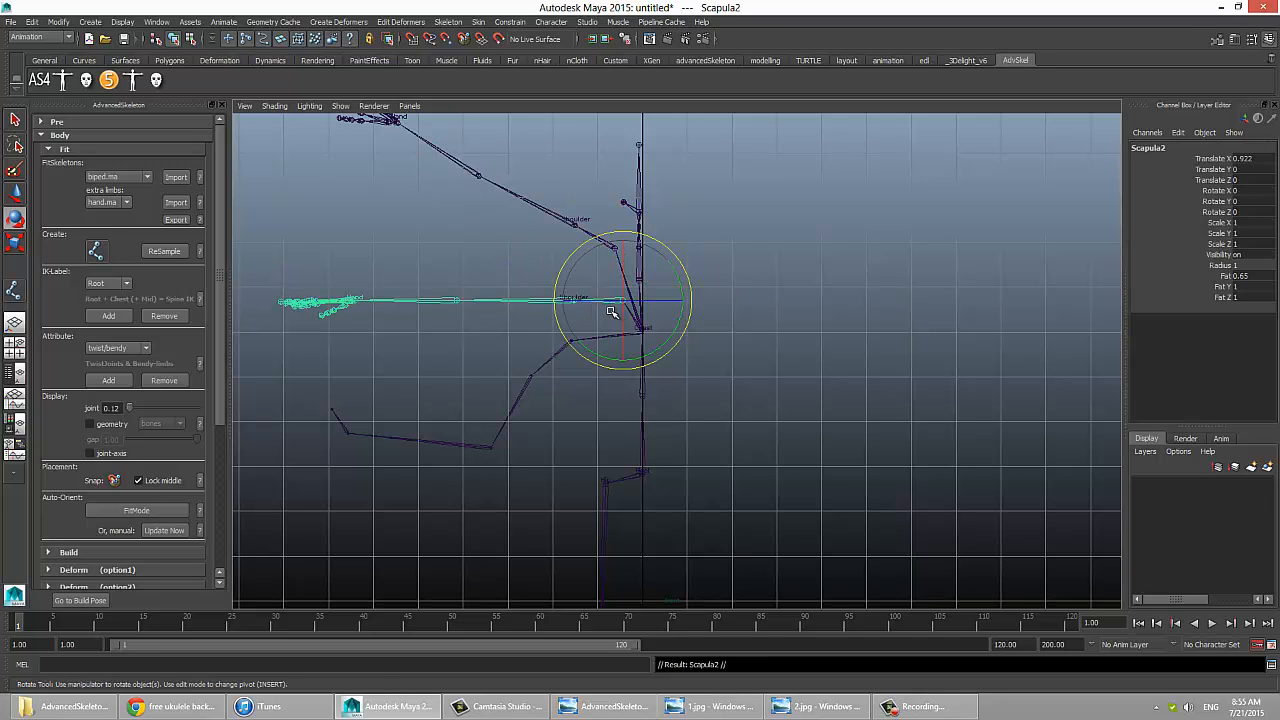
{"action": "left_click_drag", "start_coordinate": [612, 313], "coordinate": [591, 296]}
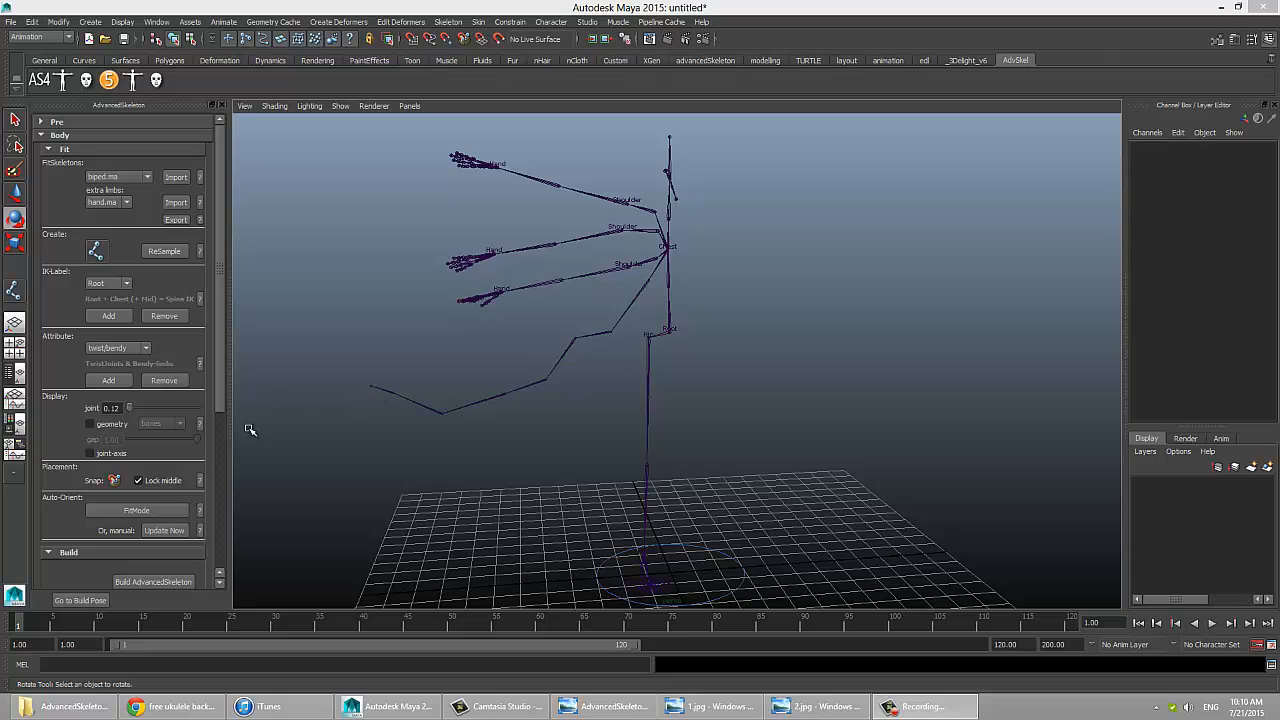
Step: Turn on the fit skeleton's joint-axis display, examine the joint orientations from several angles, and hide the axes again
{"action": "left_click", "coordinate": [114, 455]}
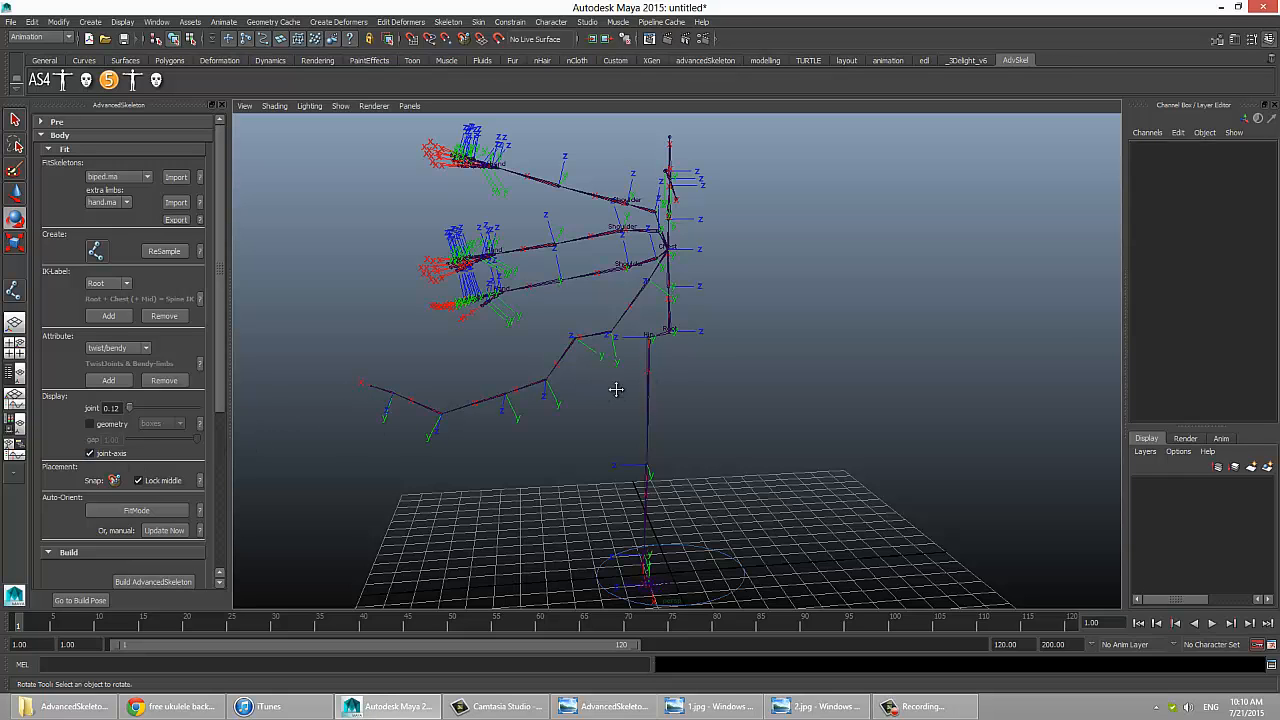
{"action": "left_click_drag", "start_coordinate": [614, 389], "coordinate": [697, 390], "text": "alt"}
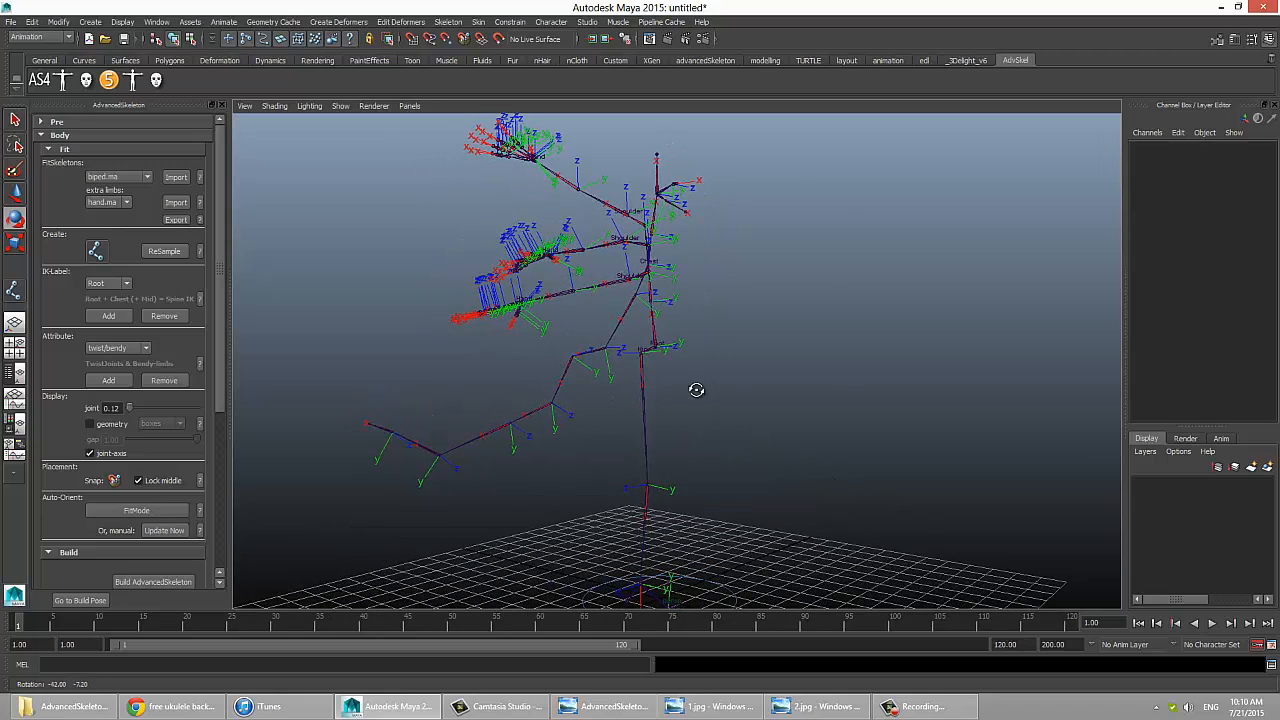
{"action": "left_click_drag", "start_coordinate": [708, 309], "coordinate": [668, 307], "text": "alt"}
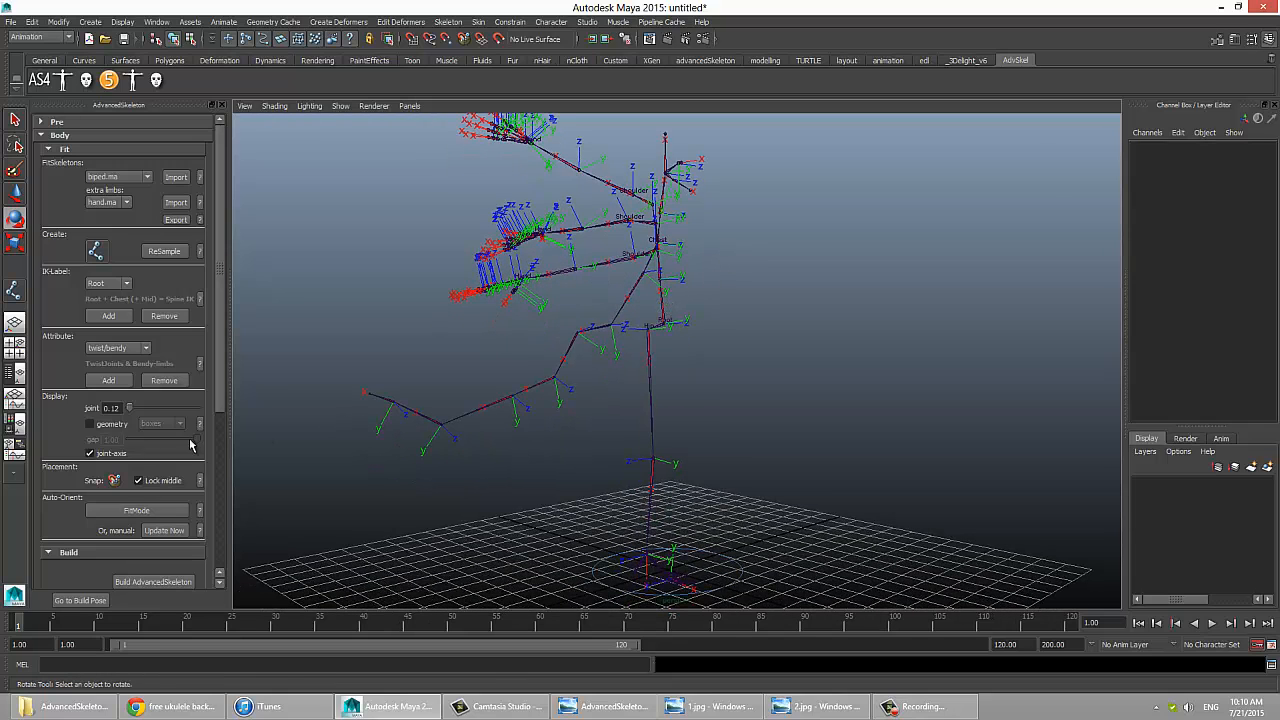
{"action": "left_click", "coordinate": [113, 455]}
Step: Turn on the fit skeleton's geometry display and compare boxes with cylinders, ending on boxes
{"action": "left_click", "coordinate": [112, 424]}
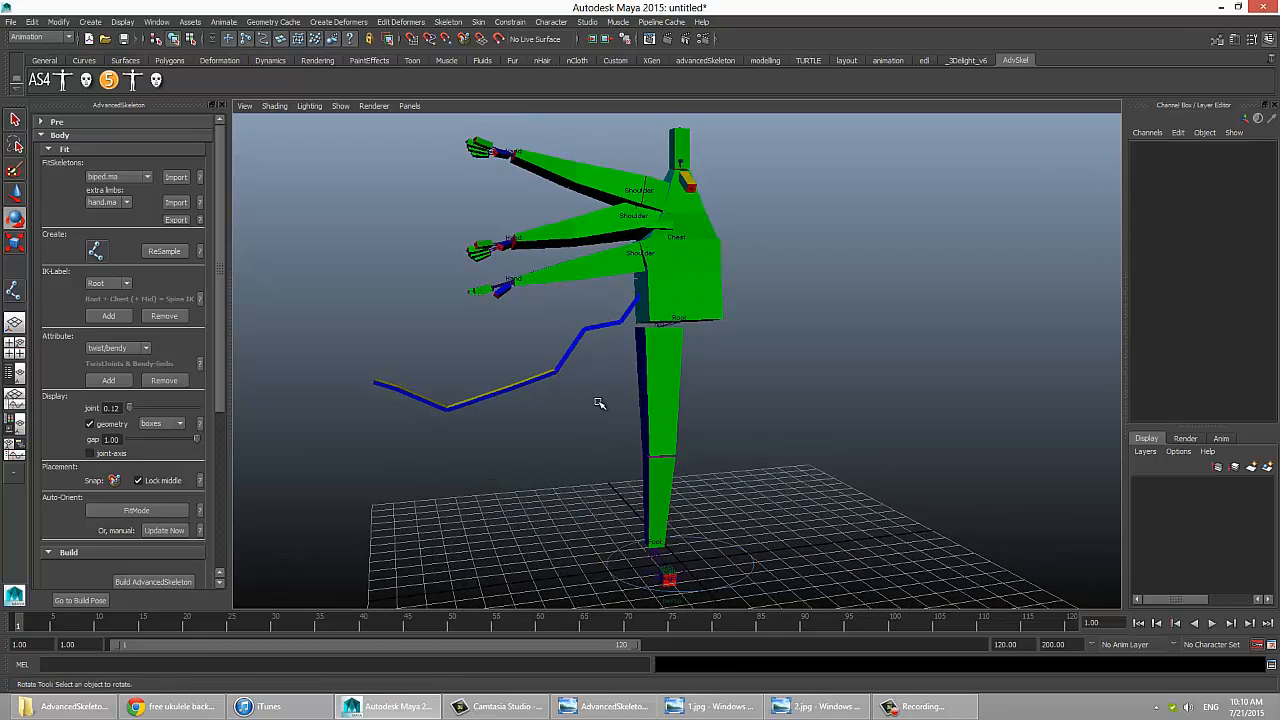
{"action": "mouse_move", "coordinate": [607, 402]}
{"action": "left_mouse_down", "text": "alt"}
{"action": "mouse_move", "coordinate": [566, 394]}
{"action": "mouse_move", "coordinate": [517, 414]}
{"action": "mouse_move", "coordinate": [626, 414]}
{"action": "left_mouse_up", "text": "alt"}
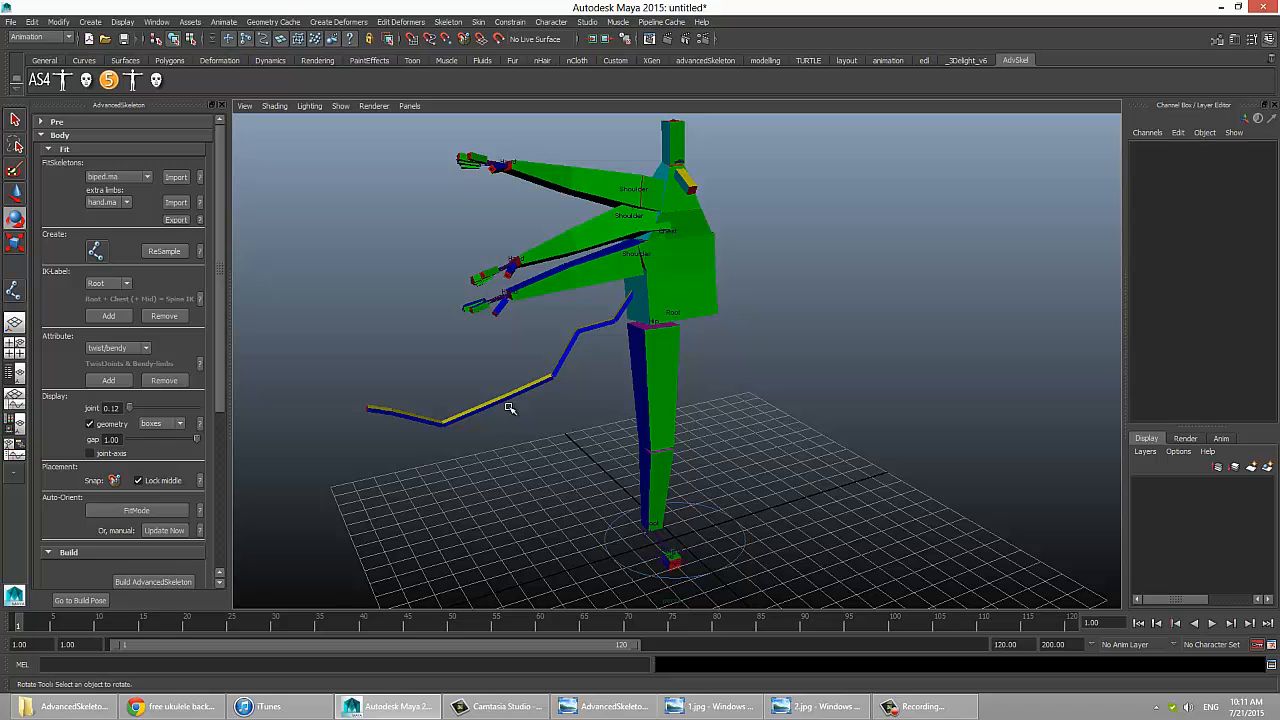
{"action": "left_click", "coordinate": [160, 425]}
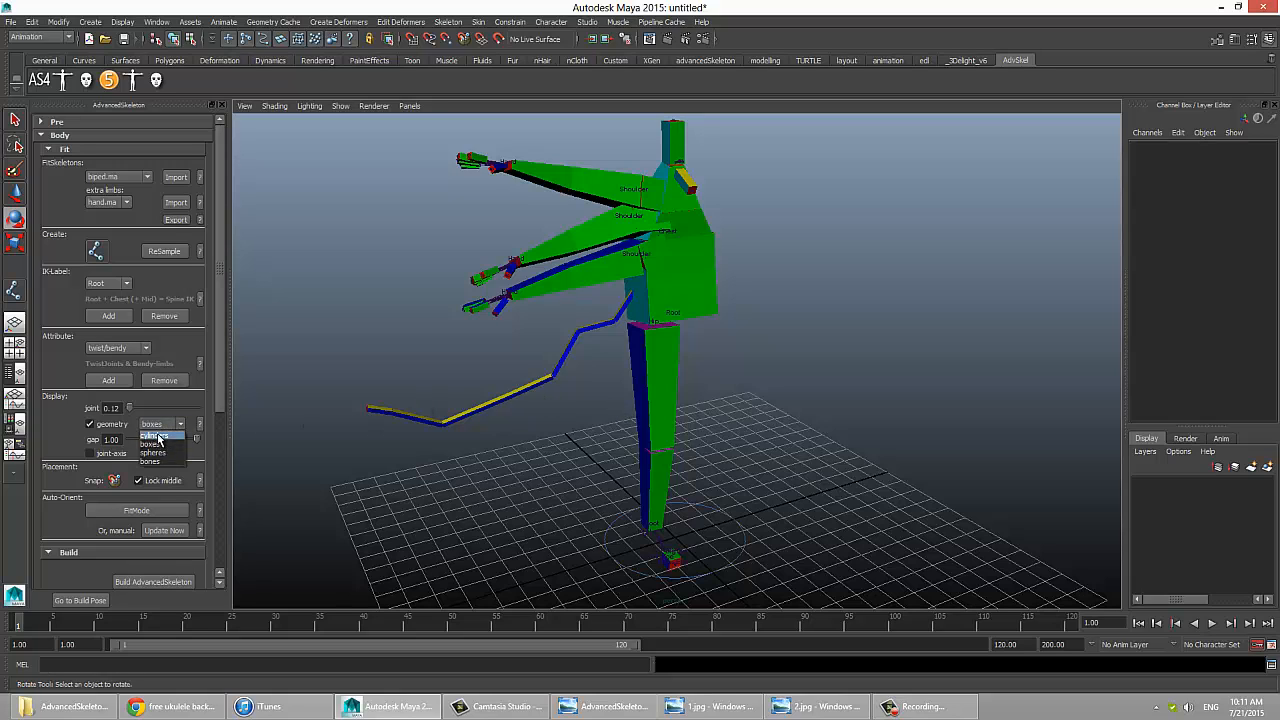
{"action": "left_click", "coordinate": [163, 436]}
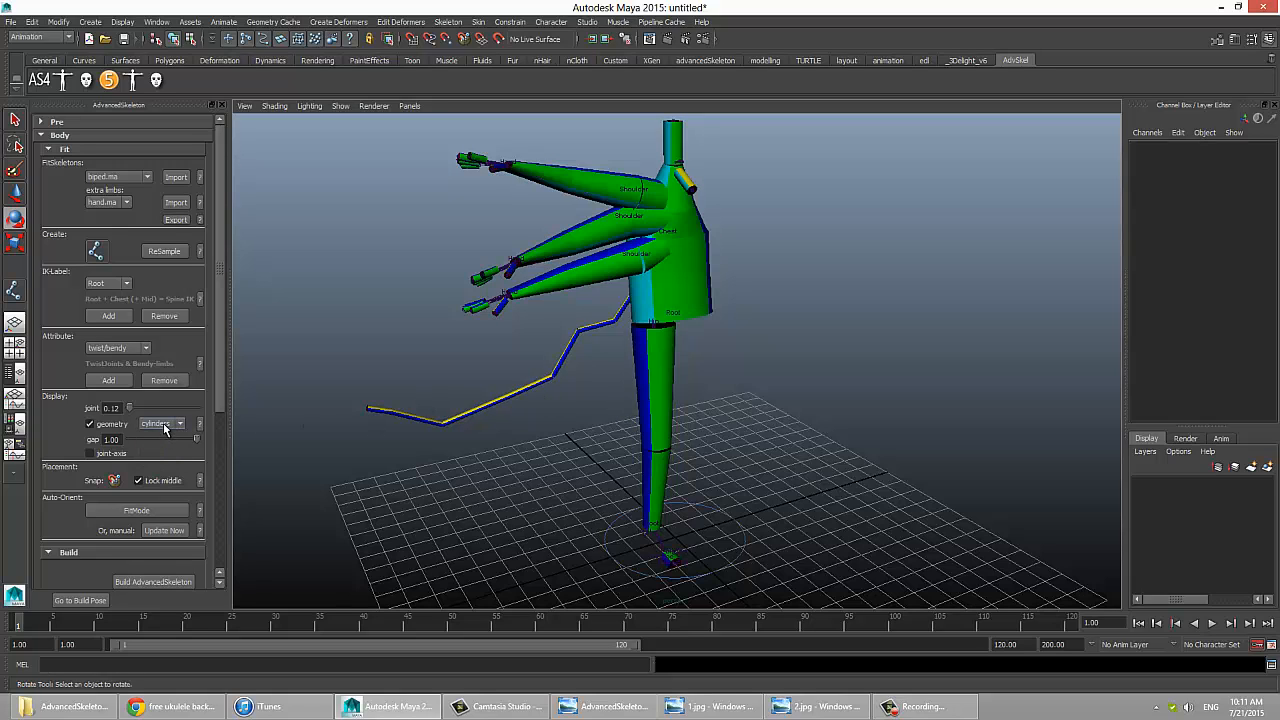
{"action": "left_click", "coordinate": [165, 428]}
{"action": "left_click", "coordinate": [160, 431]}
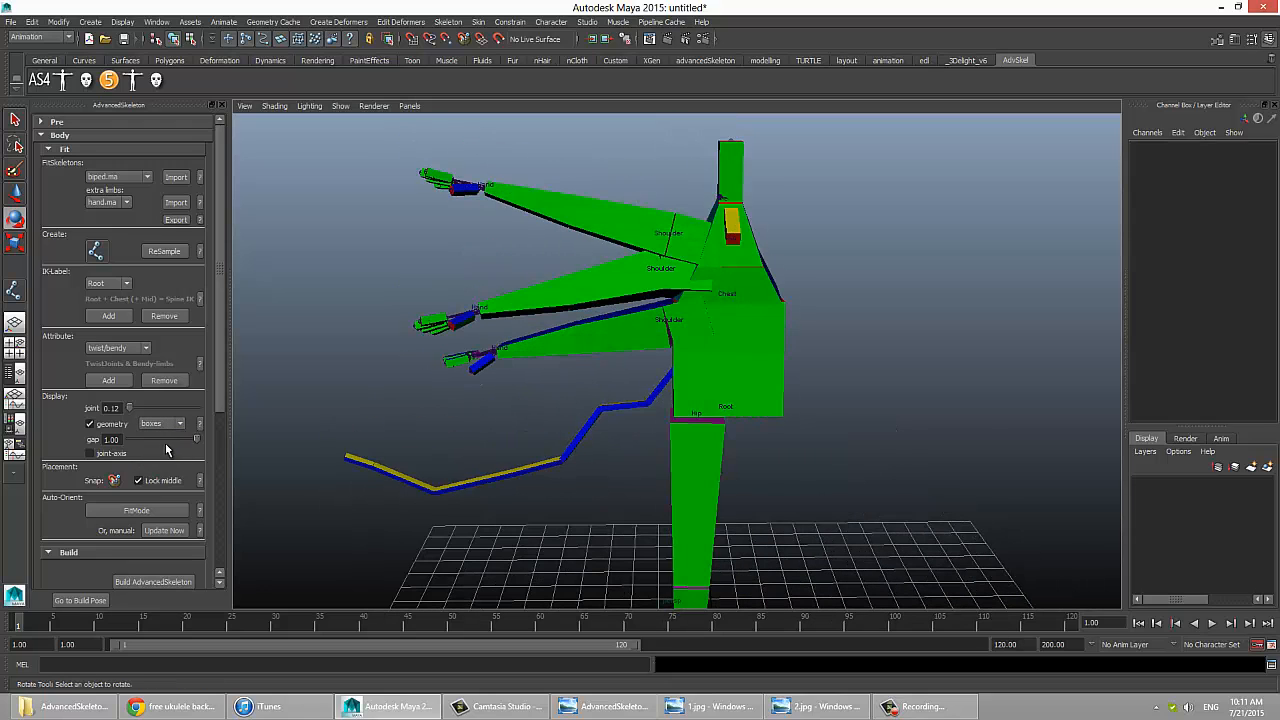
Step: Reduce the geometry gap to 0.82 and switch the geometry type to bones
{"action": "mouse_move", "coordinate": [194, 444]}
{"action": "left_mouse_down"}
{"action": "mouse_move", "coordinate": [174, 443]}
{"action": "mouse_move", "coordinate": [196, 444]}
{"action": "mouse_move", "coordinate": [185, 443]}
{"action": "left_mouse_up"}
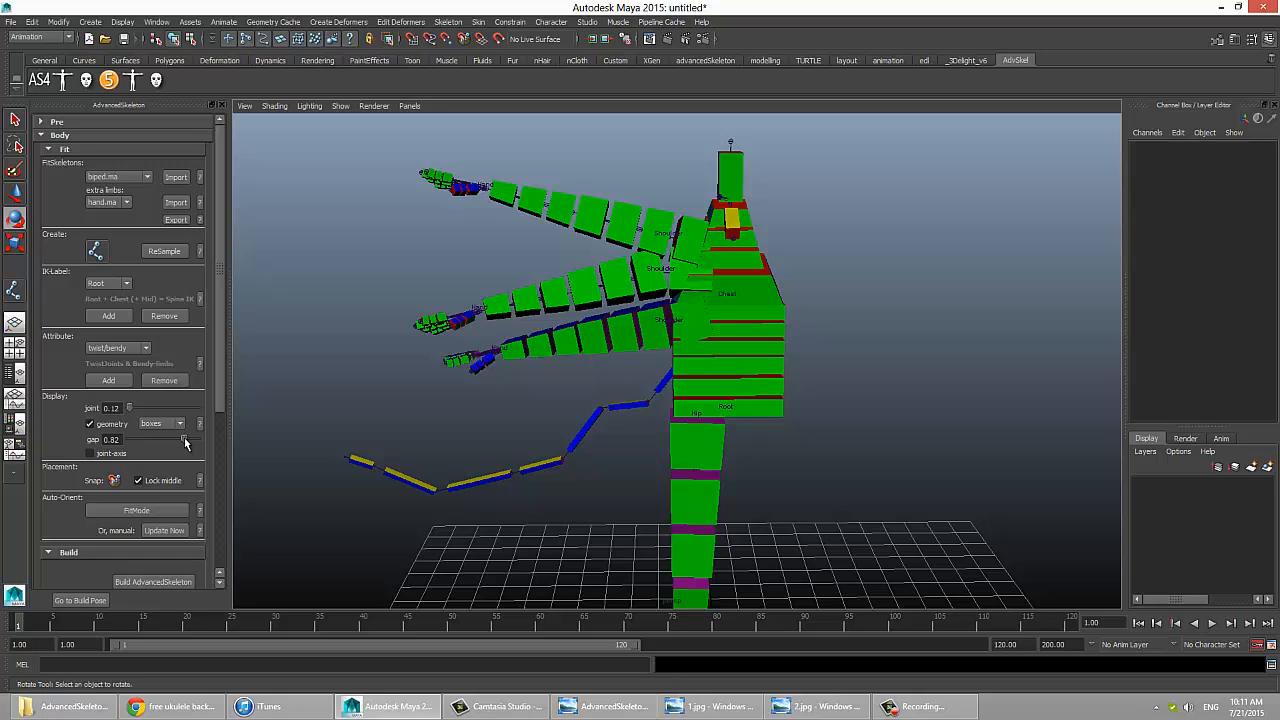
{"action": "left_click", "coordinate": [178, 427]}
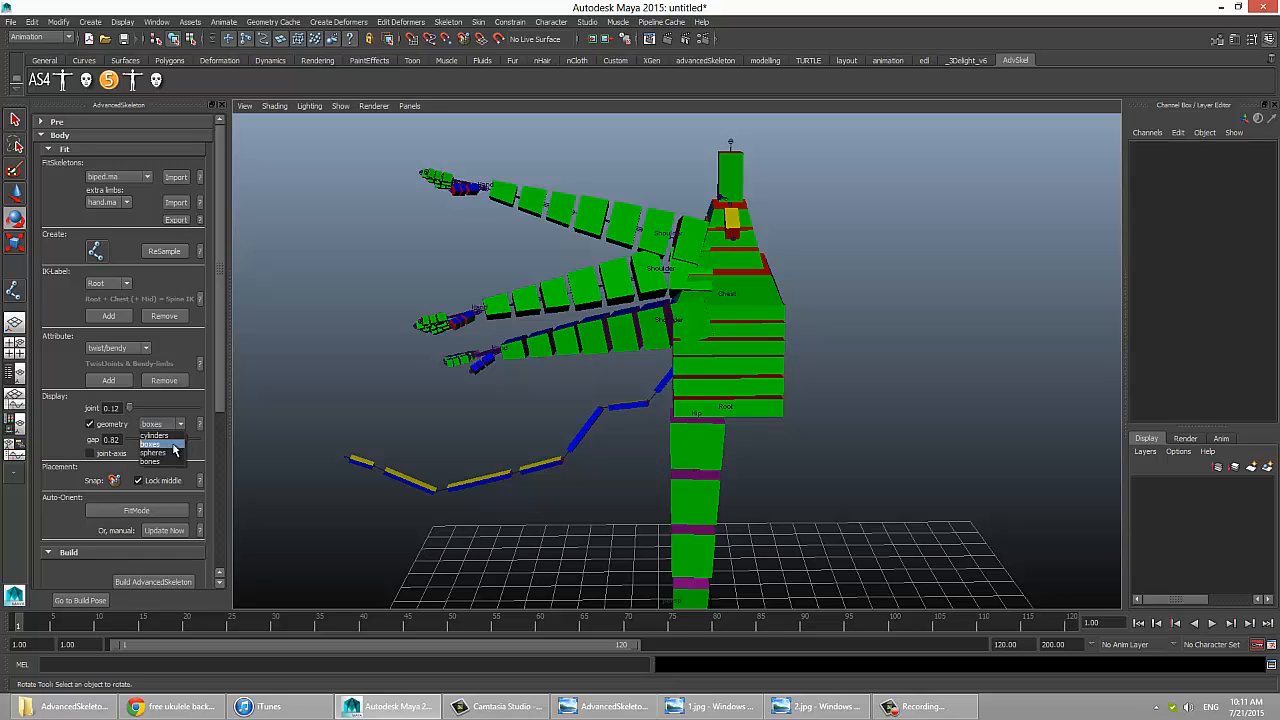
{"action": "left_click", "coordinate": [155, 461]}
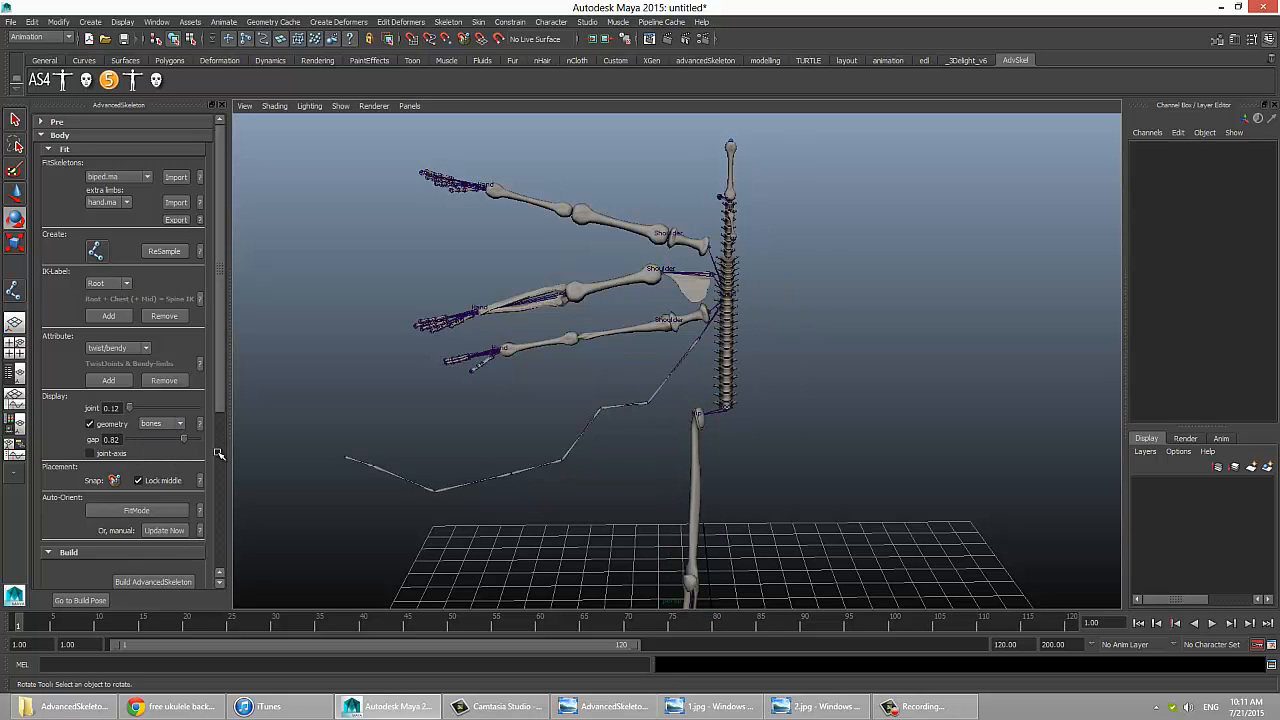
{"action": "left_click", "coordinate": [628, 272]}
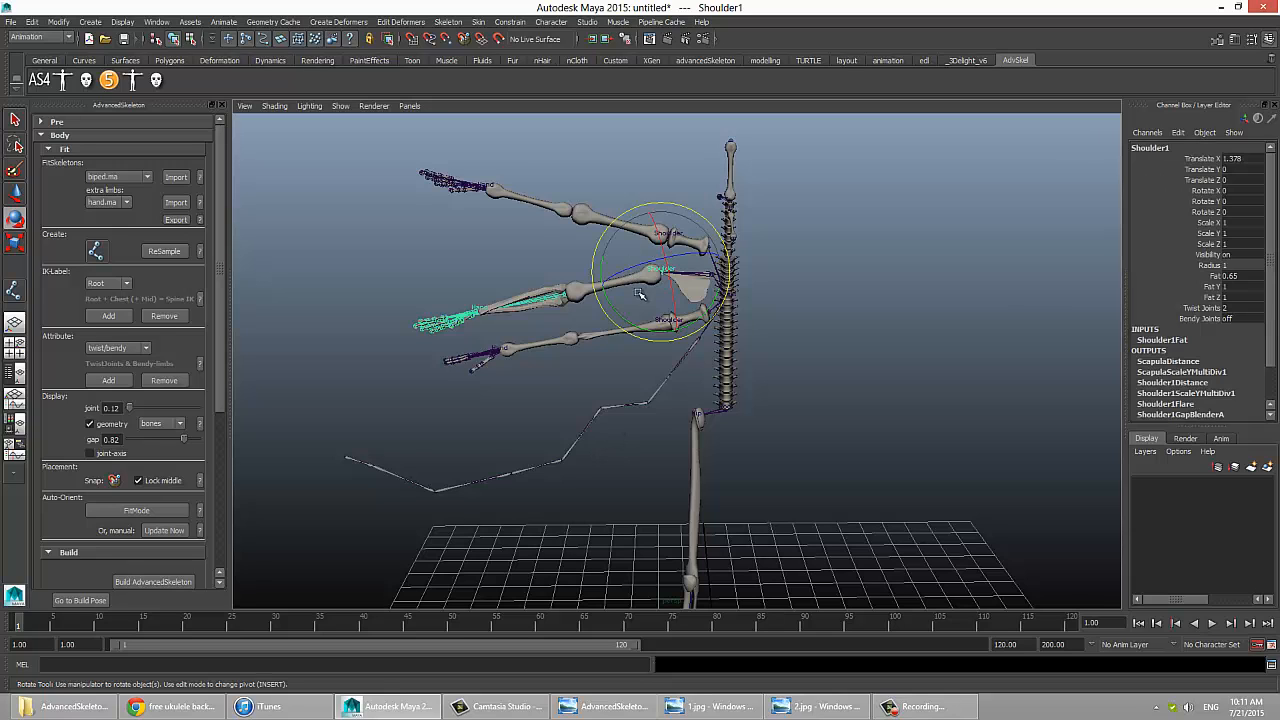
{"action": "key", "text": "w"}
{"action": "left_click", "coordinate": [641, 360]}
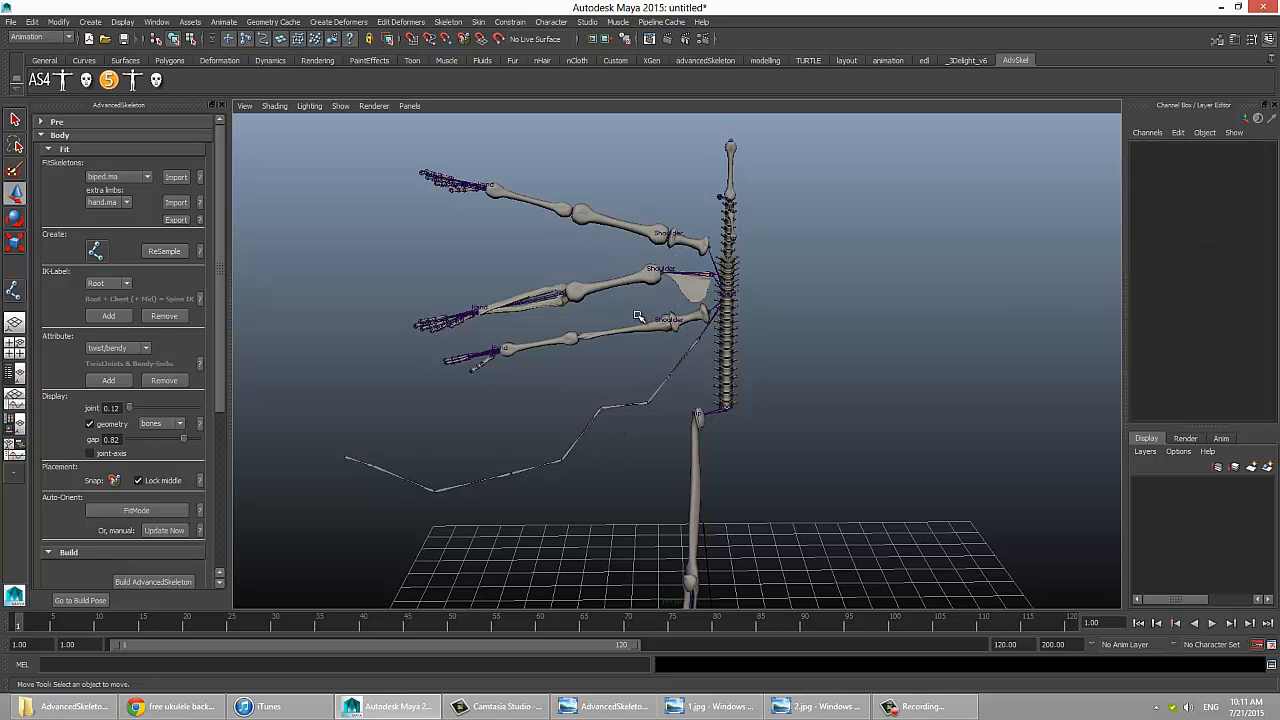
{"action": "left_click", "coordinate": [640, 272]}
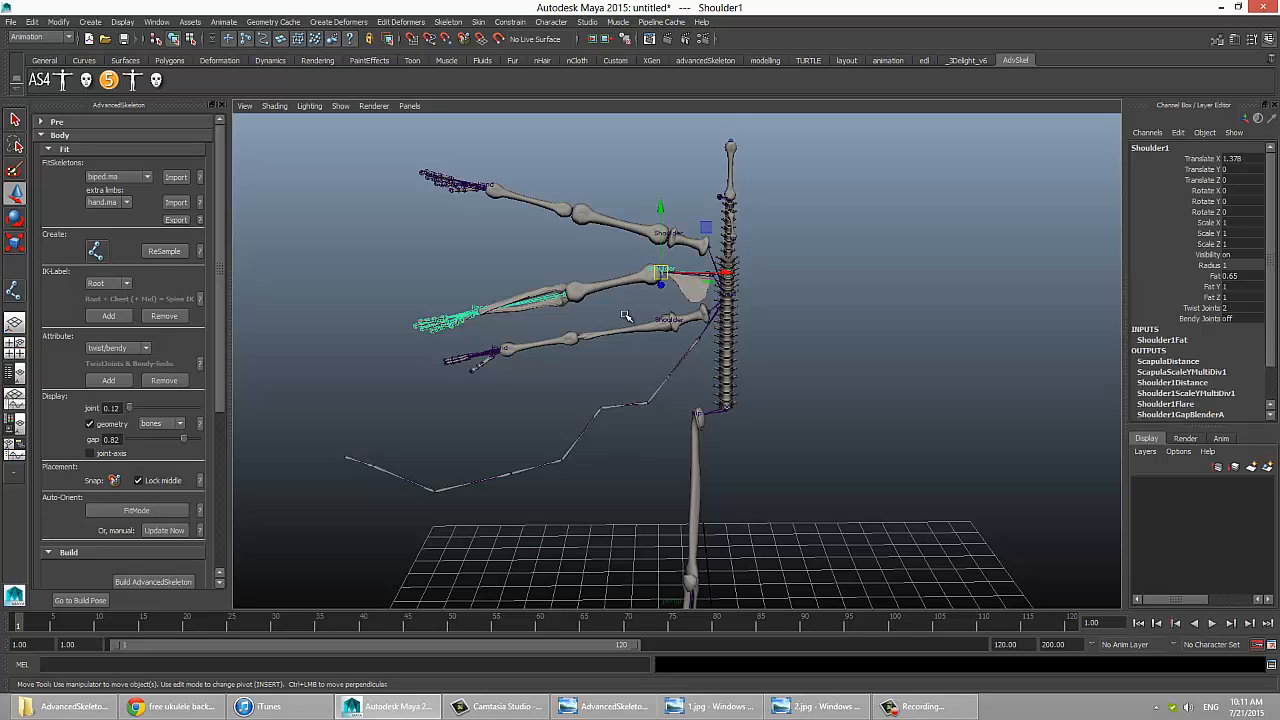
{"action": "left_click", "coordinate": [628, 320]}
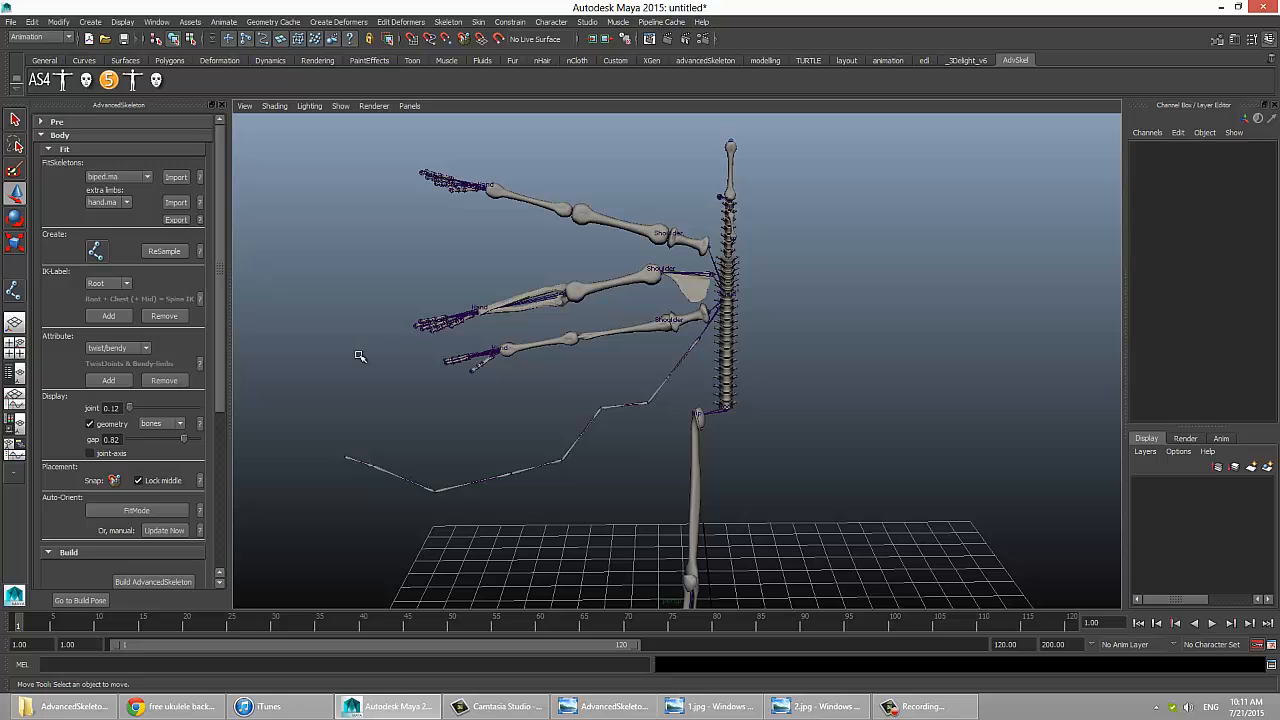
Step: Switch the geometry to cylinders with a gap of 1.00 and set the Fat of the middle arm's shoulder joint to 0.35
{"action": "left_click", "coordinate": [168, 435]}
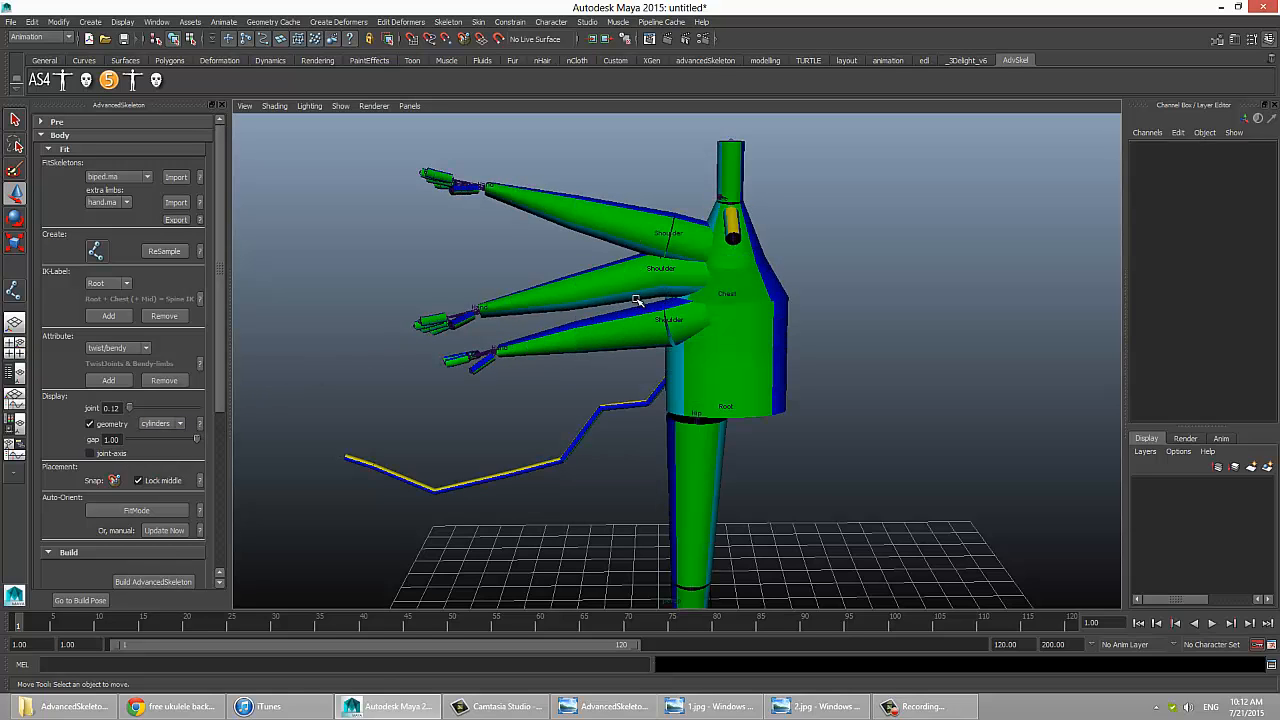
{"action": "left_click", "coordinate": [628, 265]}
{"action": "left_click", "coordinate": [1200, 276]}
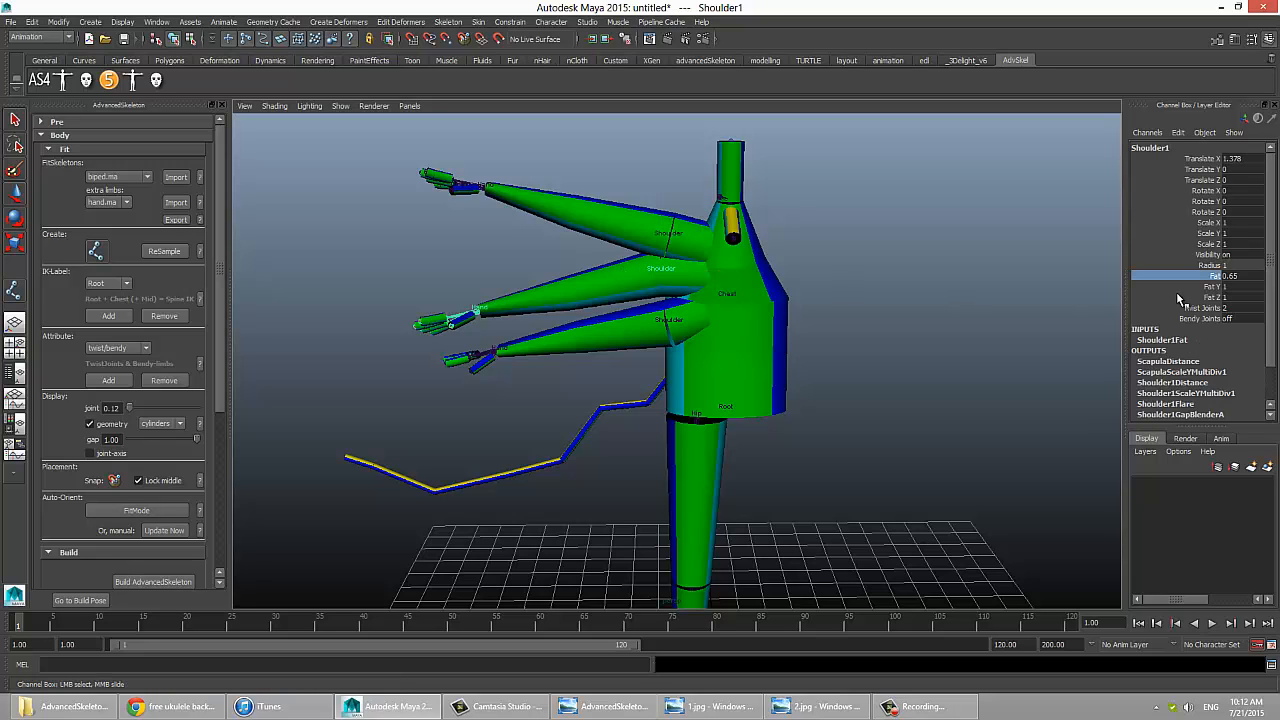
{"action": "middle_click_drag", "start_coordinate": [638, 420], "coordinate": [640, 421]}
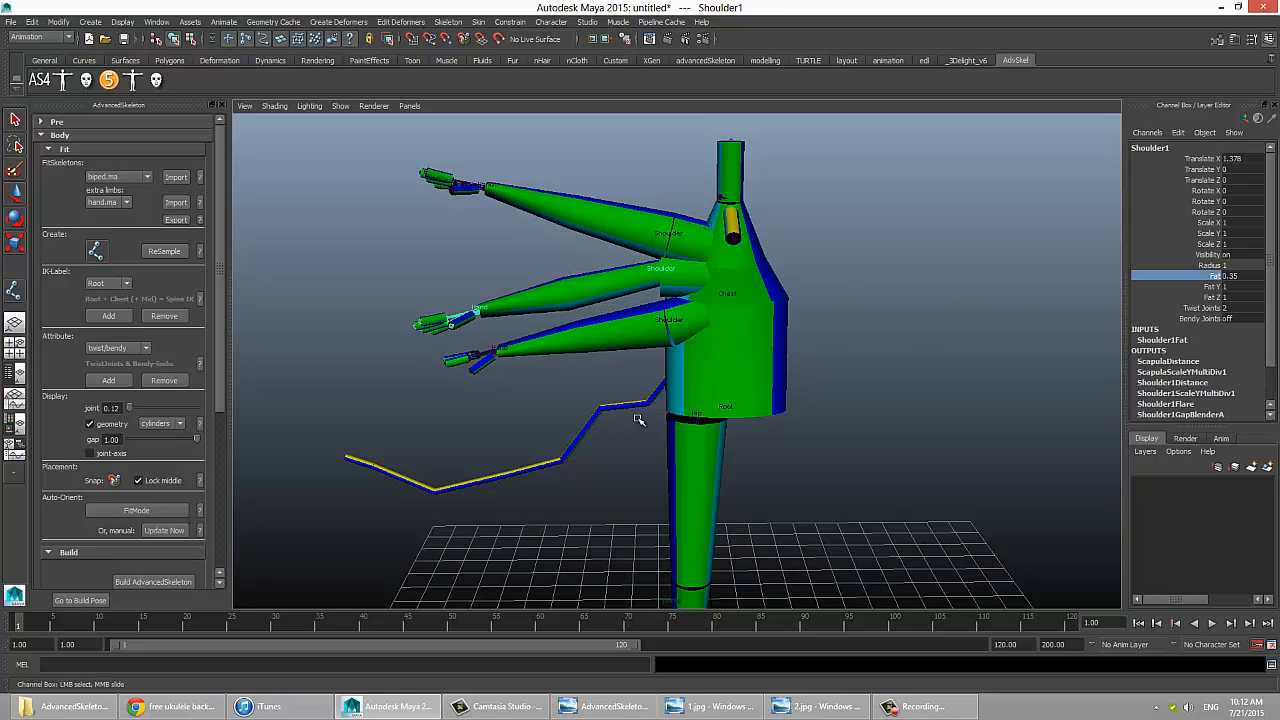
Step: Reduce the Fat of the middle arm's elbow joint to slim the arm evenly, and clear the selection
{"action": "left_click", "coordinate": [541, 314]}
{"action": "left_click", "coordinate": [1215, 276]}
{"action": "middle_click_drag", "start_coordinate": [874, 356], "coordinate": [877, 358]}
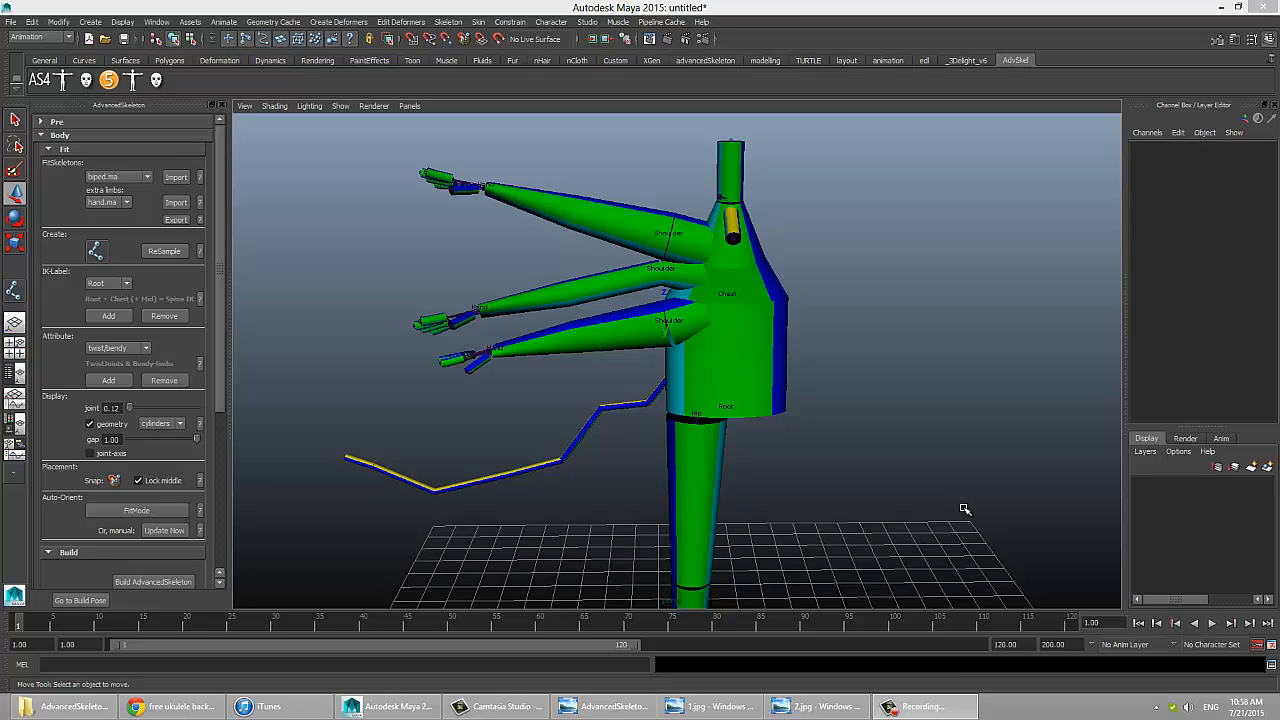
Step: Enter FitMode for auto-orienting and leave it again
{"action": "left_click", "coordinate": [145, 513]}
{"action": "left_click", "coordinate": [145, 512]}
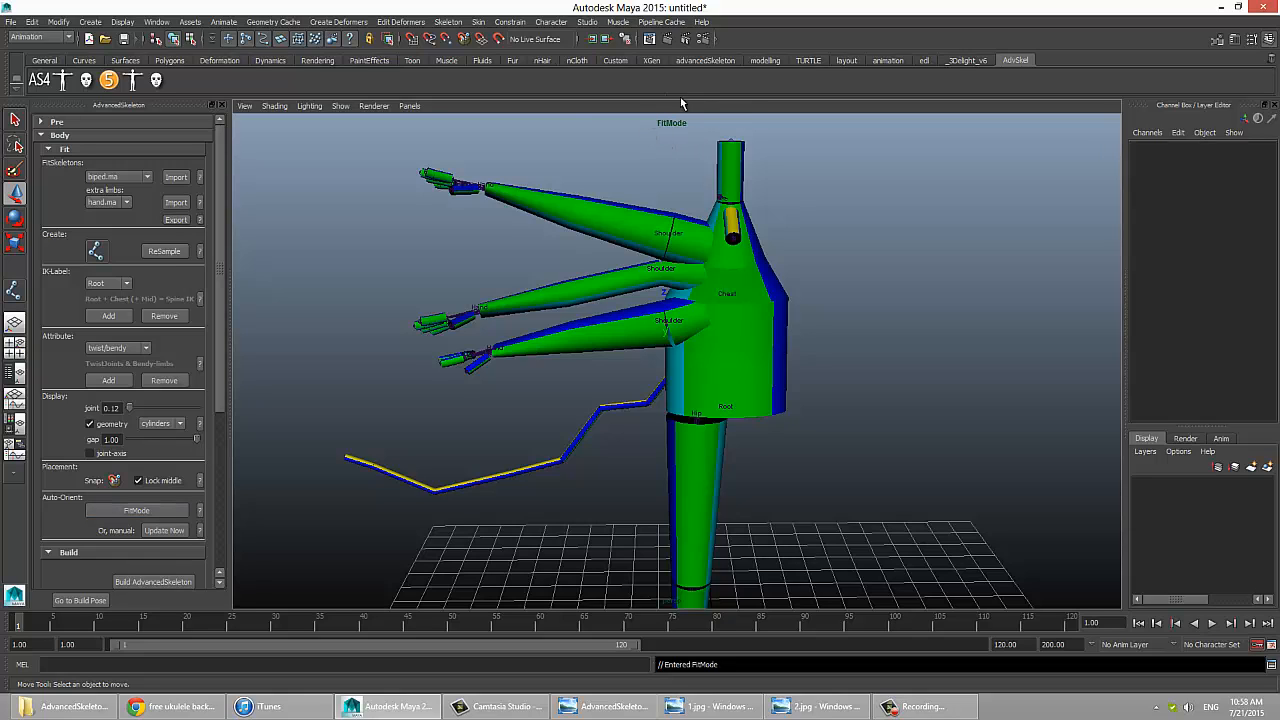
{"action": "left_click", "coordinate": [125, 511]}
Step: Move joint5 of the extra chain up and outward with FitMode off, and check the orientation of joint4
{"action": "left_click", "coordinate": [491, 468]}
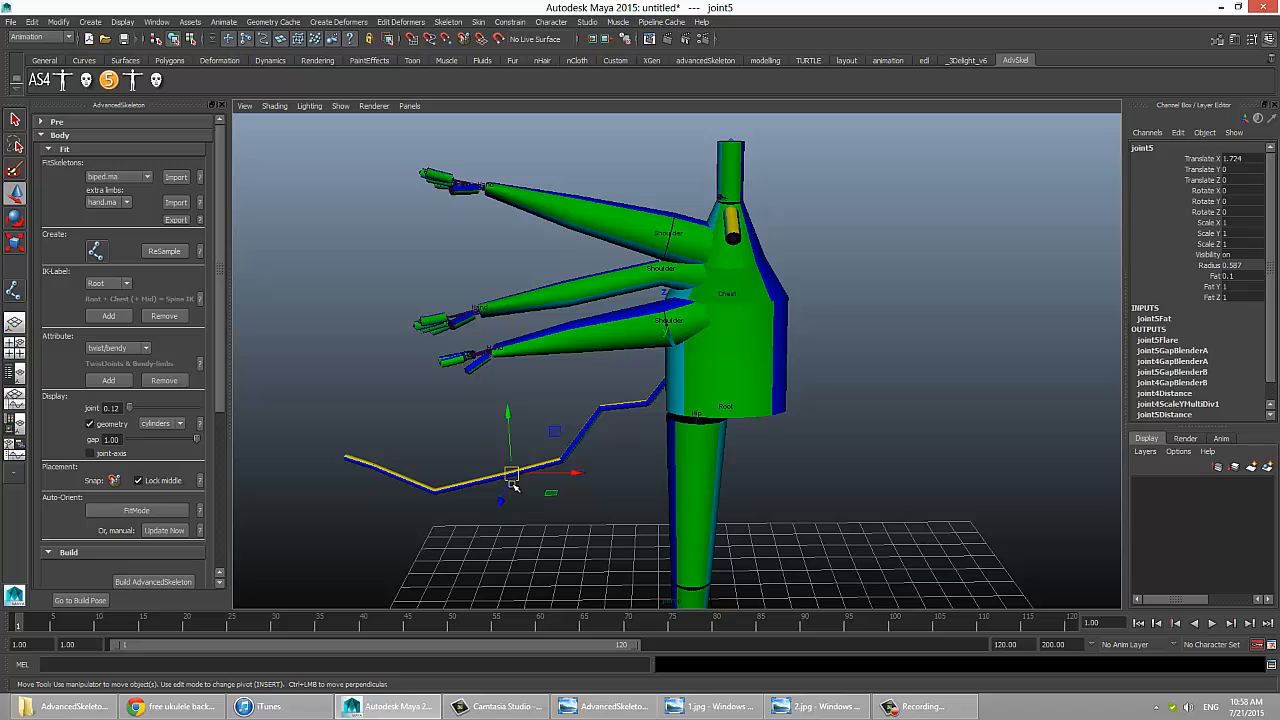
{"action": "left_click_drag", "start_coordinate": [510, 478], "coordinate": [485, 441]}
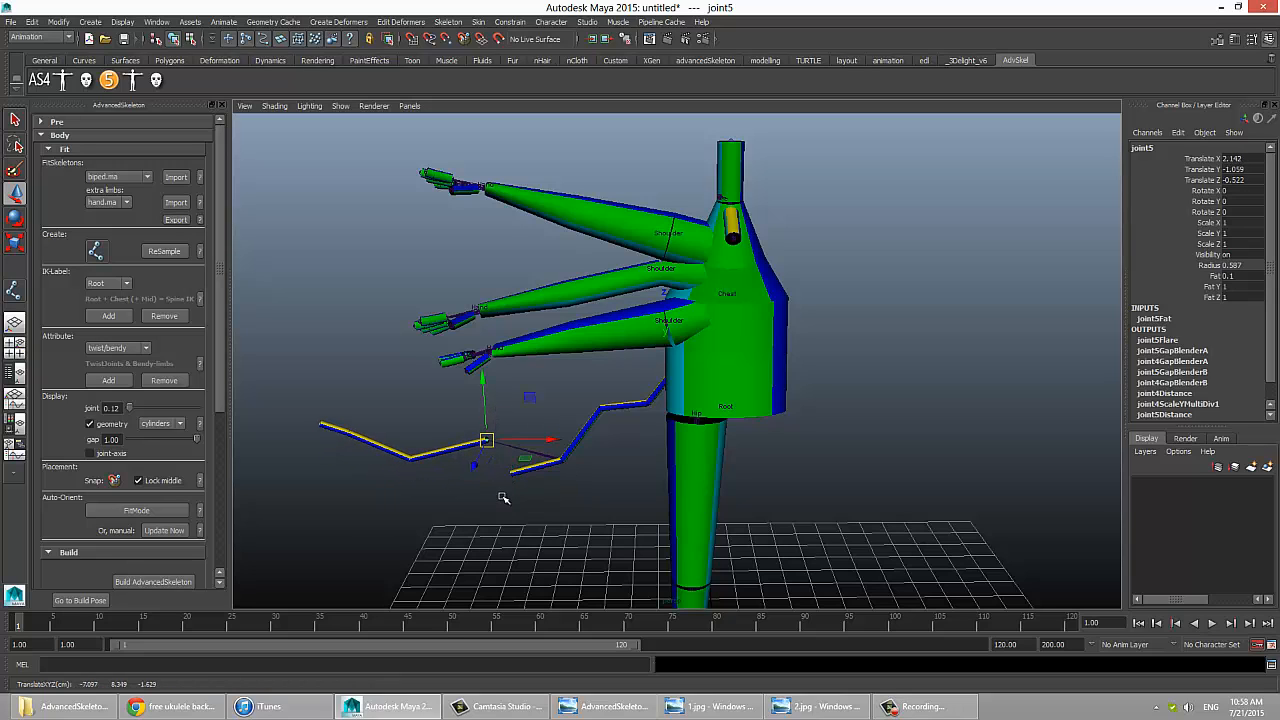
{"action": "left_click", "coordinate": [492, 551]}
{"action": "left_click", "coordinate": [548, 457]}
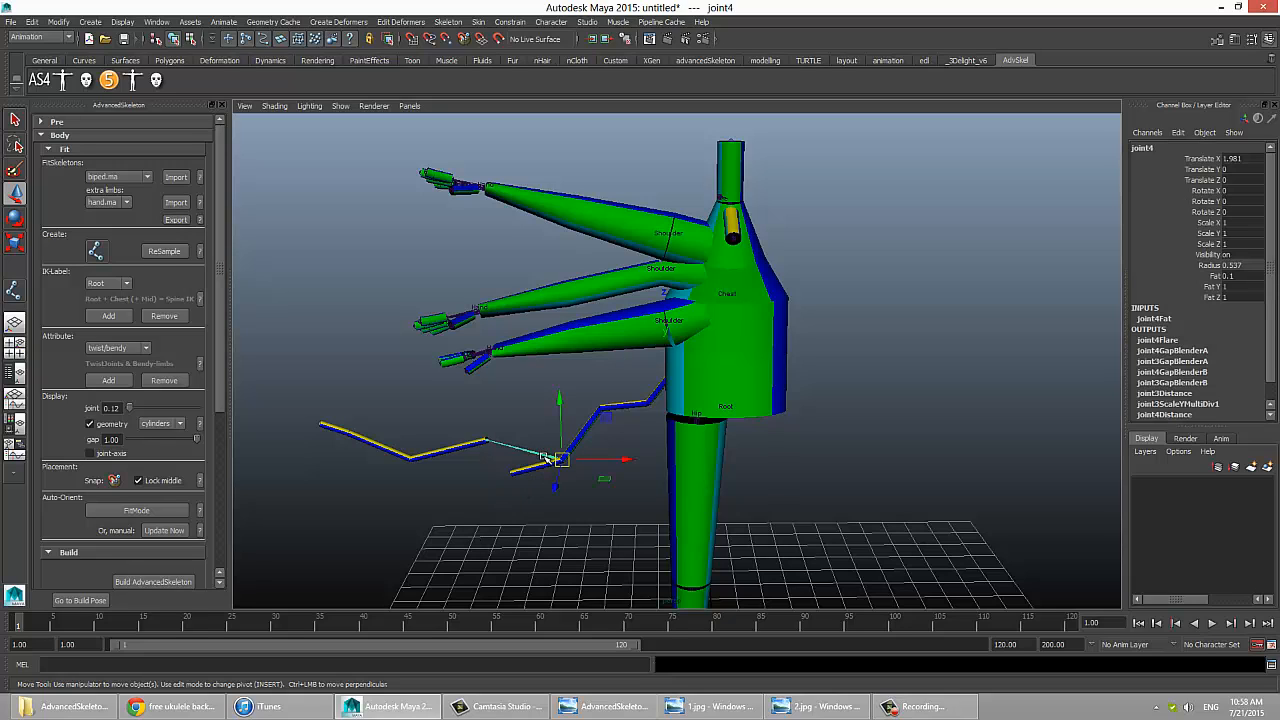
{"action": "key", "text": "e"}
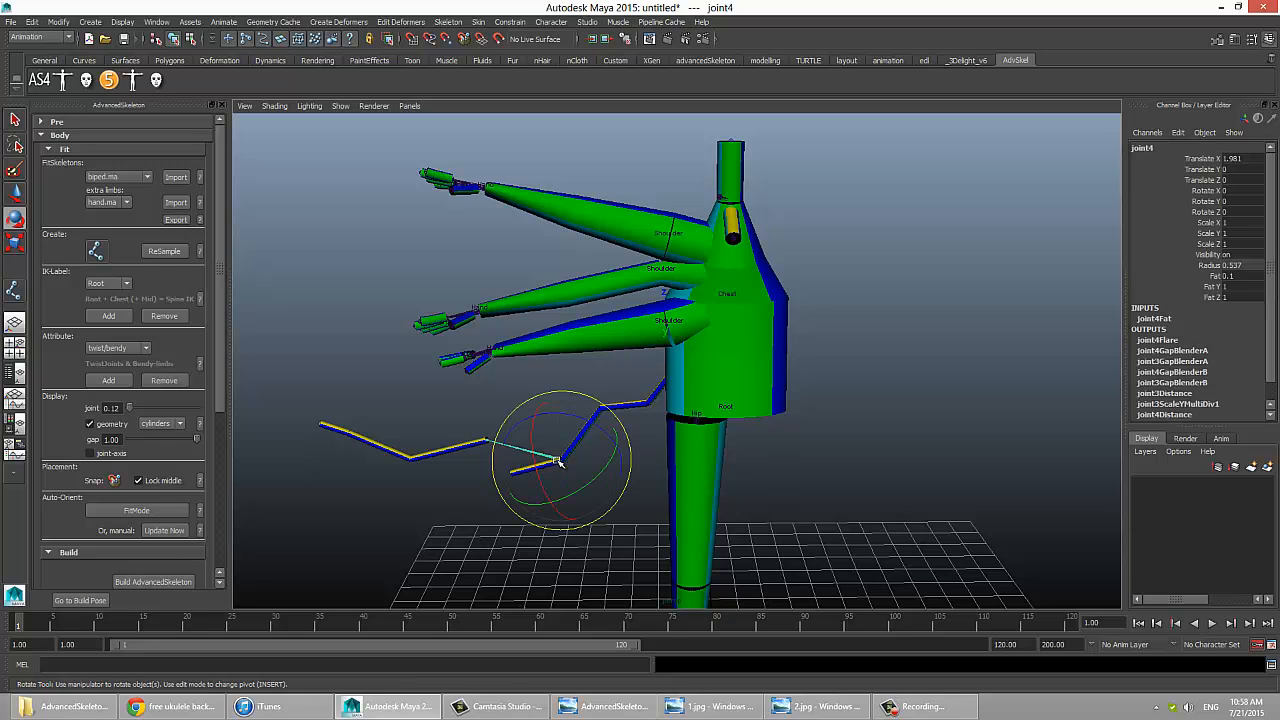
{"action": "left_click", "coordinate": [494, 504]}
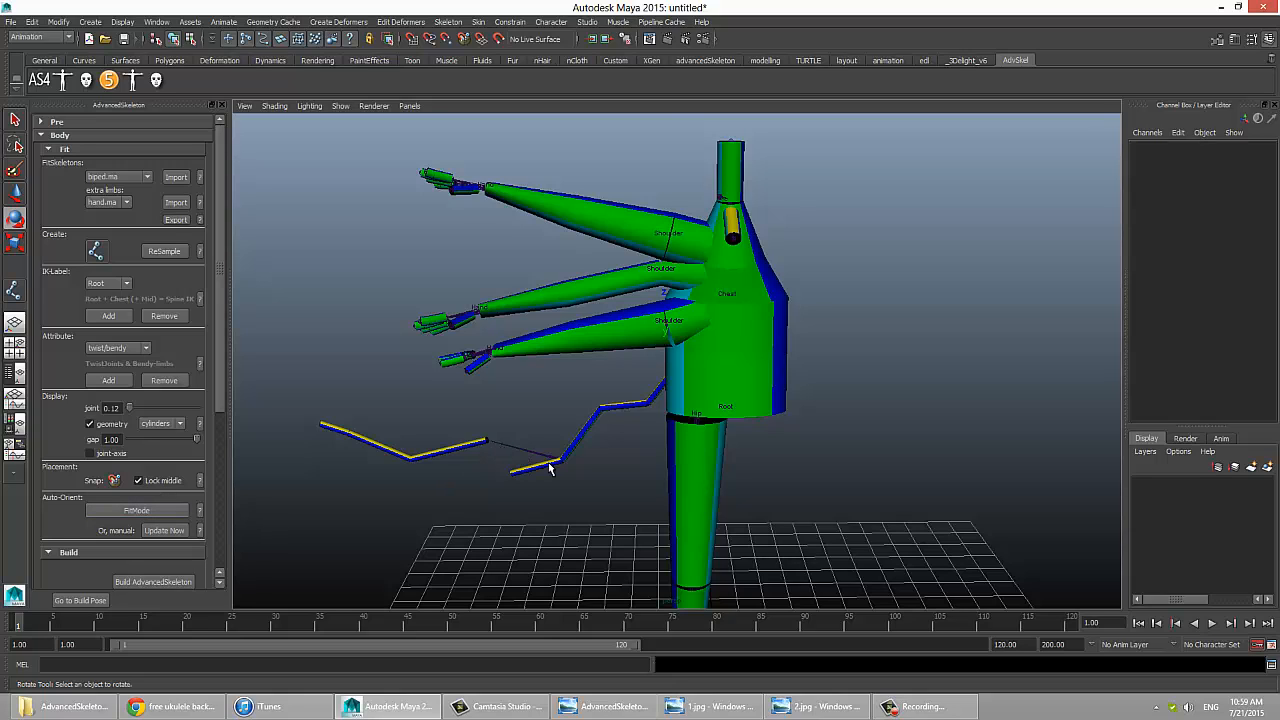
Step: Turn on FitMode and move joint5 of the extra chain down and back up to give the chain a gentler bend
{"action": "key", "text": "w"}
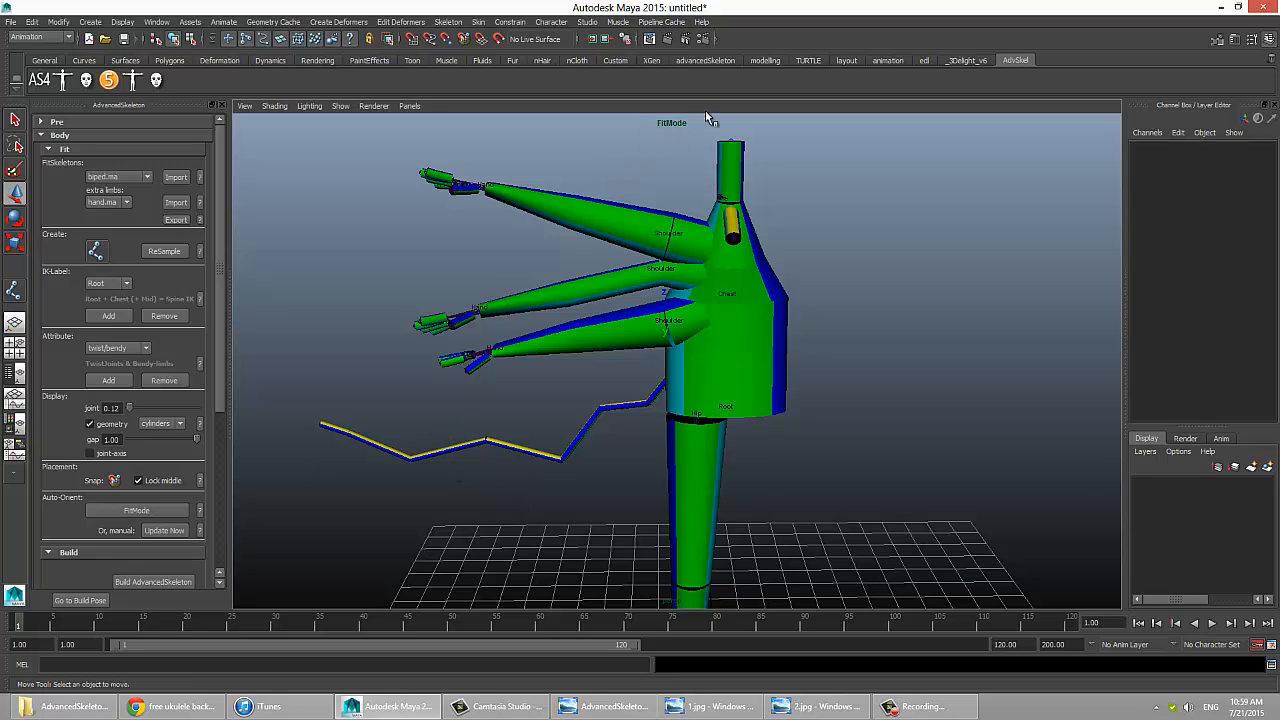
{"action": "left_click", "coordinate": [449, 447]}
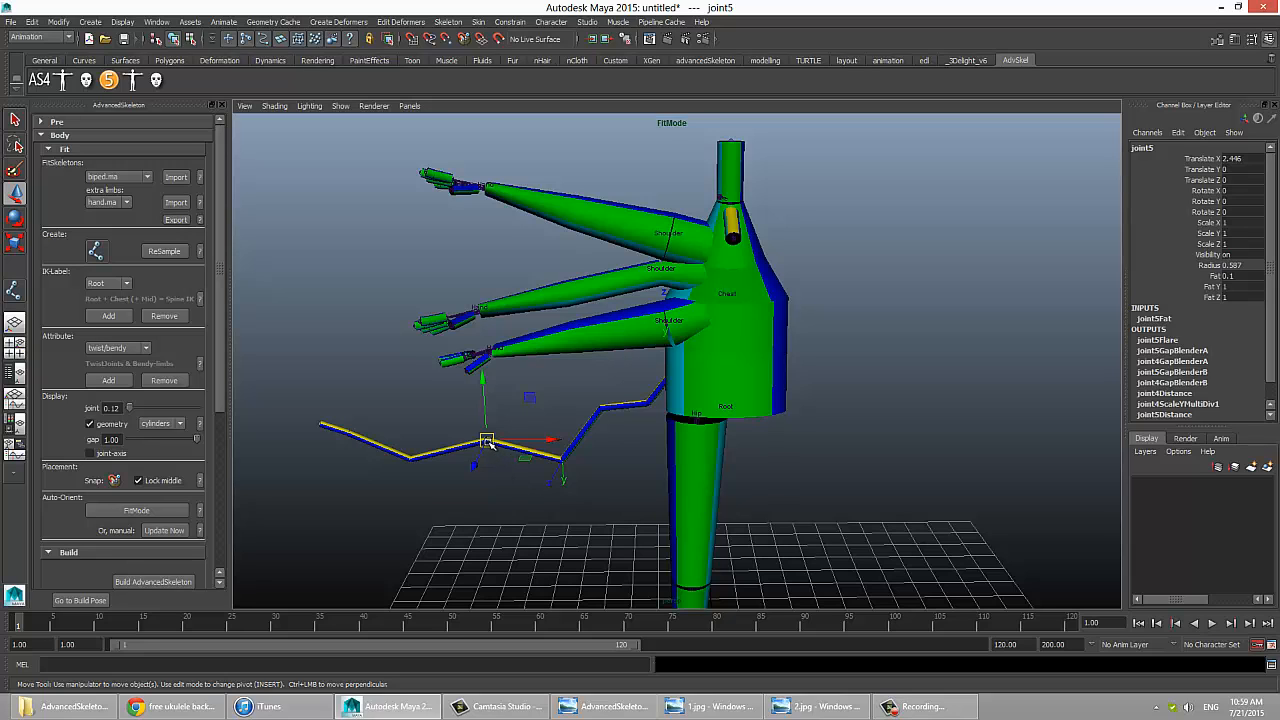
{"action": "left_click_drag", "start_coordinate": [487, 441], "coordinate": [481, 495]}
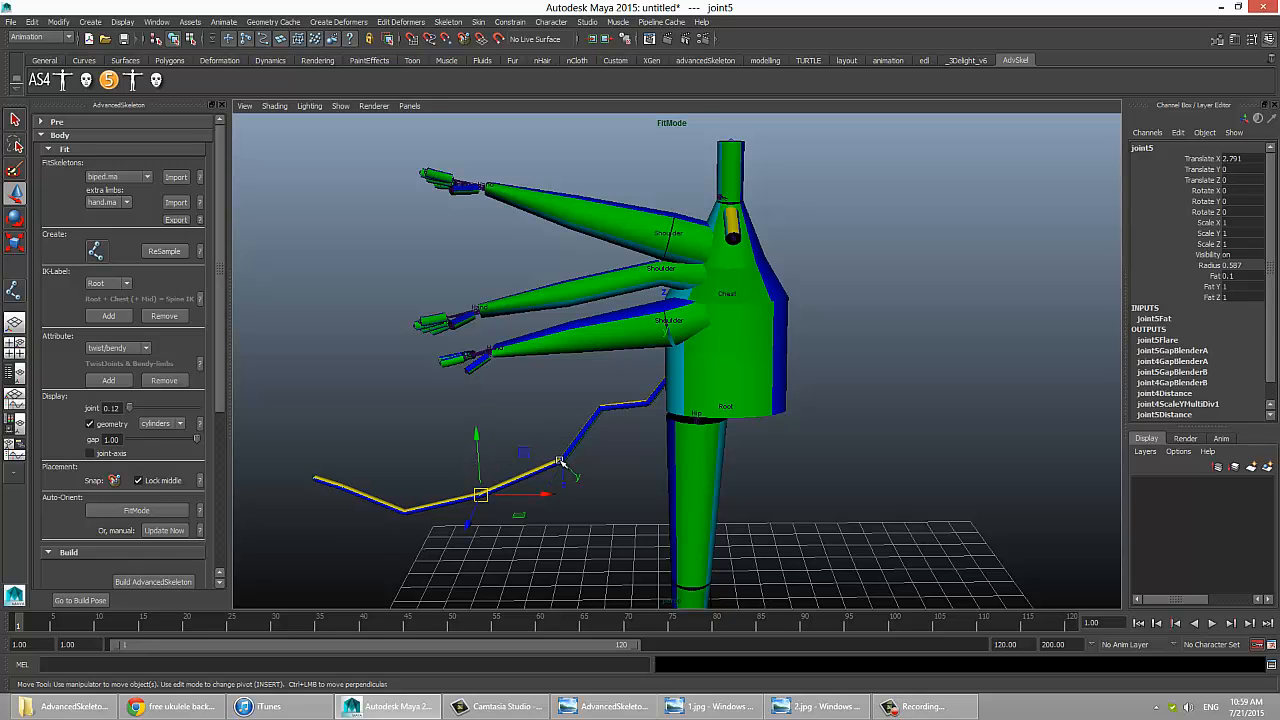
{"action": "left_click_drag", "start_coordinate": [481, 495], "coordinate": [475, 443]}
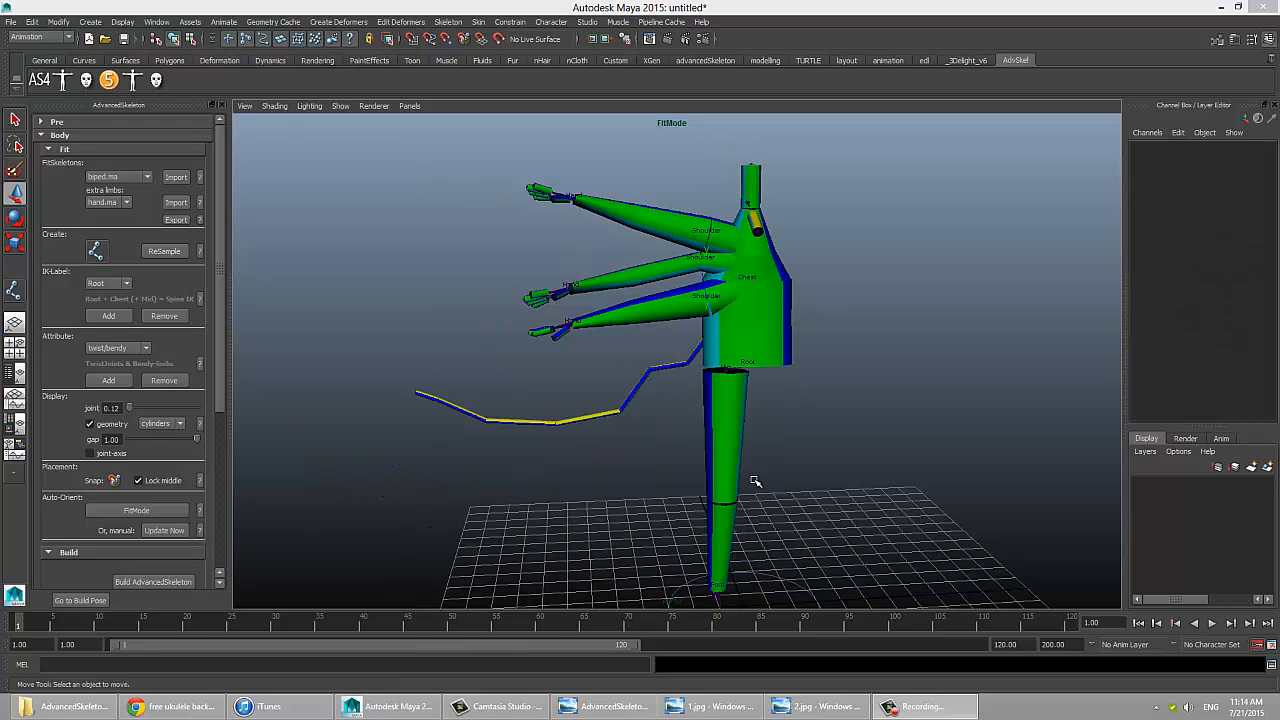
Step: Set the Fat of the extra chain's joint4 to 0.9 and of joint5 to 0.5
{"action": "left_click_drag", "start_coordinate": [700, 470], "coordinate": [714, 480], "text": "alt"}
{"action": "right_click_drag", "start_coordinate": [714, 480], "coordinate": [817, 465], "text": "alt"}
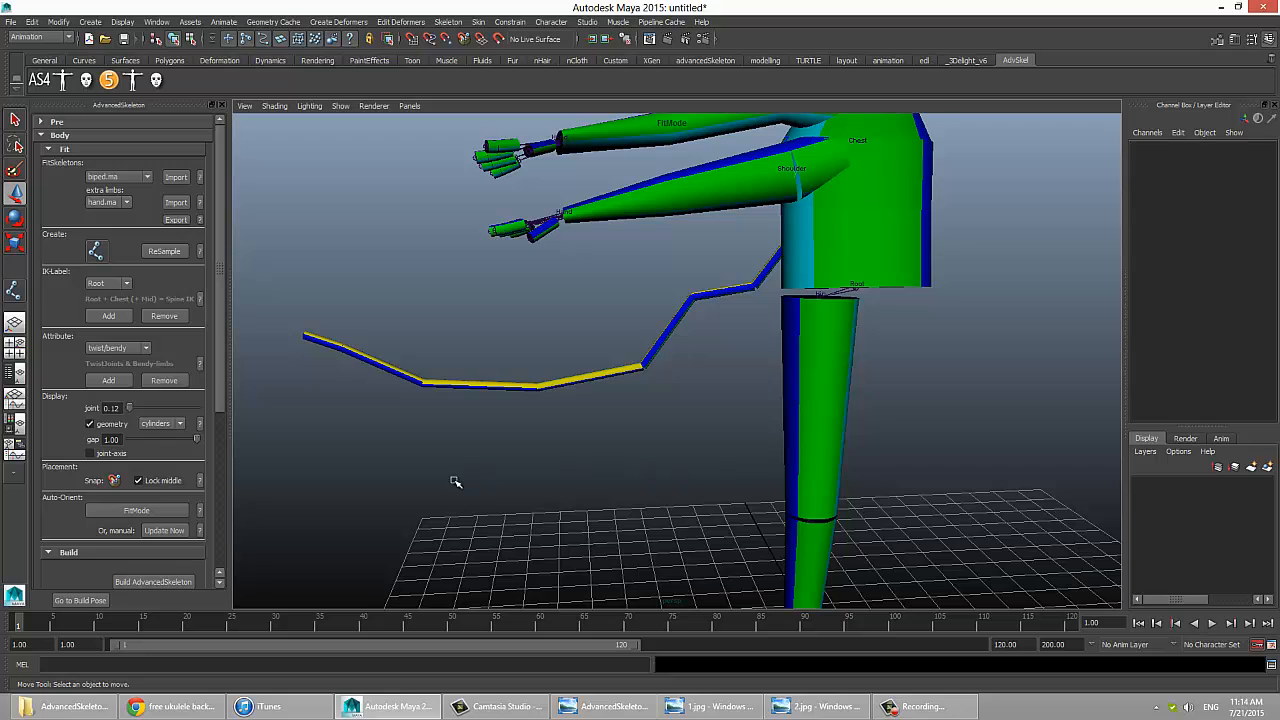
{"action": "left_click_drag", "start_coordinate": [584, 338], "coordinate": [580, 420]}
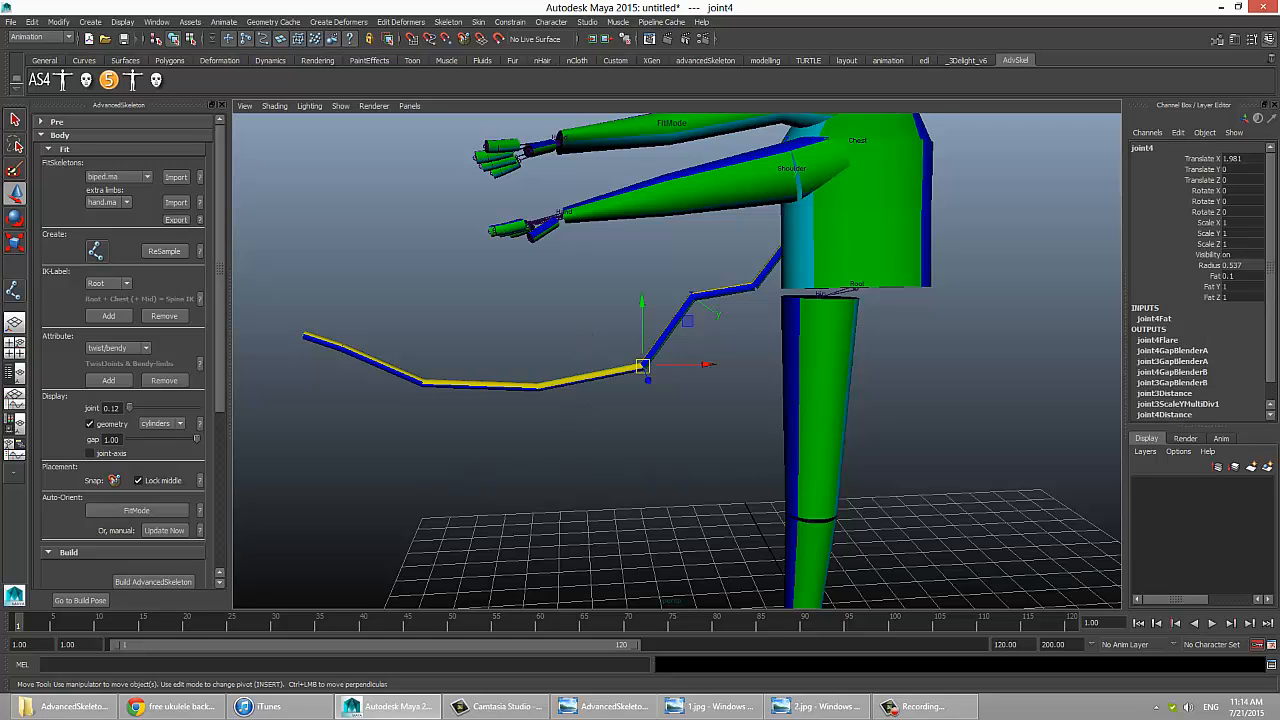
{"action": "left_click", "coordinate": [1207, 277]}
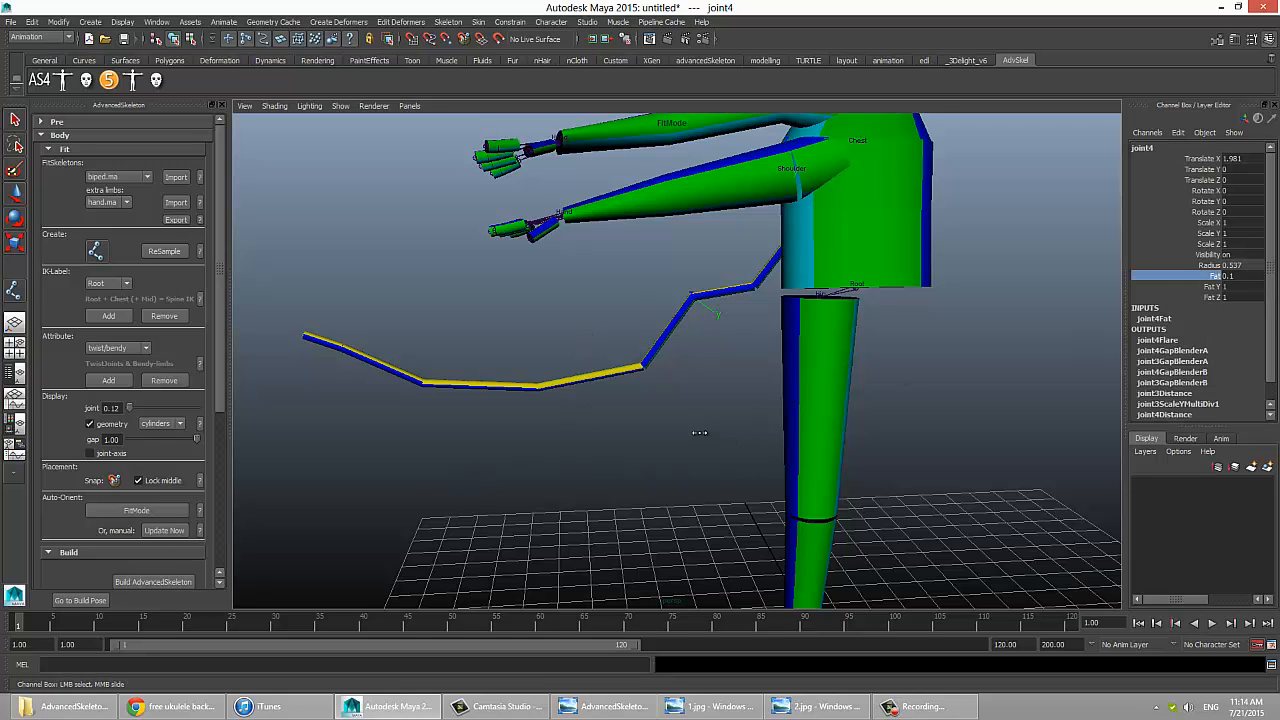
{"action": "middle_click_drag", "start_coordinate": [699, 432], "coordinate": [705, 432]}
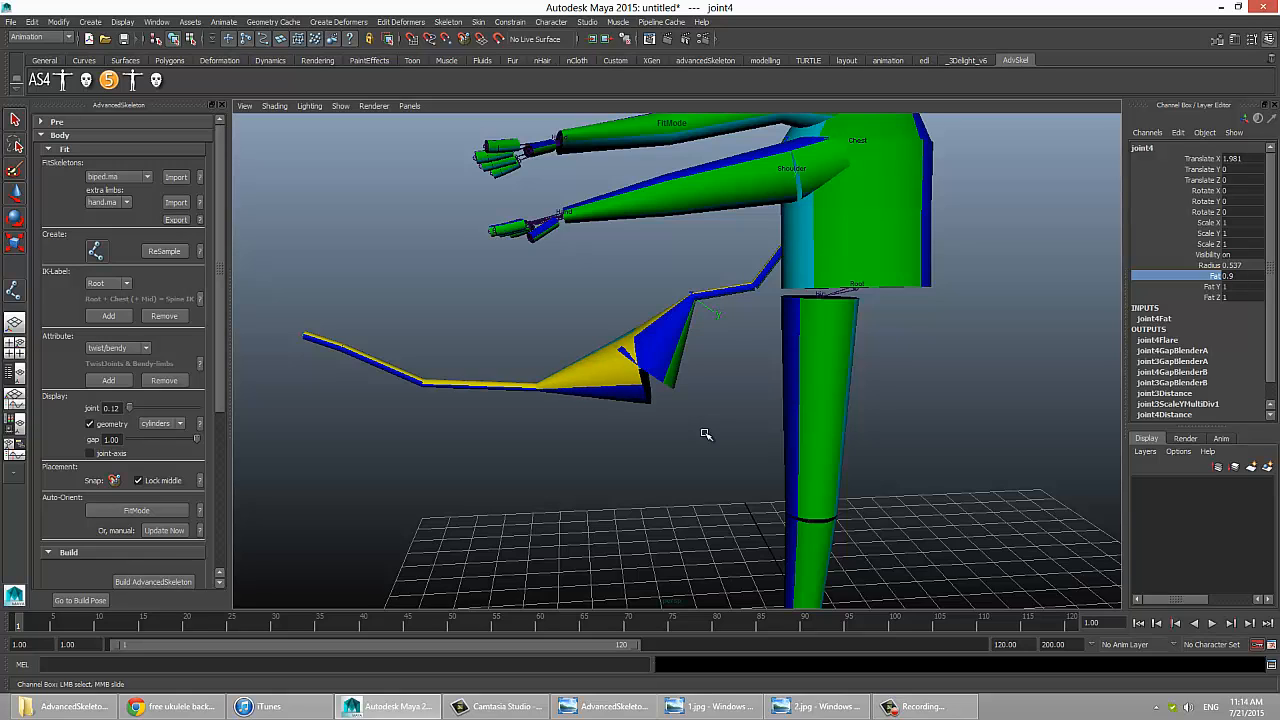
{"action": "left_click_drag", "start_coordinate": [506, 408], "coordinate": [562, 366]}
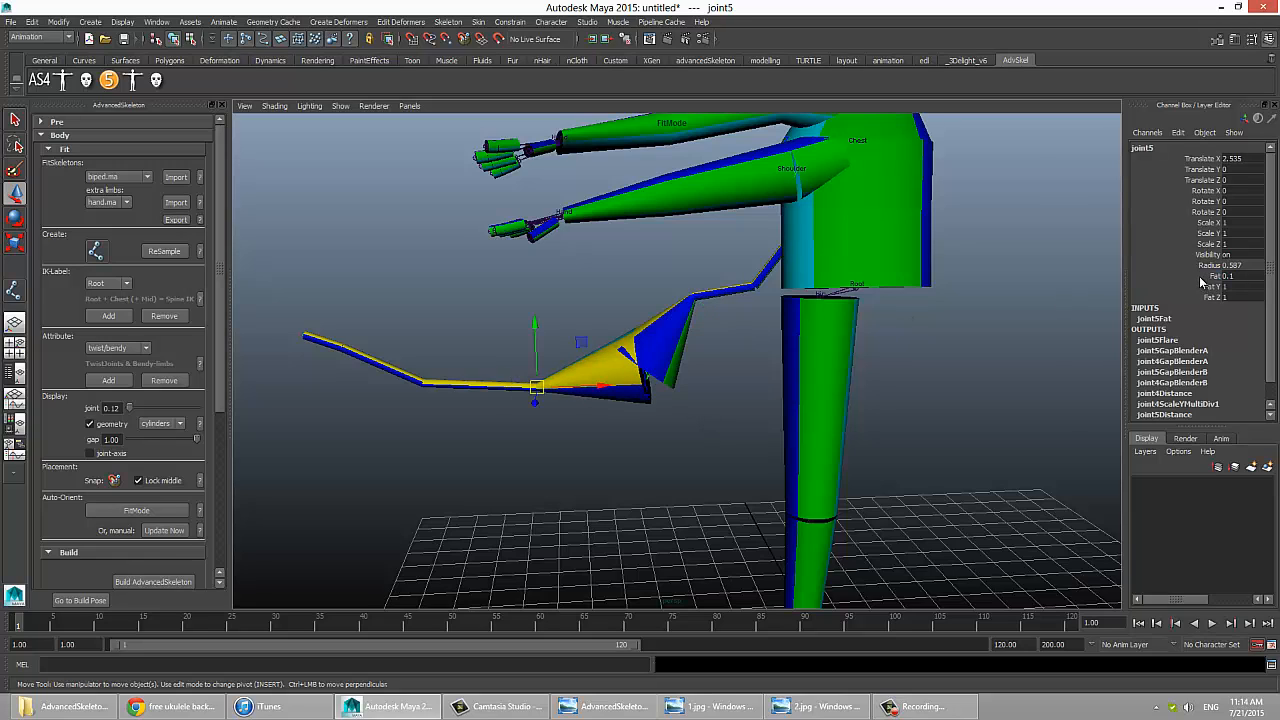
{"action": "left_click", "coordinate": [1205, 276]}
{"action": "middle_click_drag", "start_coordinate": [820, 372], "coordinate": [818, 371]}
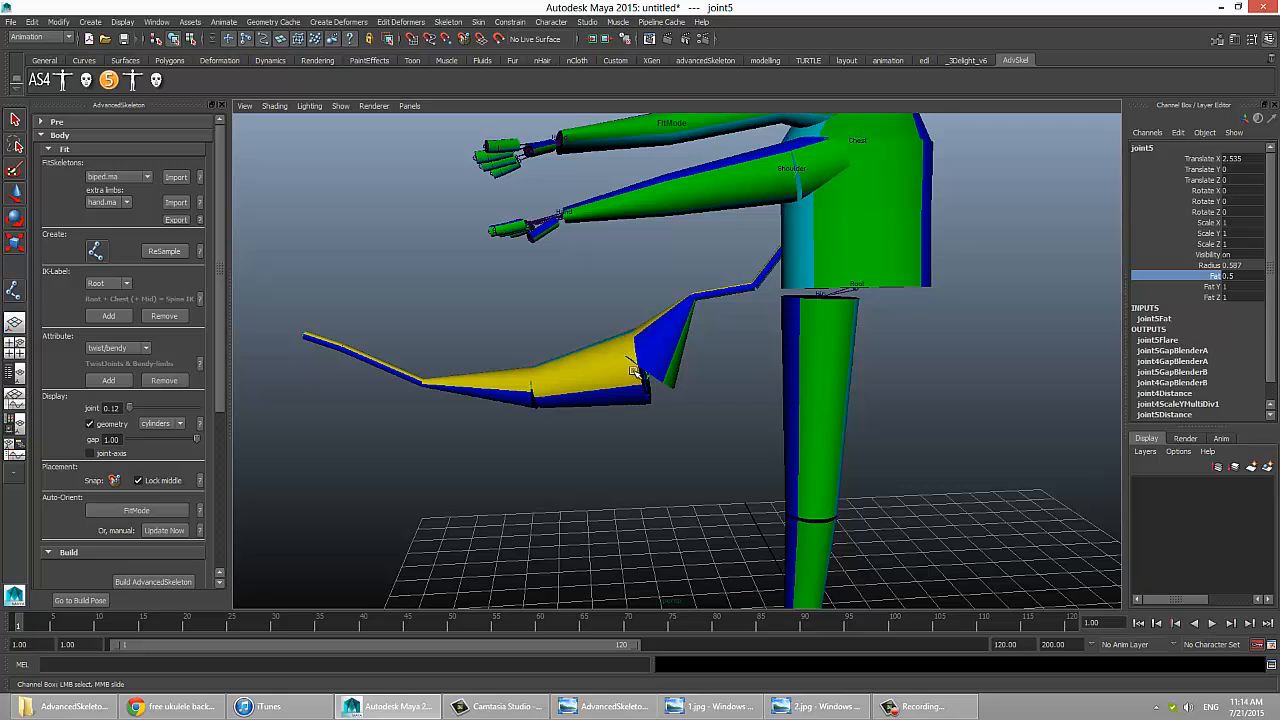
Step: Increase the Fat of joint2 in the extra chain, set the Fat of joint3 to 0.6, and clear the selection
{"action": "left_click", "coordinate": [757, 289]}
{"action": "left_click", "coordinate": [833, 289]}
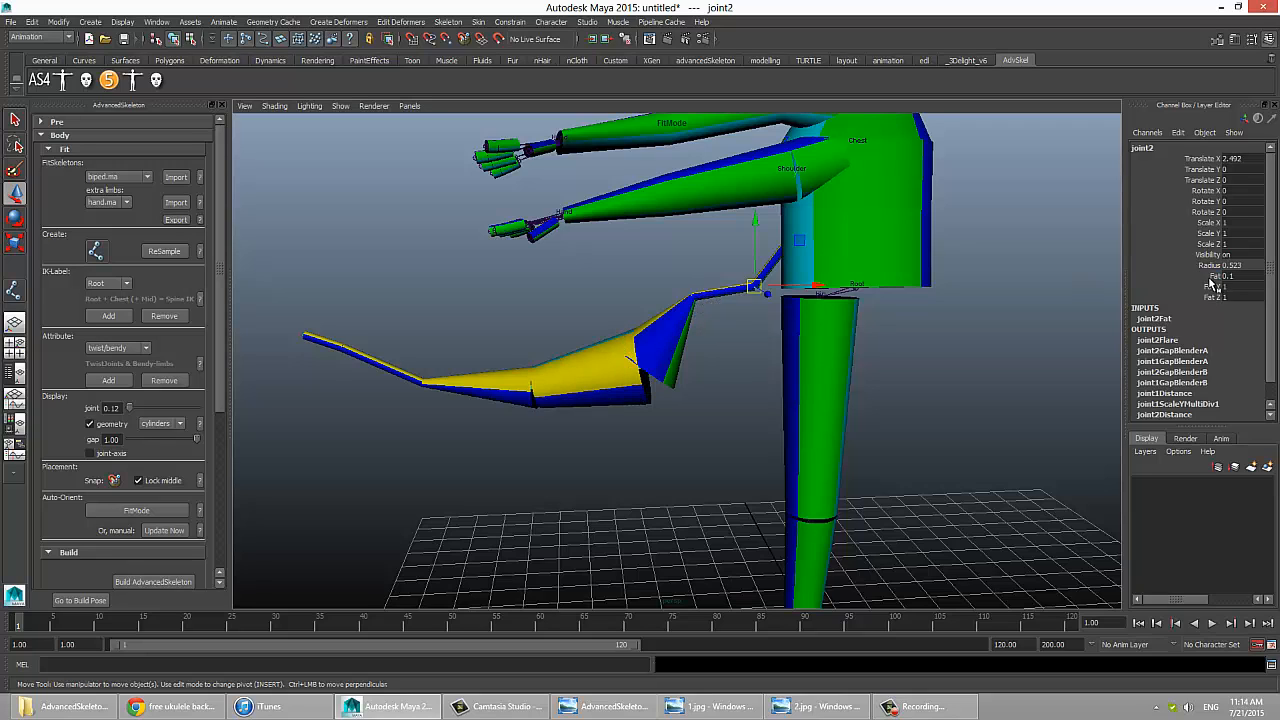
{"action": "left_click", "coordinate": [1205, 276]}
{"action": "middle_click_drag", "start_coordinate": [708, 386], "coordinate": [740, 388]}
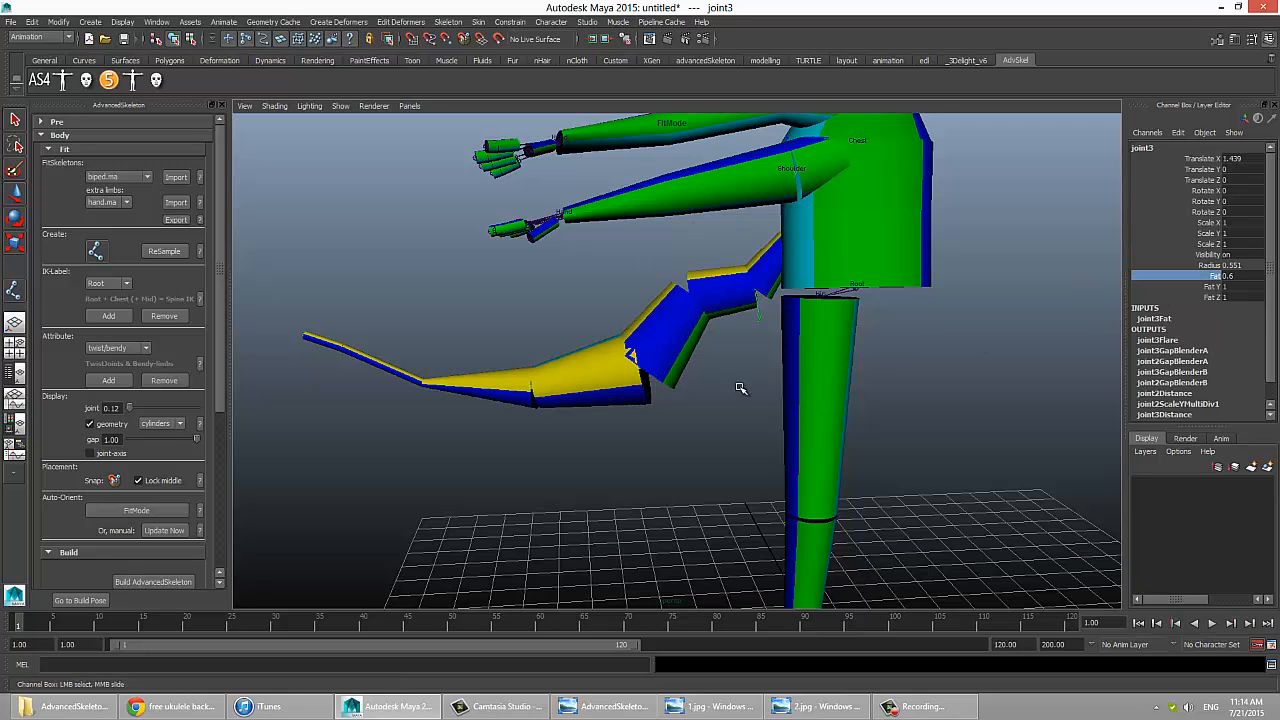
{"action": "left_click", "coordinate": [732, 409]}
Step: With FitMode off, move joint5 of the extra chain upward and update the joint orientations manually
{"action": "right_click_drag", "start_coordinate": [786, 322], "coordinate": [750, 310], "text": "alt"}
{"action": "middle_click_drag", "start_coordinate": [750, 310], "coordinate": [822, 355], "text": "alt"}
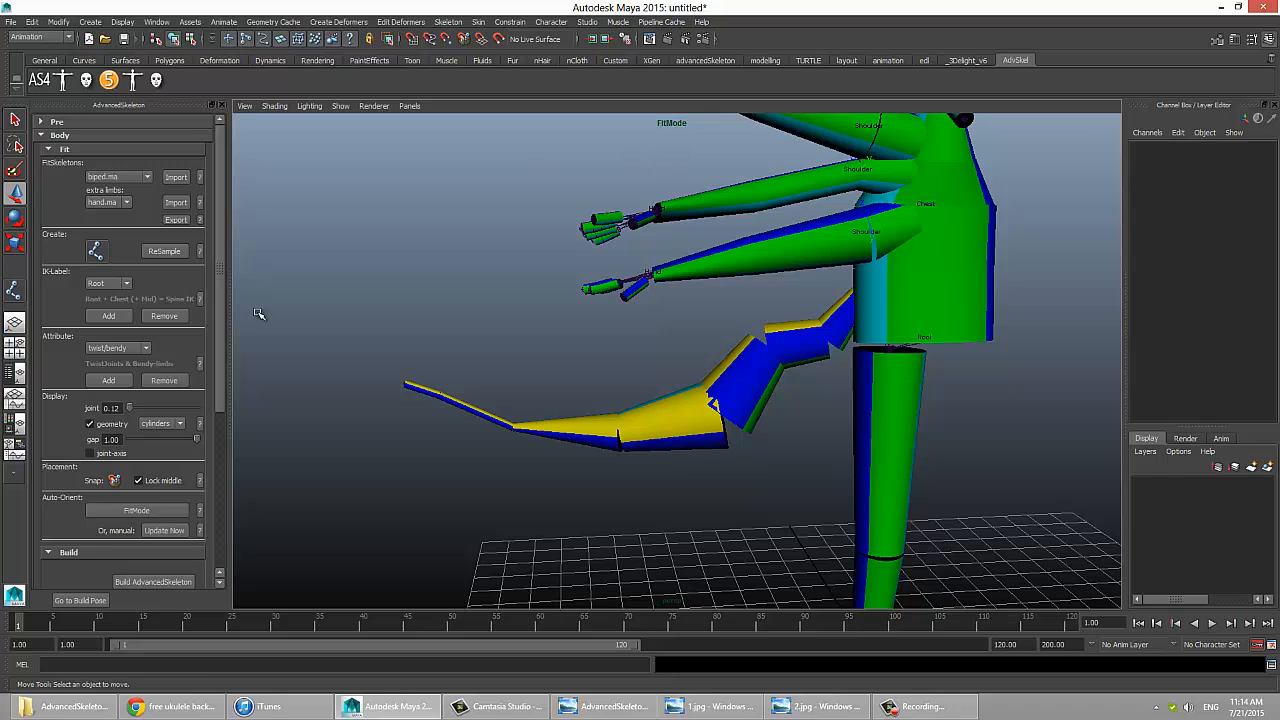
{"action": "left_click", "coordinate": [610, 442]}
{"action": "middle_click_drag", "start_coordinate": [575, 497], "coordinate": [578, 441]}
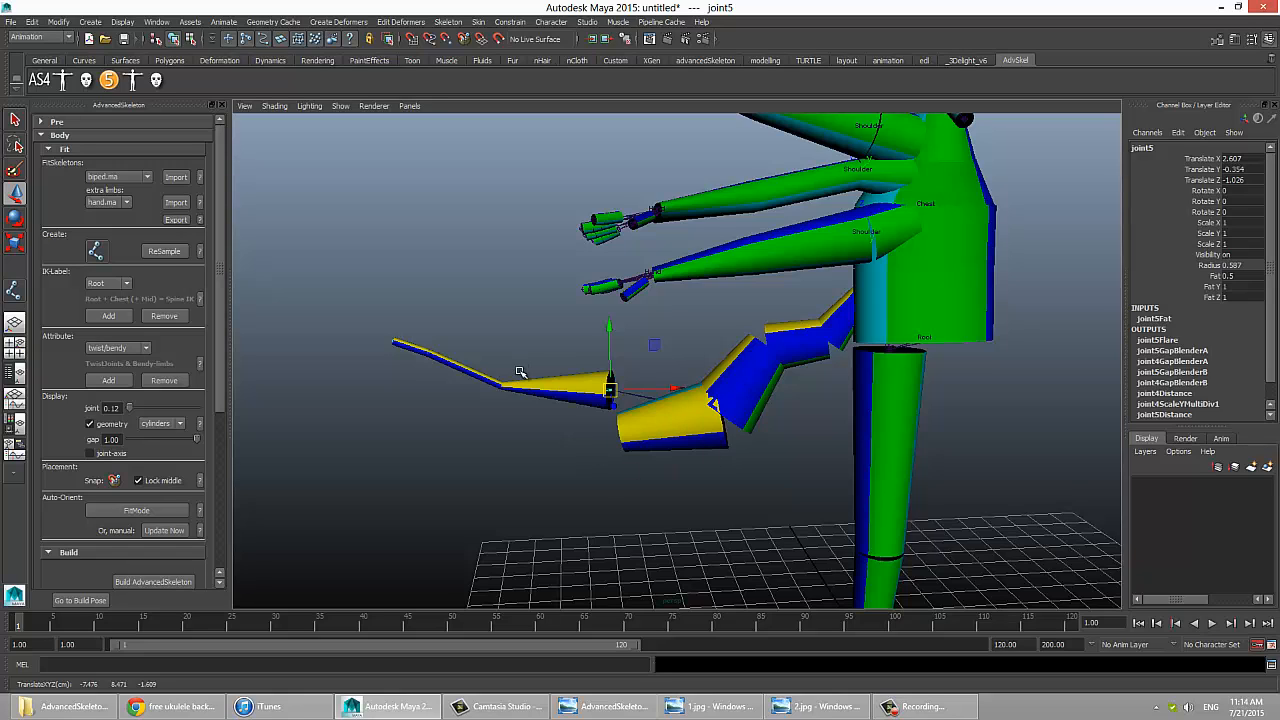
{"action": "left_click", "coordinate": [532, 400]}
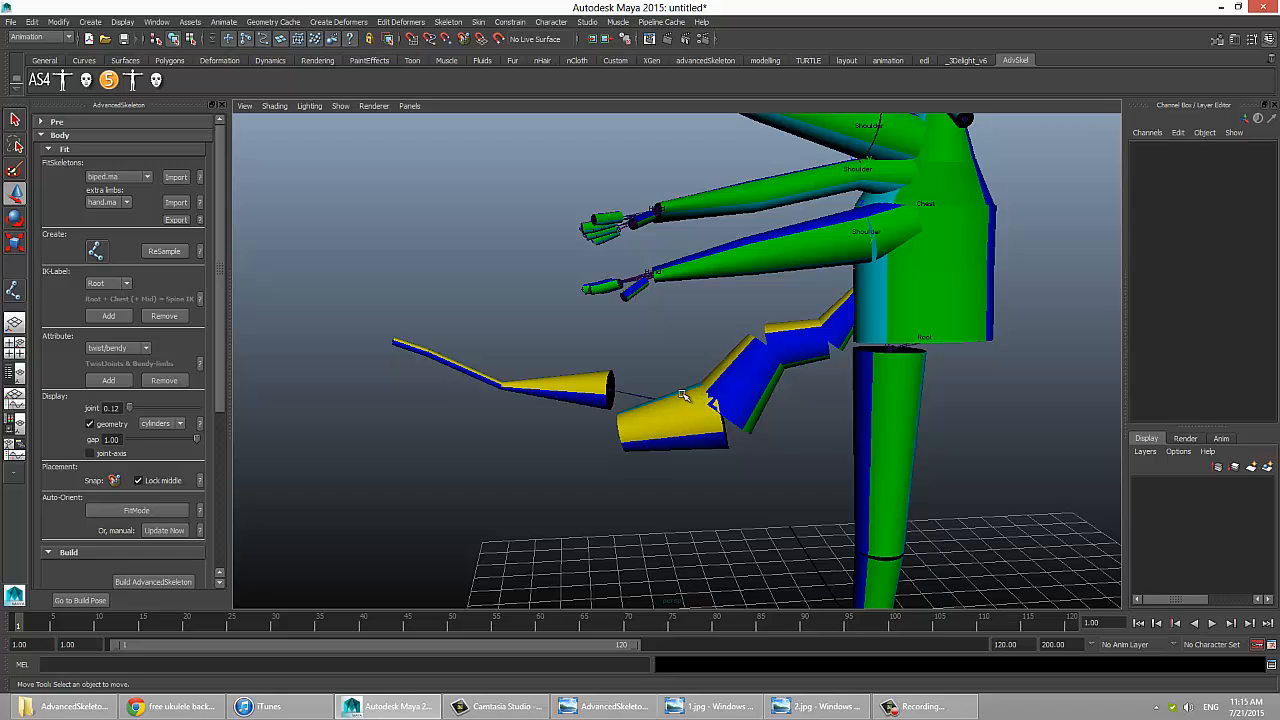
{"action": "left_click", "coordinate": [167, 535]}
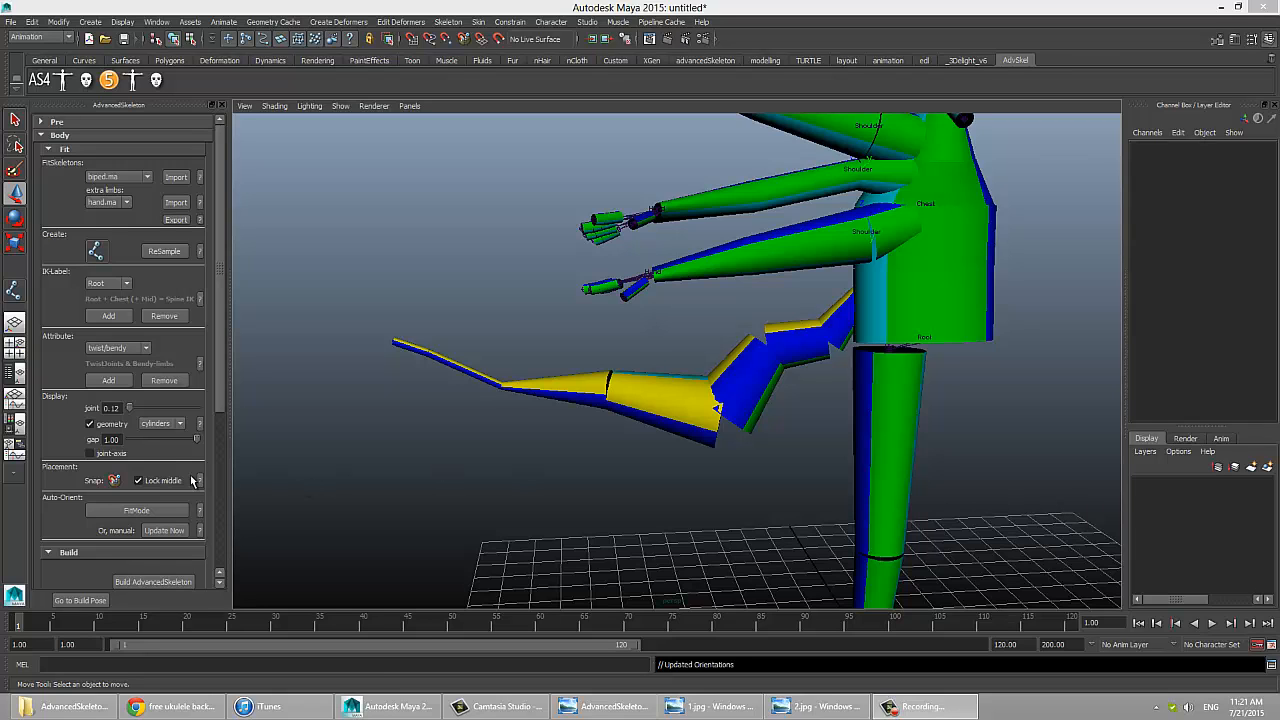
Step: Turn off the fit skeleton's geometry display, and check the locked Translate Z, Rotate X and Rotate Y channels of the head joint
{"action": "left_click_drag", "start_coordinate": [888, 350], "coordinate": [904, 395], "text": "alt"}
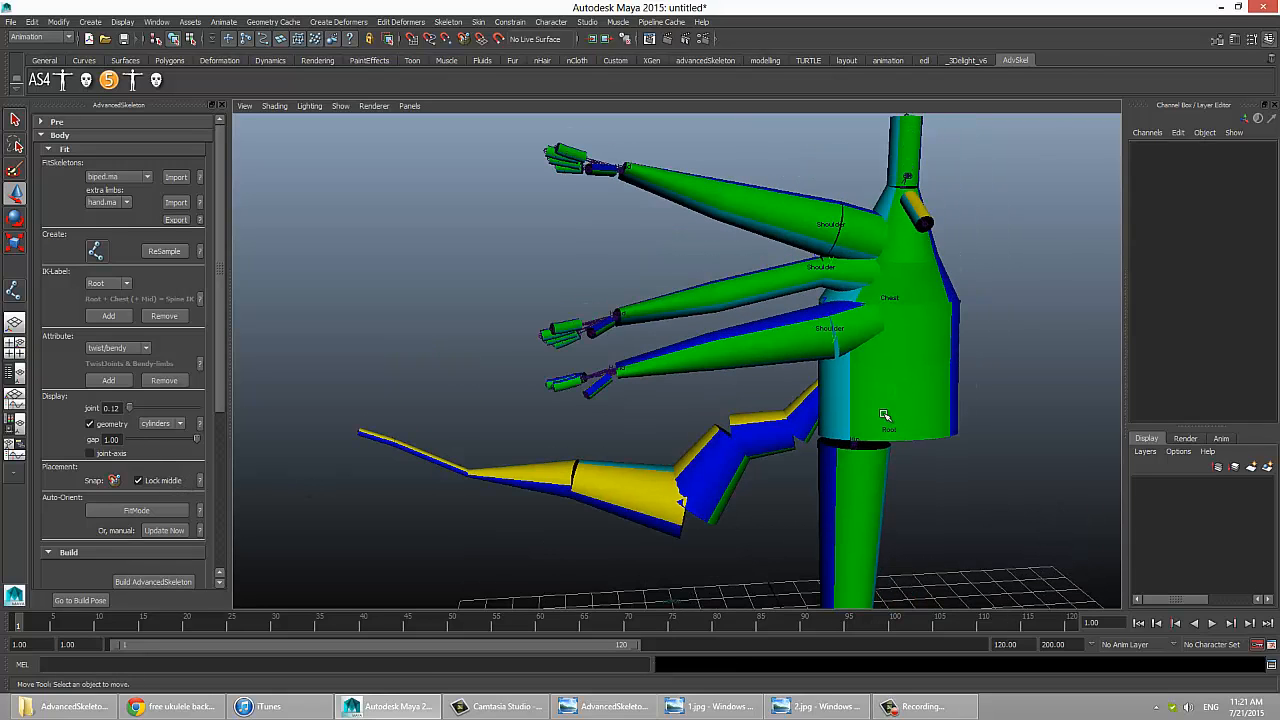
{"action": "left_click", "coordinate": [90, 423]}
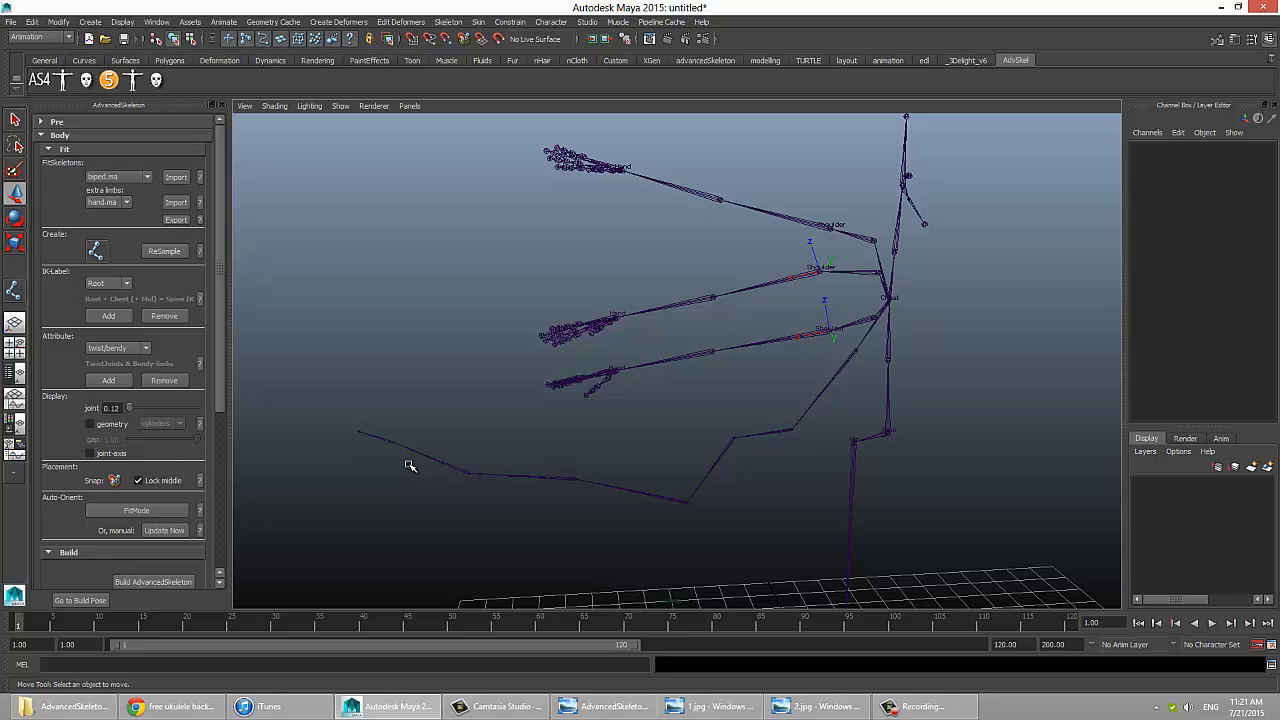
{"action": "left_click", "coordinate": [894, 386]}
{"action": "left_click", "coordinate": [888, 342]}
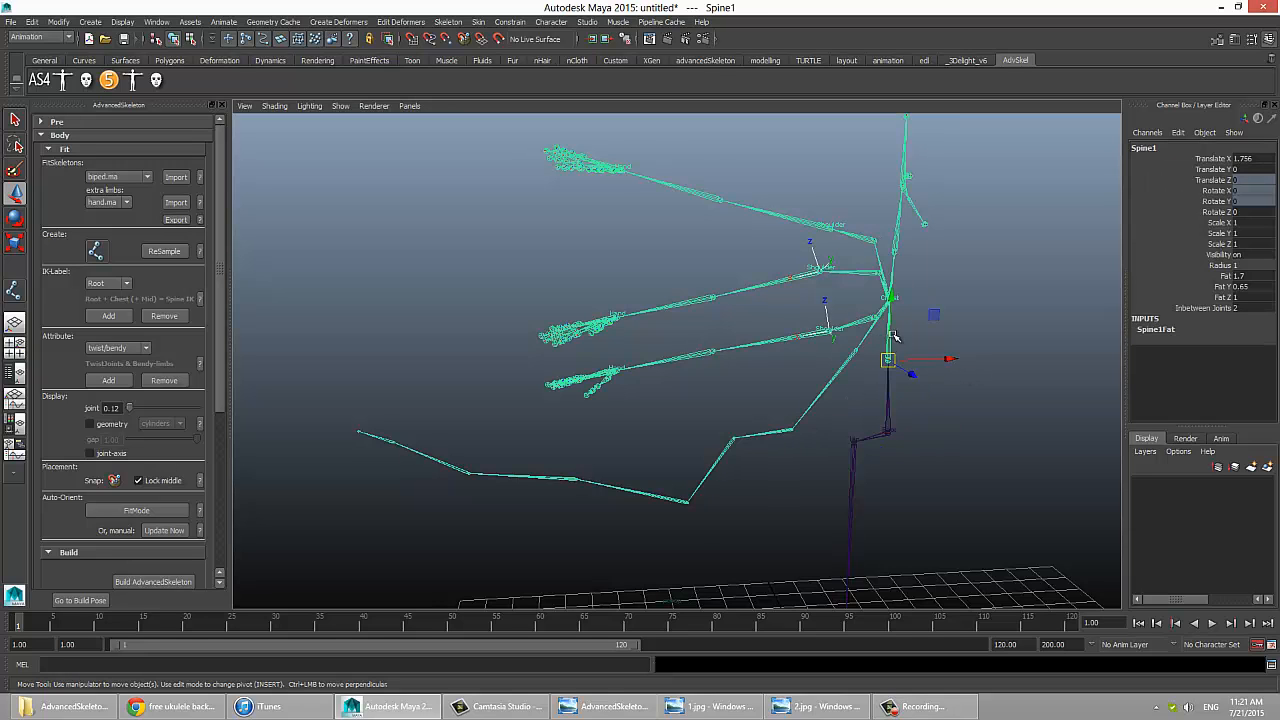
{"action": "left_click", "coordinate": [950, 220]}
{"action": "left_click", "coordinate": [905, 178]}
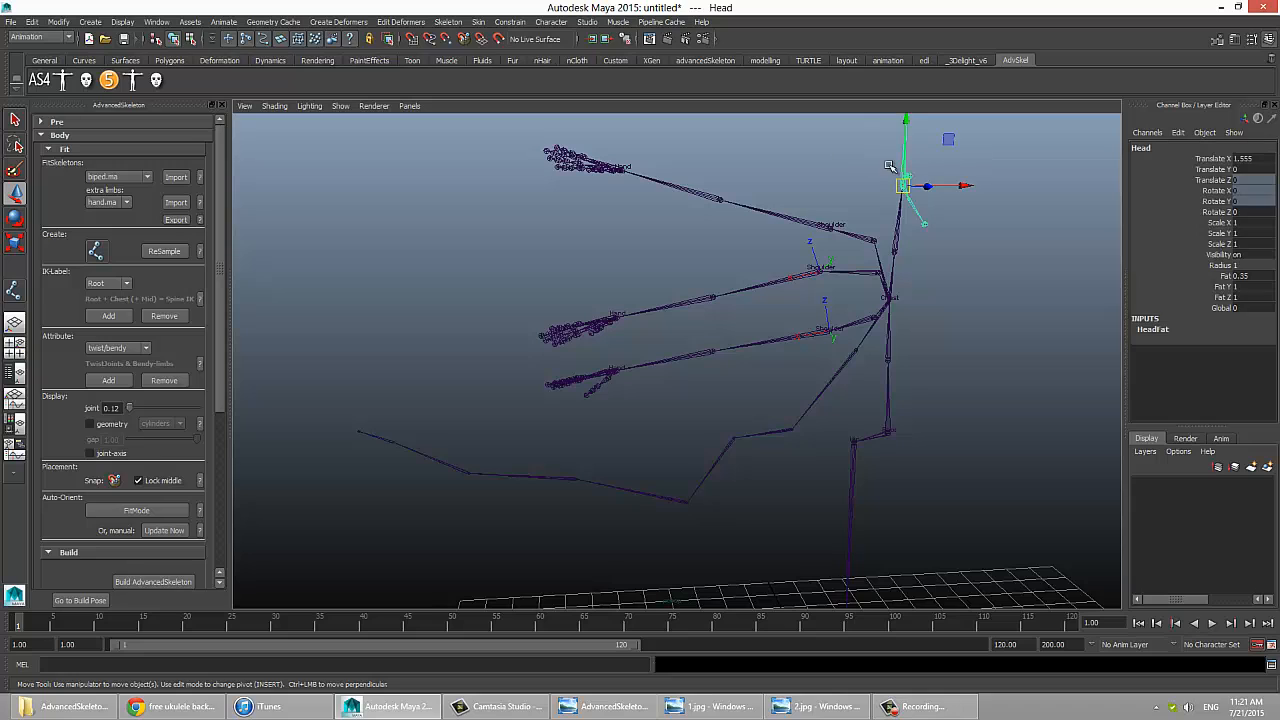
{"action": "left_click", "coordinate": [1213, 181]}
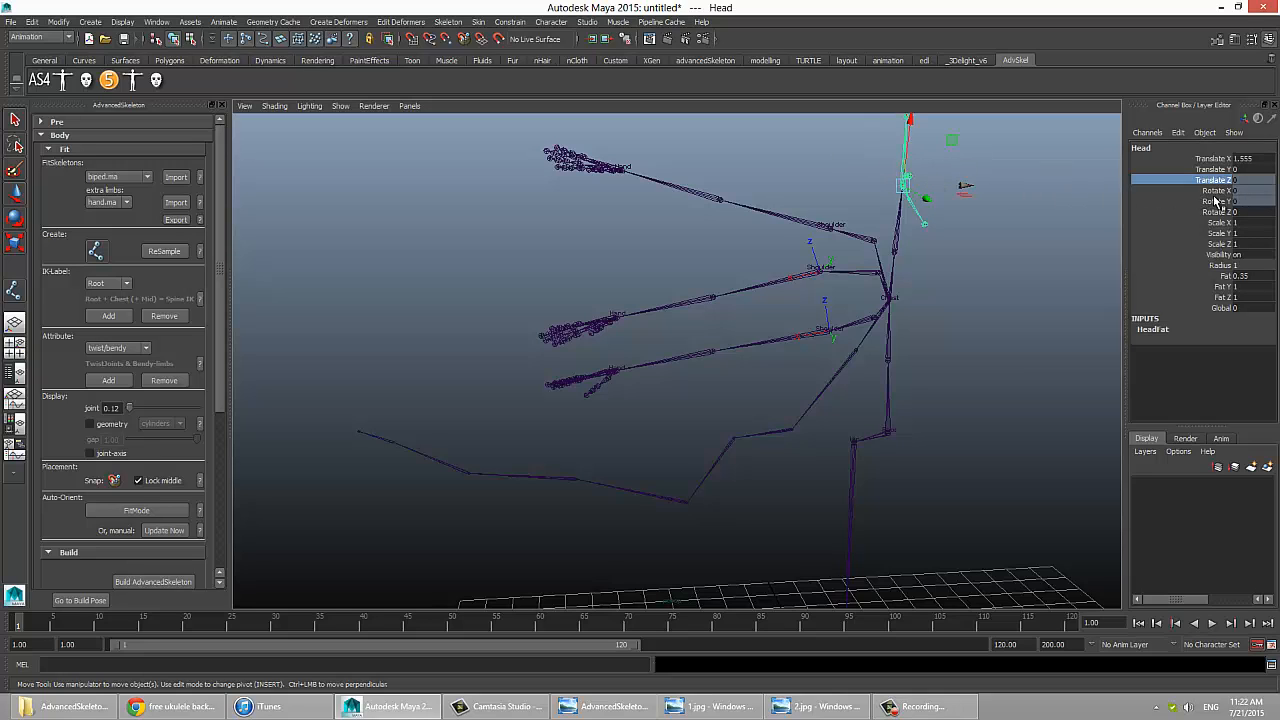
{"action": "left_click_drag", "start_coordinate": [1216, 194], "coordinate": [1184, 200]}
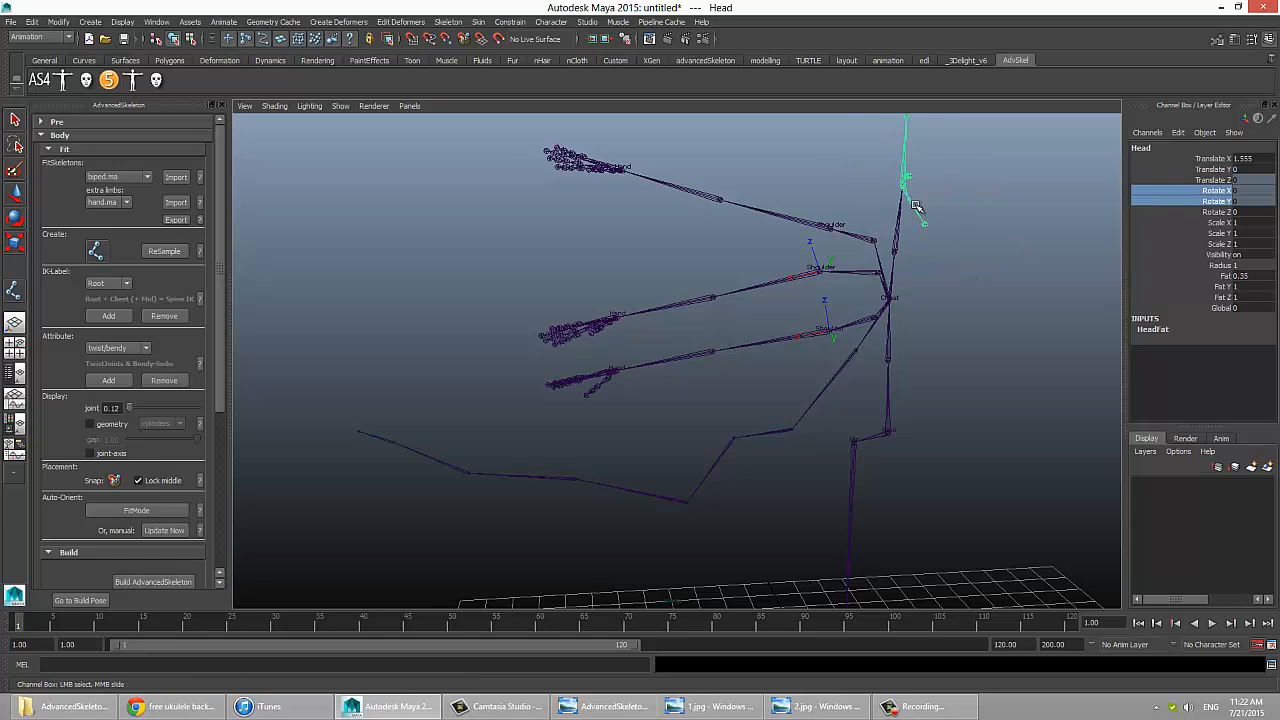
Step: Move the head joint upward, try rotating it about Z, and move the neck joint slightly up
{"action": "key", "text": "w"}
{"action": "left_click_drag", "start_coordinate": [903, 184], "coordinate": [877, 177]}
{"action": "key", "text": "e"}
{"action": "key", "text": "w"}
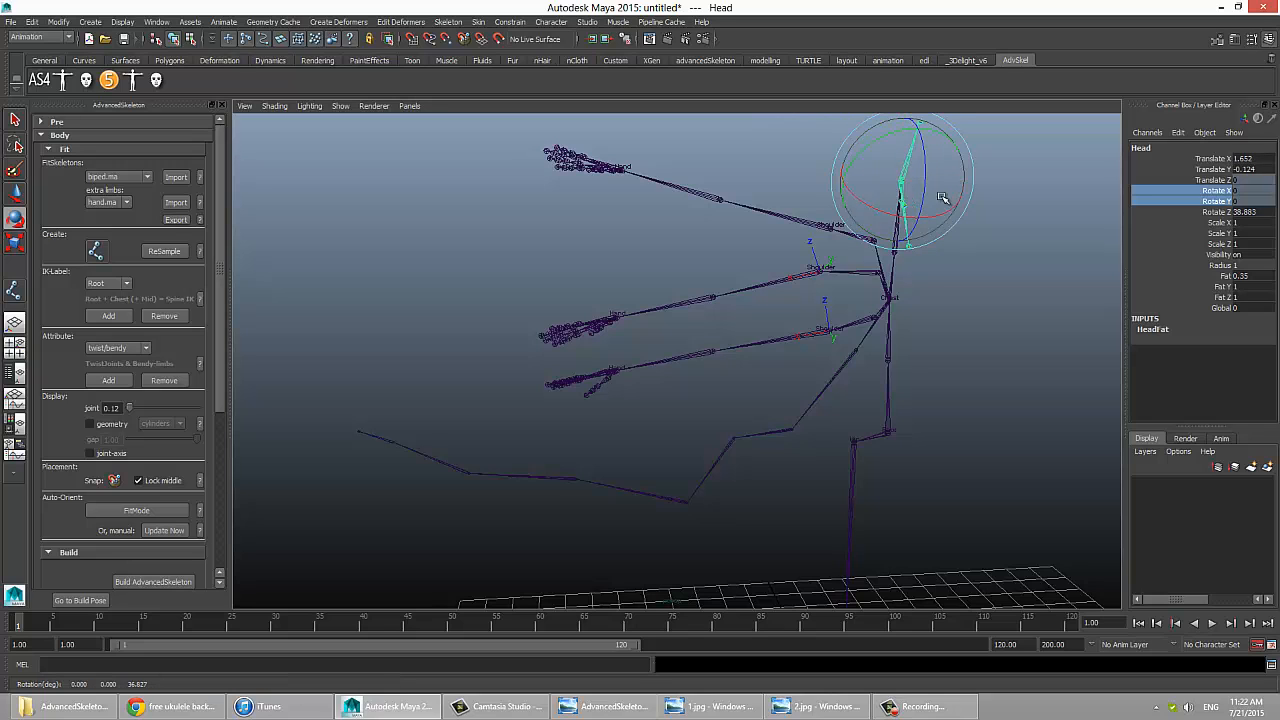
{"action": "left_click", "coordinate": [921, 193]}
{"action": "left_click", "coordinate": [897, 207]}
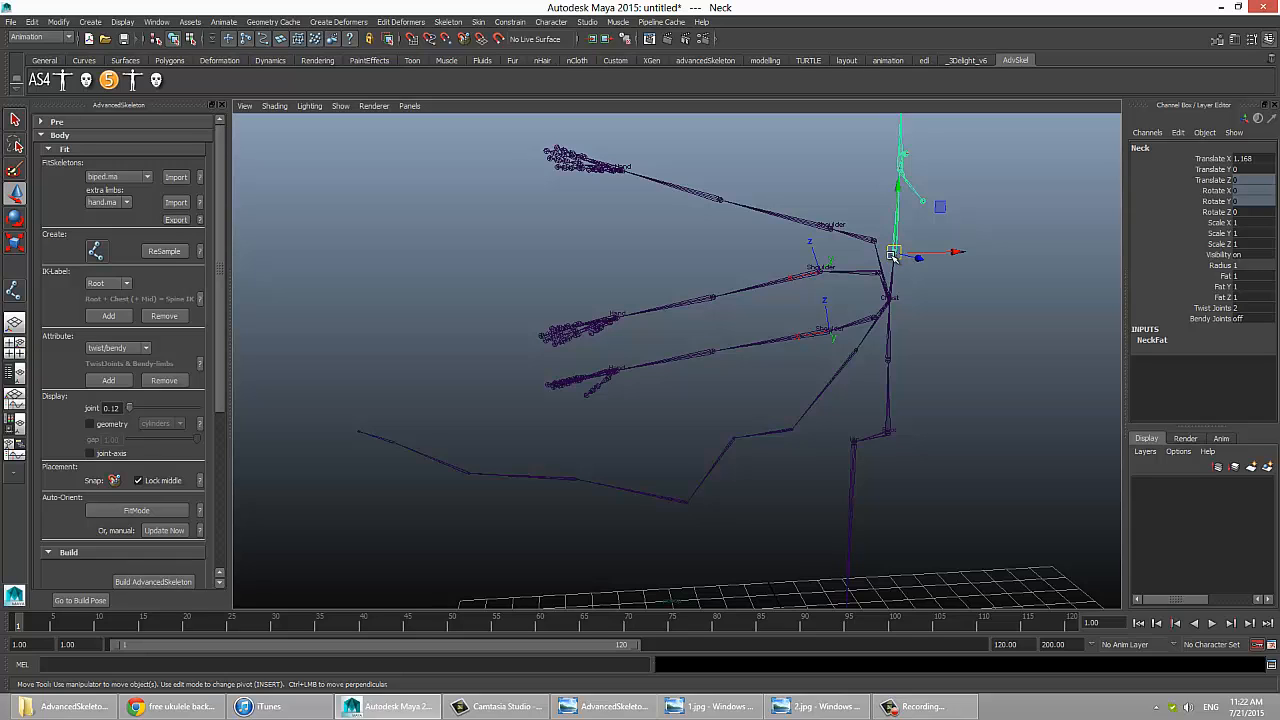
{"action": "left_click_drag", "start_coordinate": [893, 257], "coordinate": [902, 248]}
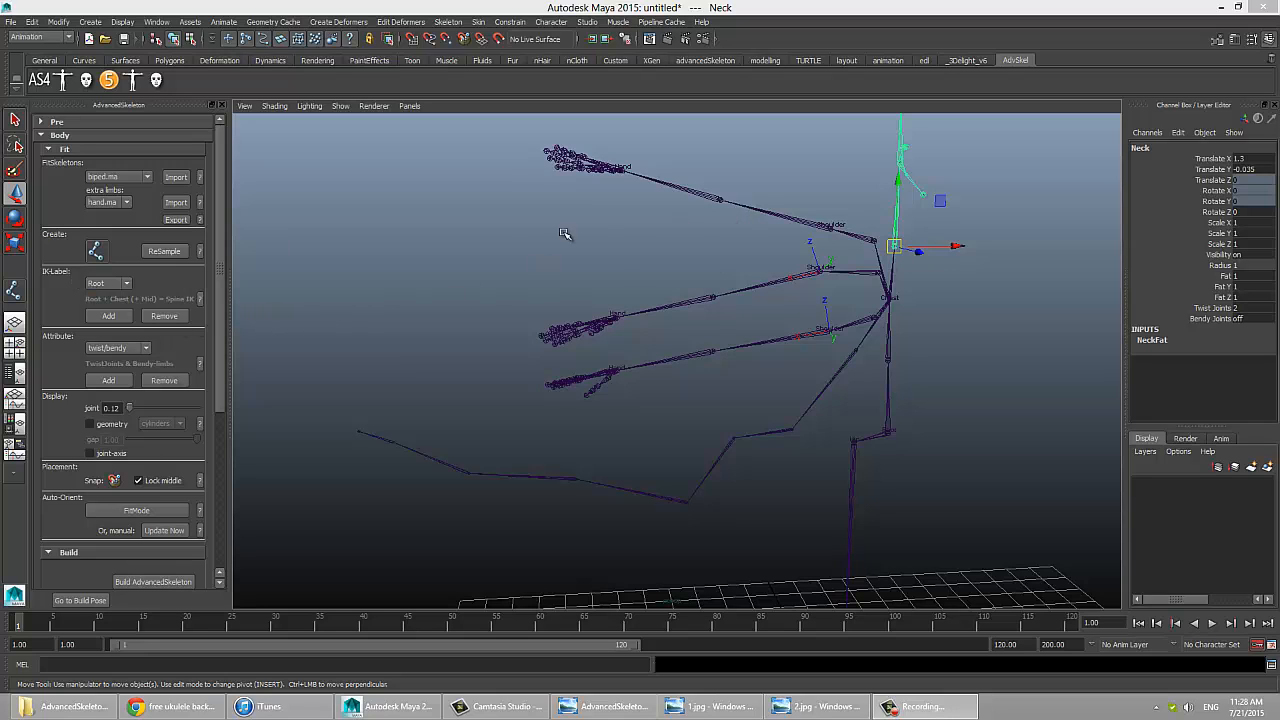
Step: Examine the Shoulder and Hand labels on the uppermost arm's joints
{"action": "left_click_drag", "start_coordinate": [786, 201], "coordinate": [790, 236]}
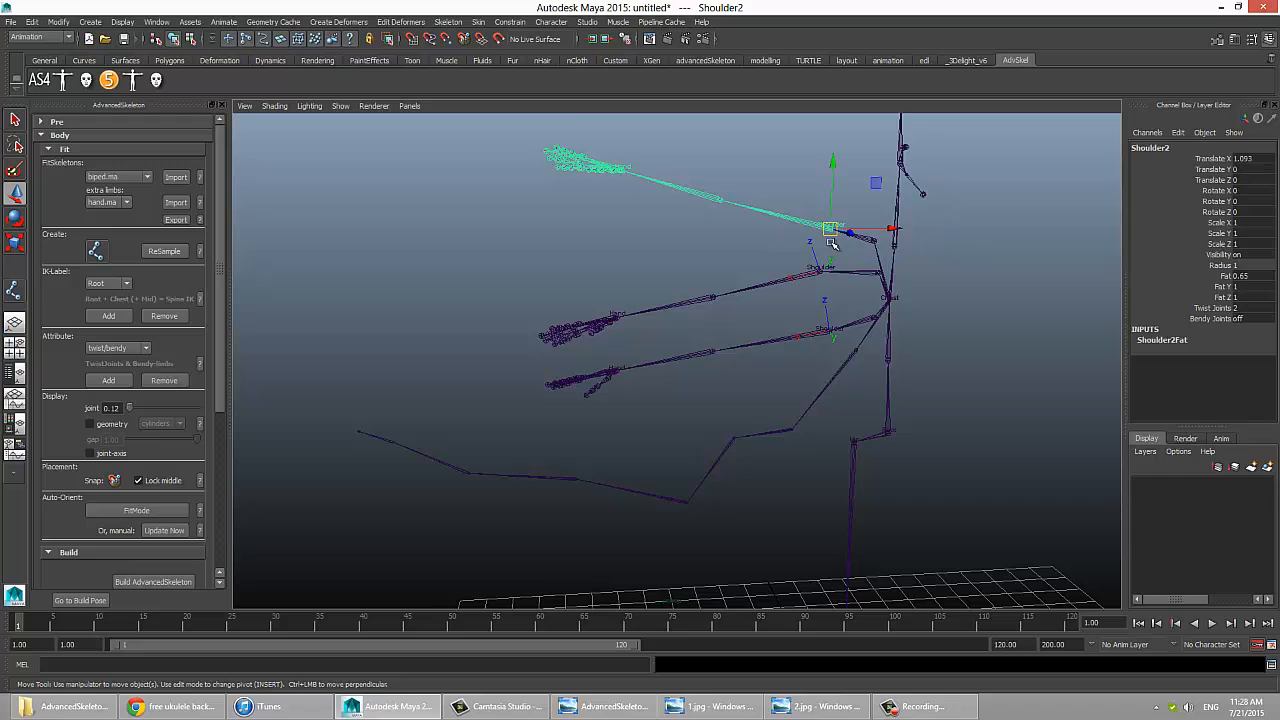
{"action": "left_click", "coordinate": [824, 248]}
{"action": "left_click", "coordinate": [825, 222]}
{"action": "left_click", "coordinate": [623, 167]}
{"action": "left_click", "coordinate": [616, 216]}
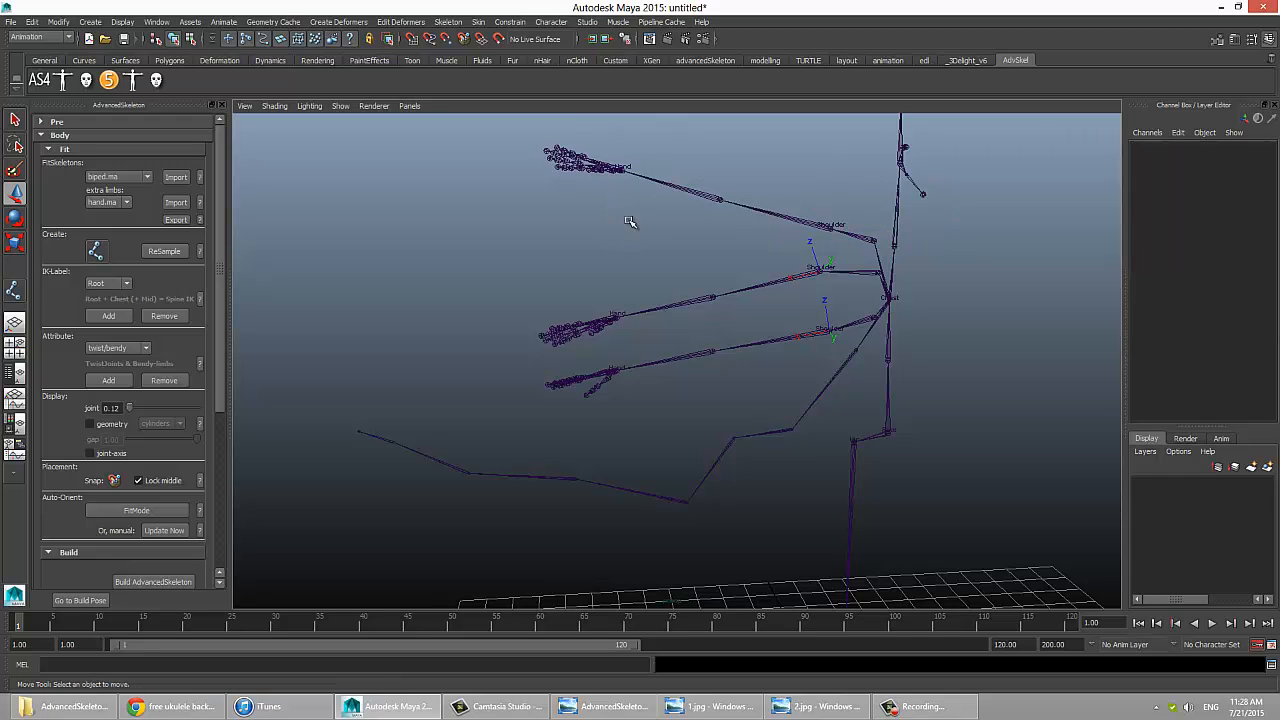
{"action": "left_click_drag", "start_coordinate": [810, 205], "coordinate": [750, 247]}
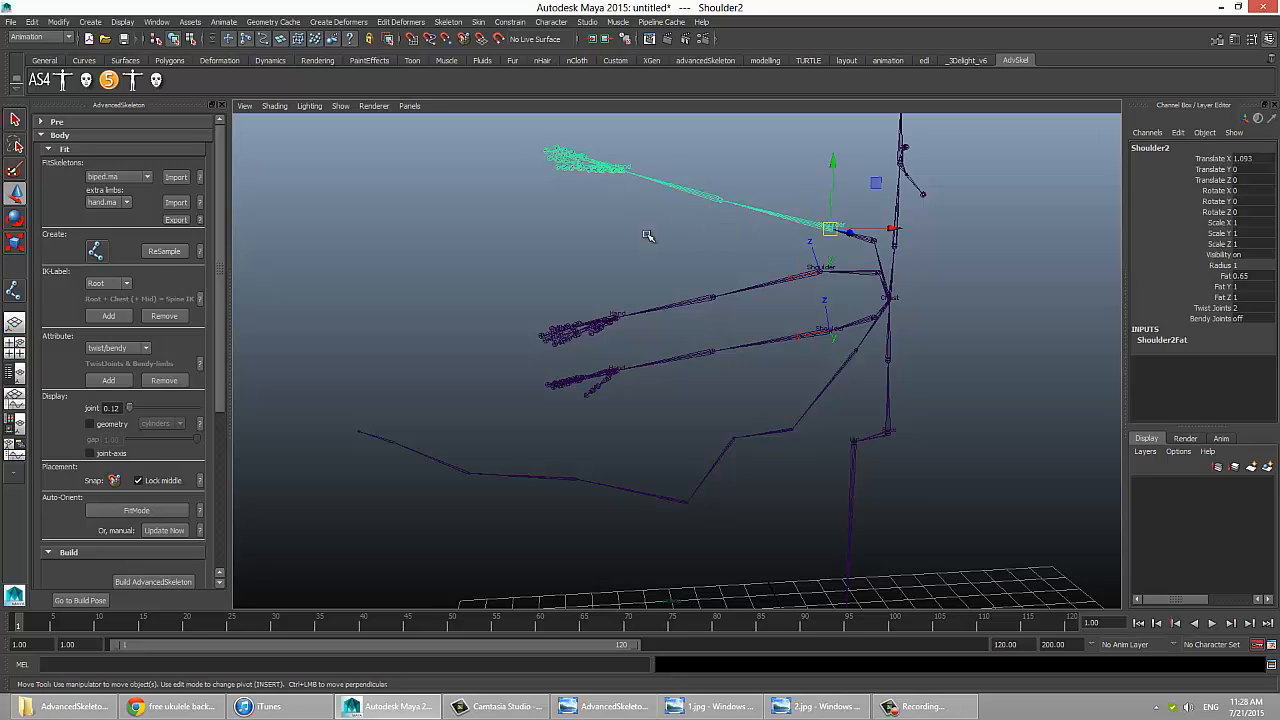
{"action": "left_click", "coordinate": [644, 244]}
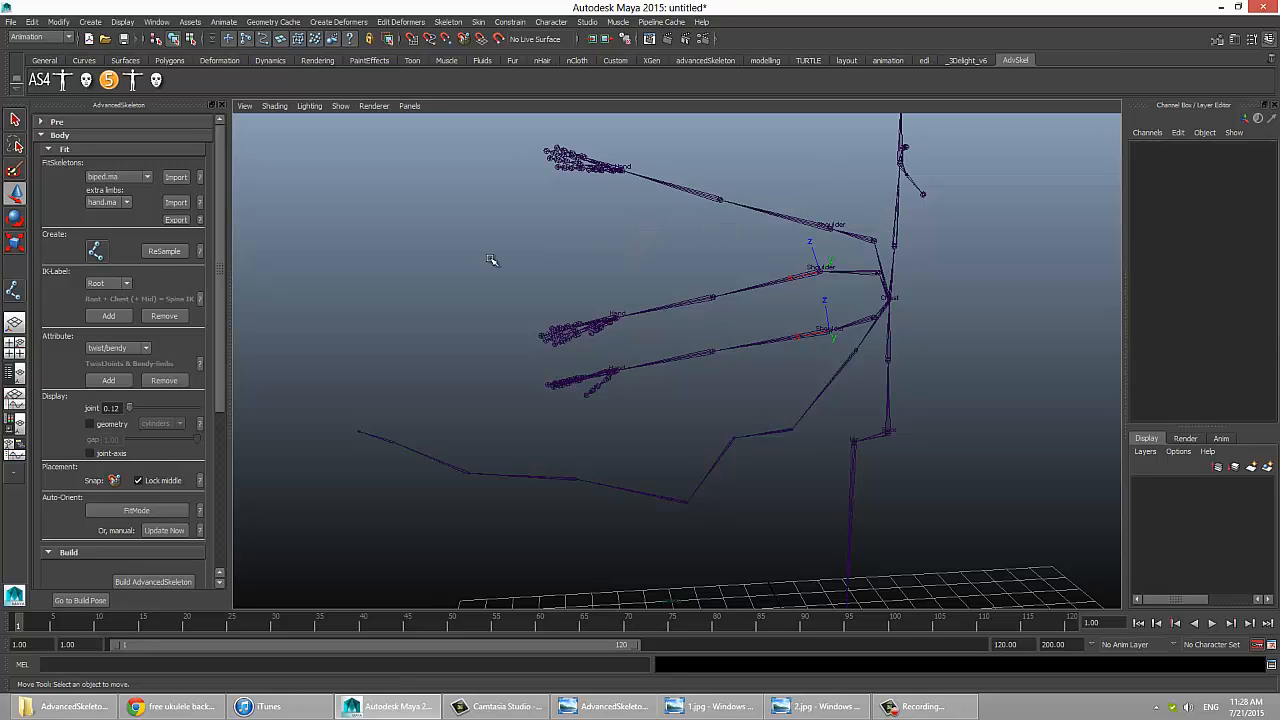
Step: Look through the IK-Label options and read the help on using labels to define the IK setup
{"action": "left_click", "coordinate": [100, 284]}
{"action": "left_click", "coordinate": [100, 286]}
{"action": "left_click", "coordinate": [200, 298]}
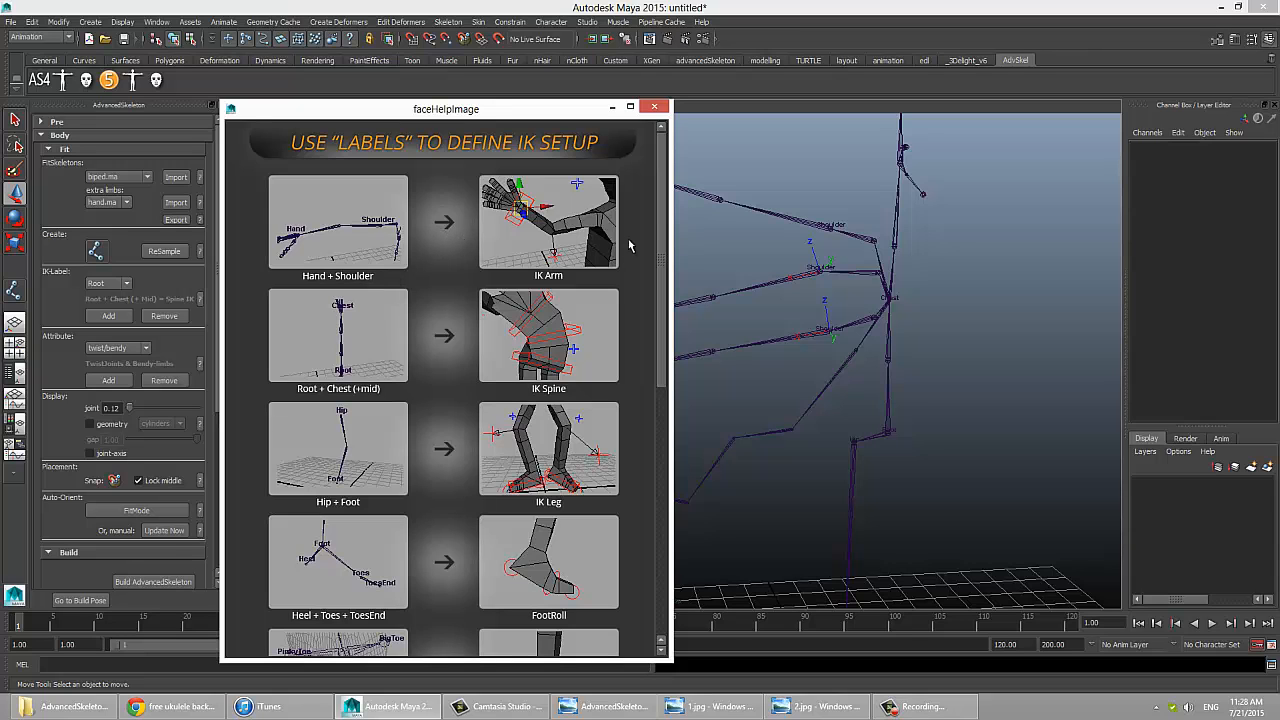
{"action": "left_click_drag", "start_coordinate": [659, 204], "coordinate": [658, 240]}
{"action": "left_click", "coordinate": [654, 107]}
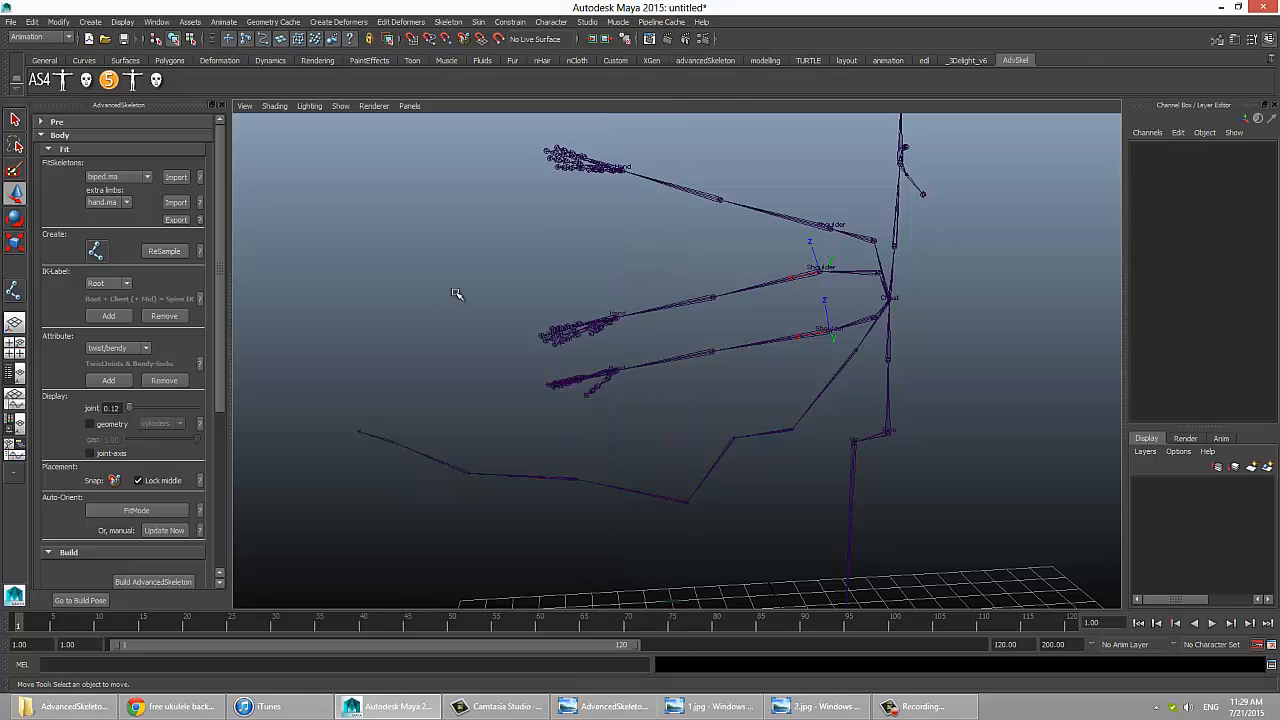
Step: Select the uppermost arm's shoulder joint, choose Chest as the IK-Label type without adding it, and clear the selection
{"action": "left_click", "coordinate": [829, 226]}
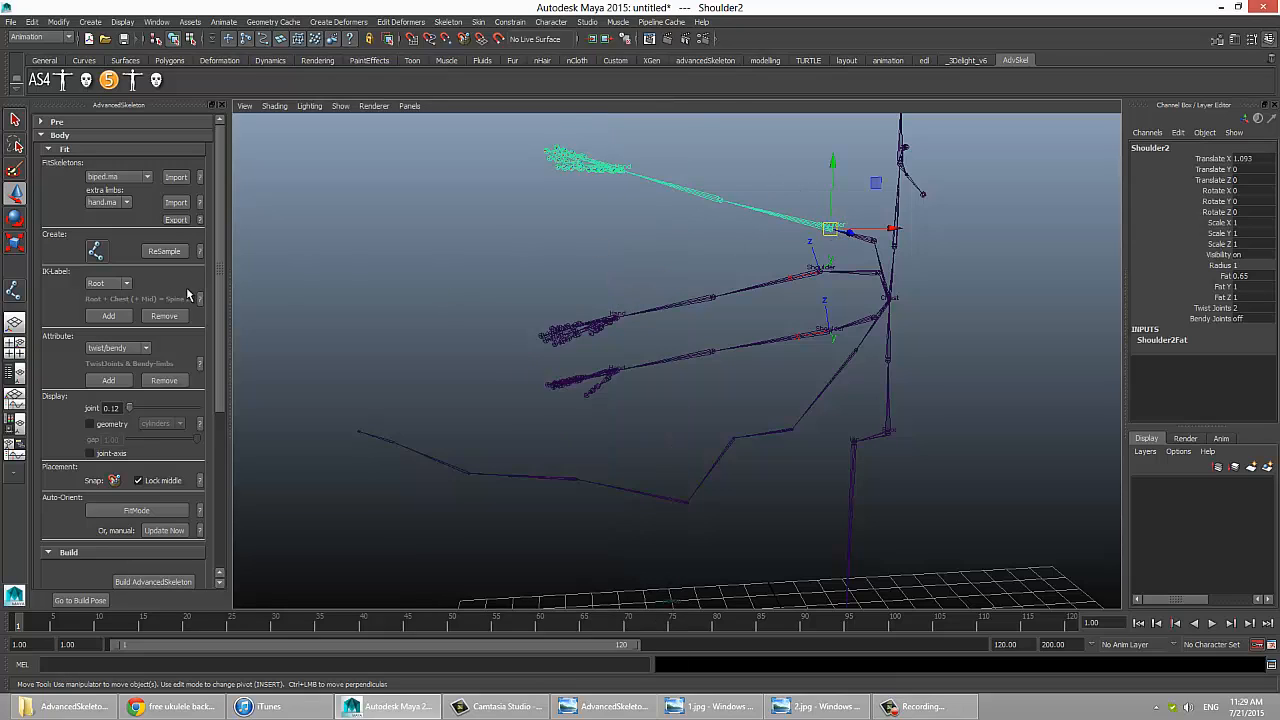
{"action": "left_click", "coordinate": [104, 286]}
{"action": "left_click", "coordinate": [97, 304]}
{"action": "left_click", "coordinate": [780, 252]}
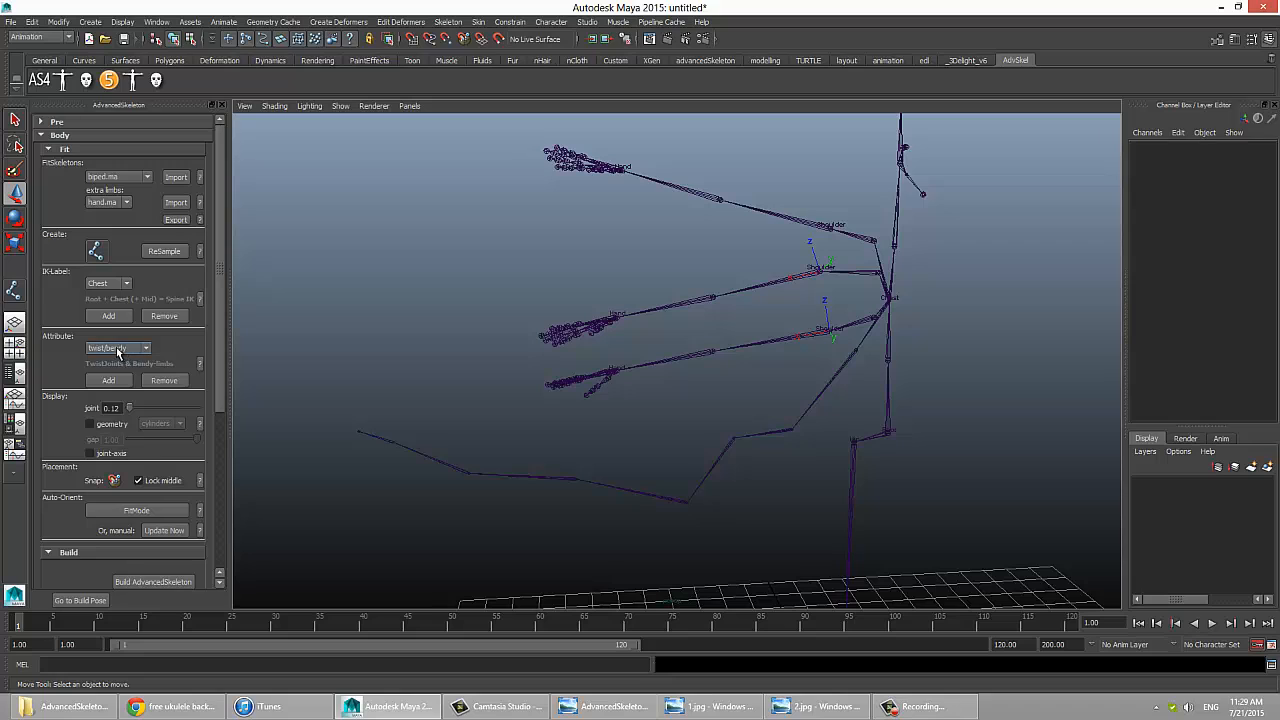
Step: Check the Twist Joints attribute of the uppermost arm's shoulder joint, and read the help on attributes for advanced setup
{"action": "left_click", "coordinate": [780, 214]}
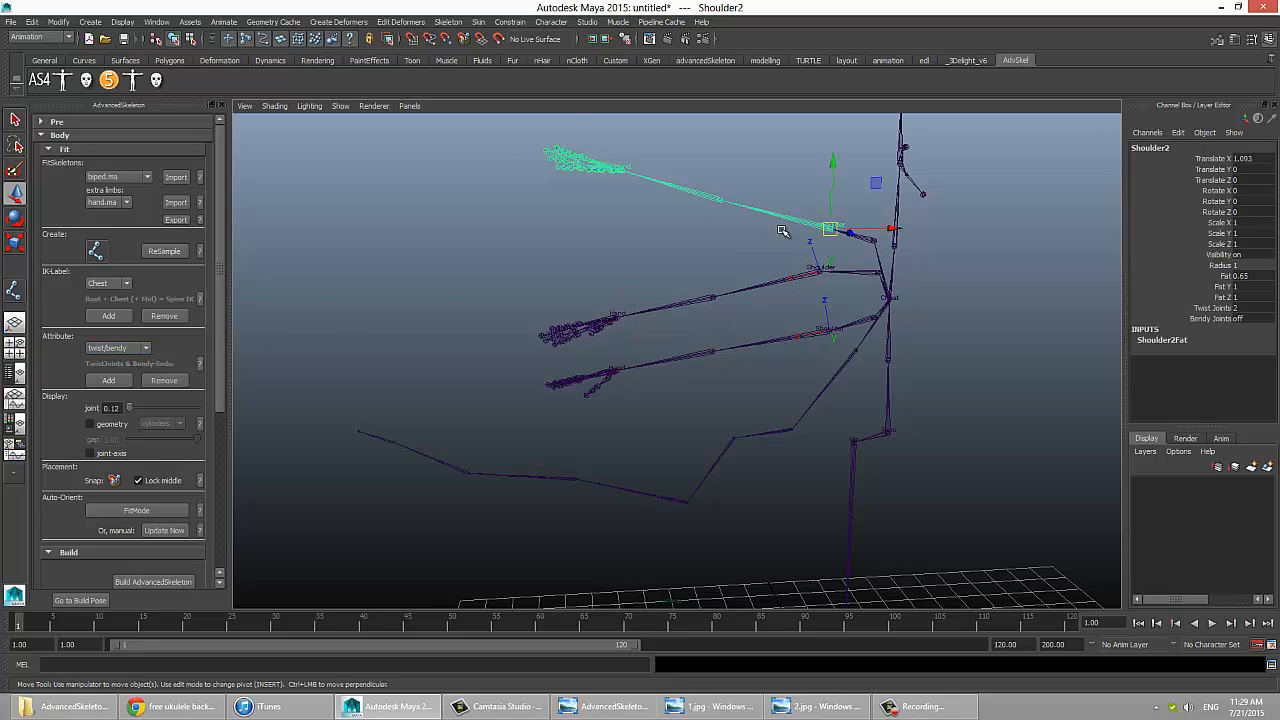
{"action": "left_click", "coordinate": [1214, 310]}
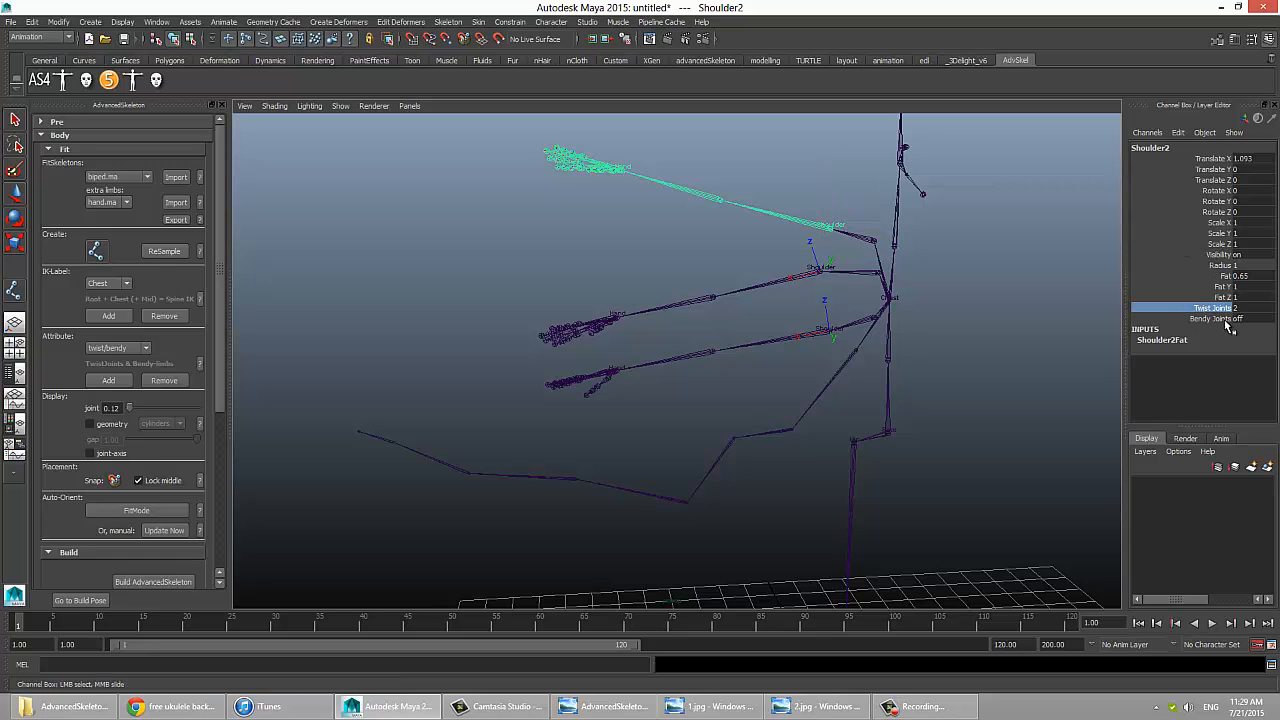
{"action": "left_click", "coordinate": [199, 363]}
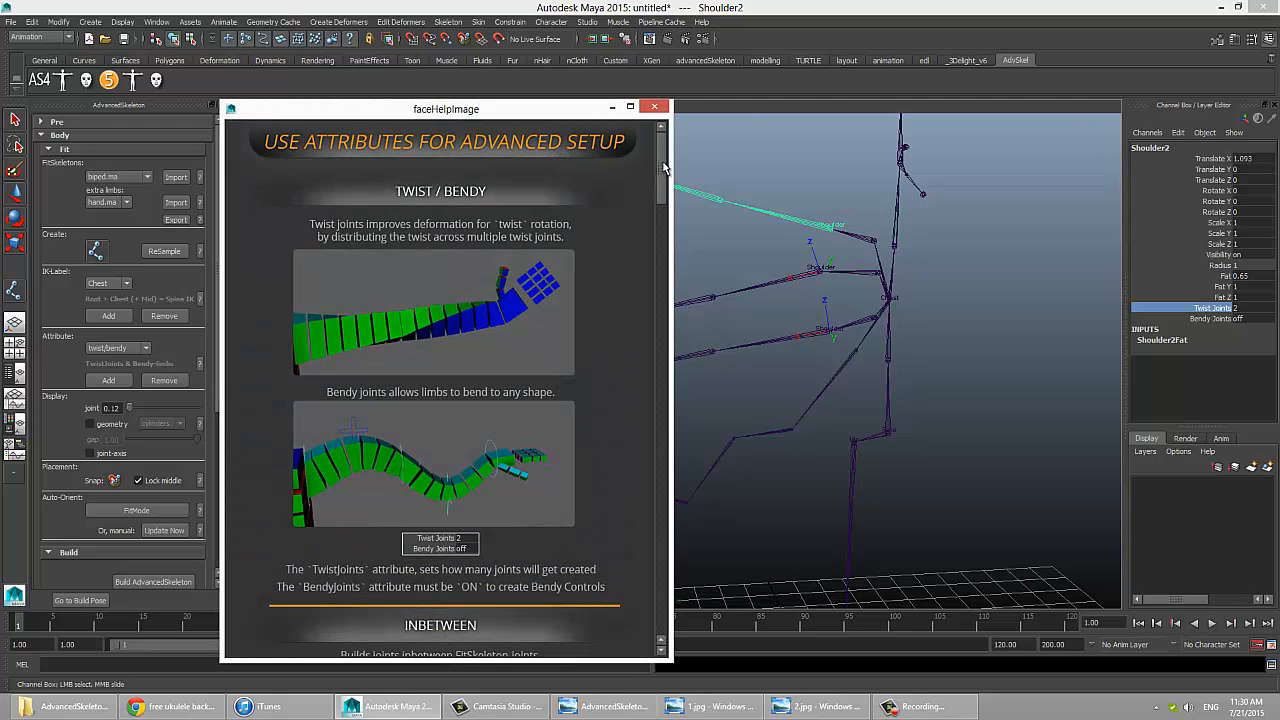
{"action": "left_click_drag", "start_coordinate": [662, 172], "coordinate": [668, 284]}
{"action": "left_click_drag", "start_coordinate": [668, 284], "coordinate": [666, 180]}
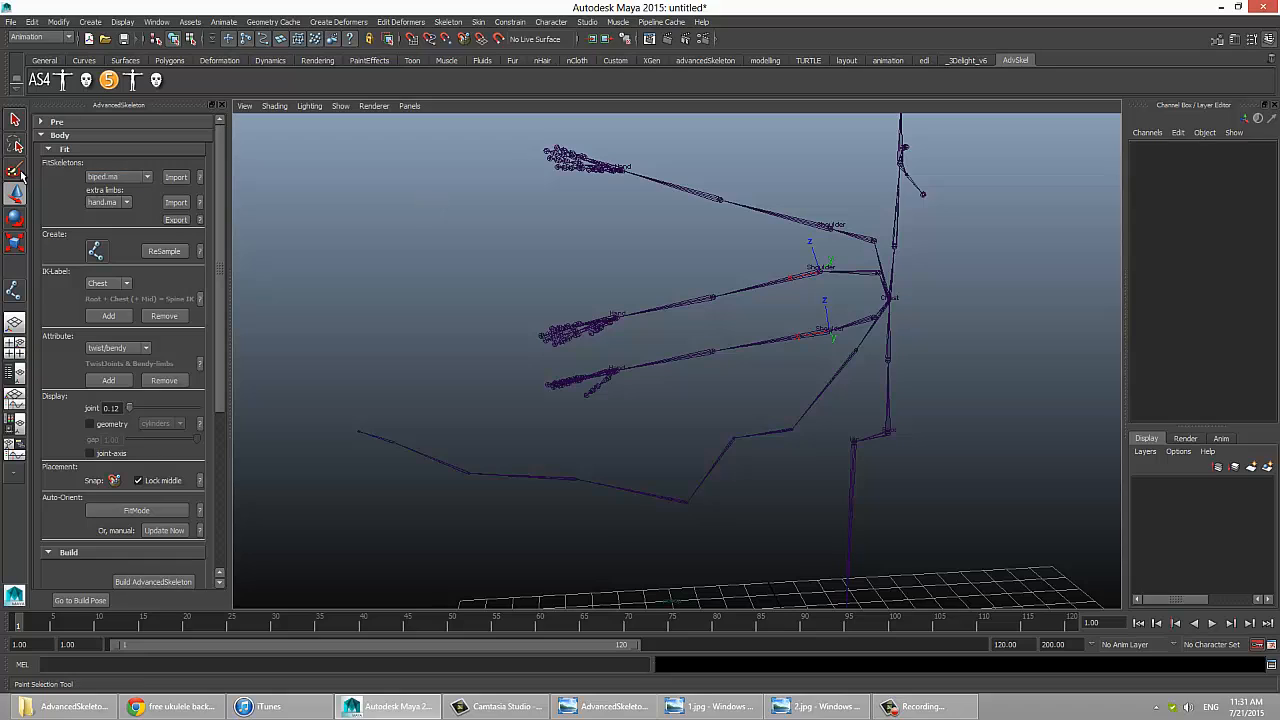
Step: Import the tail.ma extra limb, shift it slightly away from the root joint, and clear the selection
{"action": "left_click", "coordinate": [121, 203]}
{"action": "left_click", "coordinate": [121, 201]}
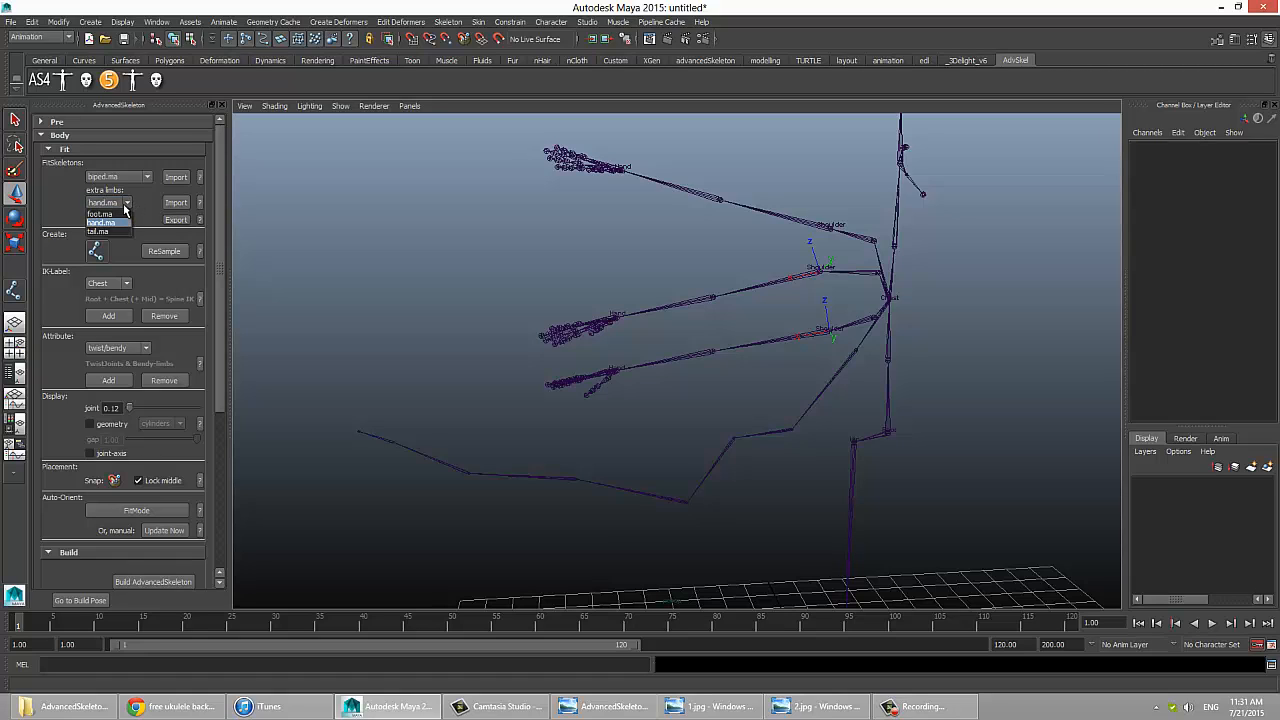
{"action": "left_click", "coordinate": [148, 217]}
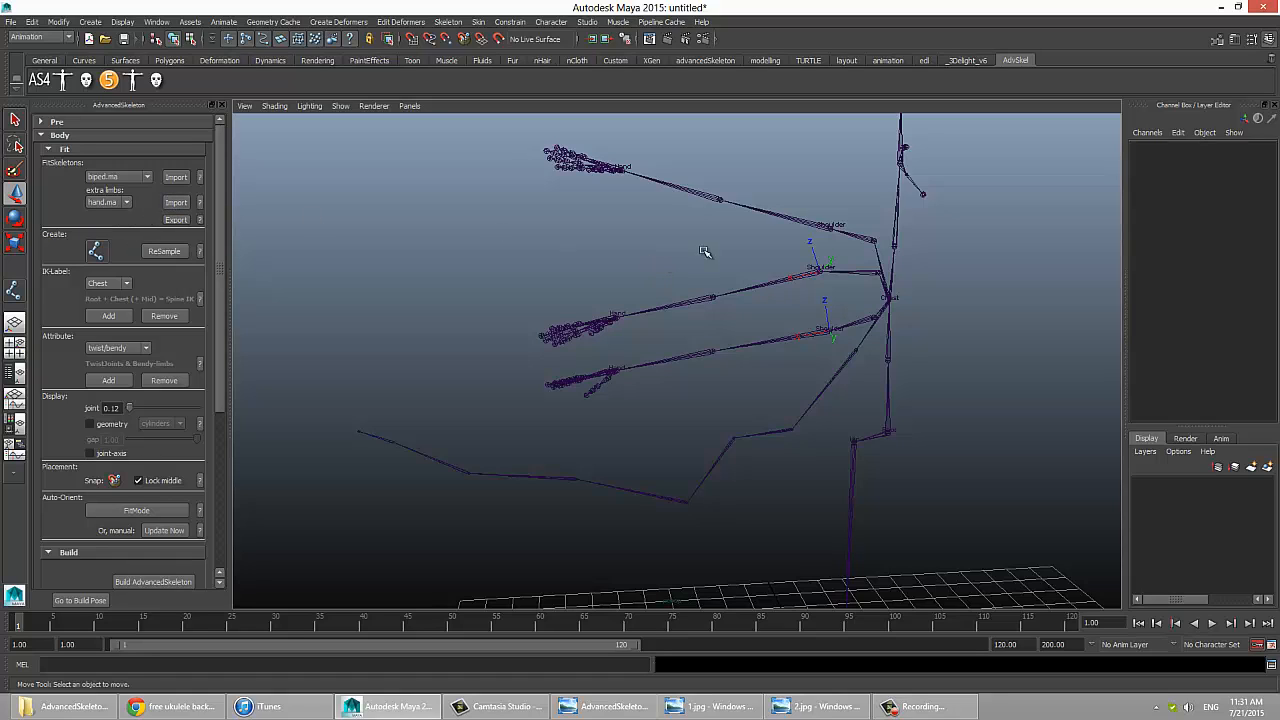
{"action": "left_click", "coordinate": [121, 202]}
{"action": "left_click", "coordinate": [108, 232]}
{"action": "left_click", "coordinate": [177, 203]}
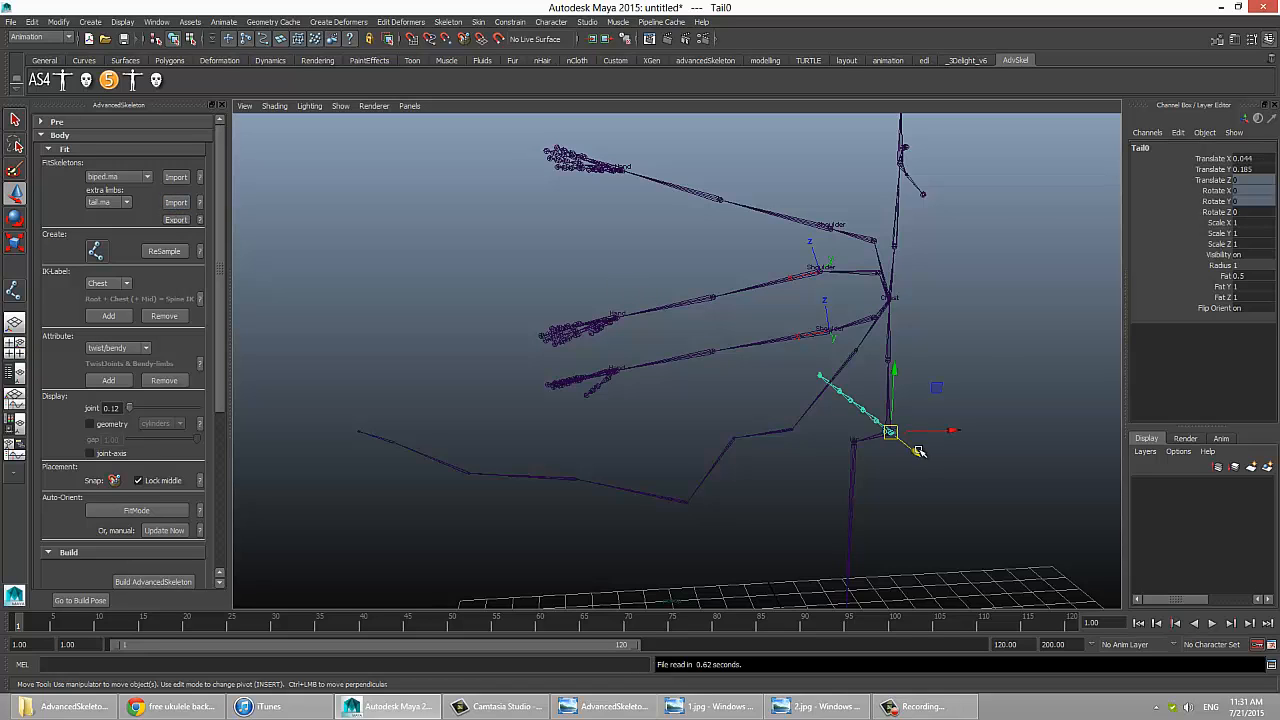
{"action": "left_click", "coordinate": [824, 443]}
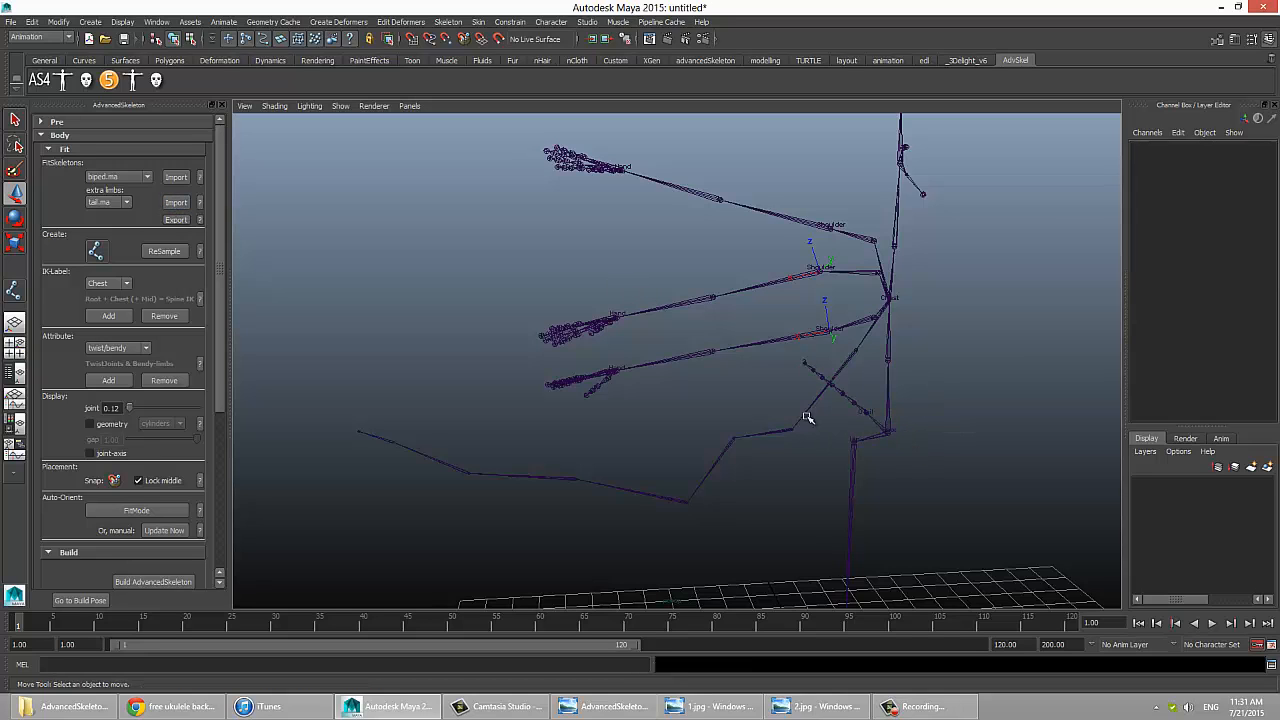
Step: Import the foot.ma extra limb, replacing the existing ankle, and clear the selection
{"action": "left_click", "coordinate": [110, 202]}
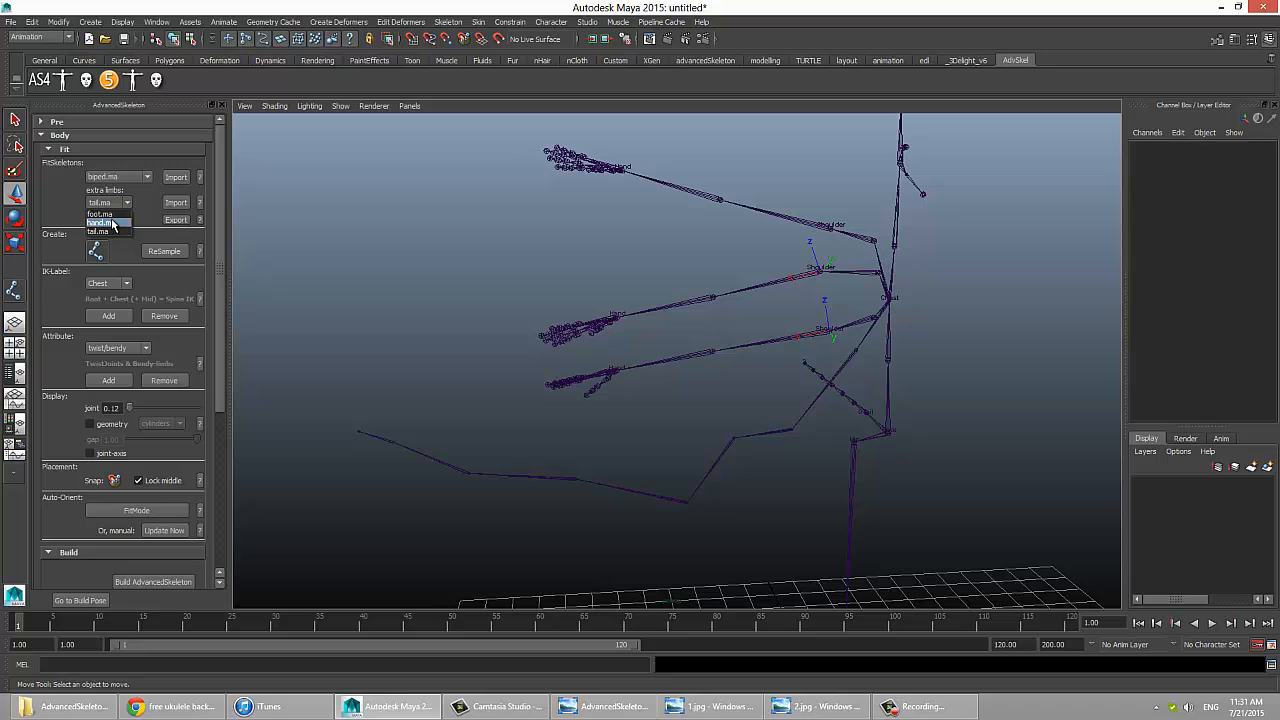
{"action": "left_click", "coordinate": [100, 214]}
{"action": "left_click", "coordinate": [176, 202]}
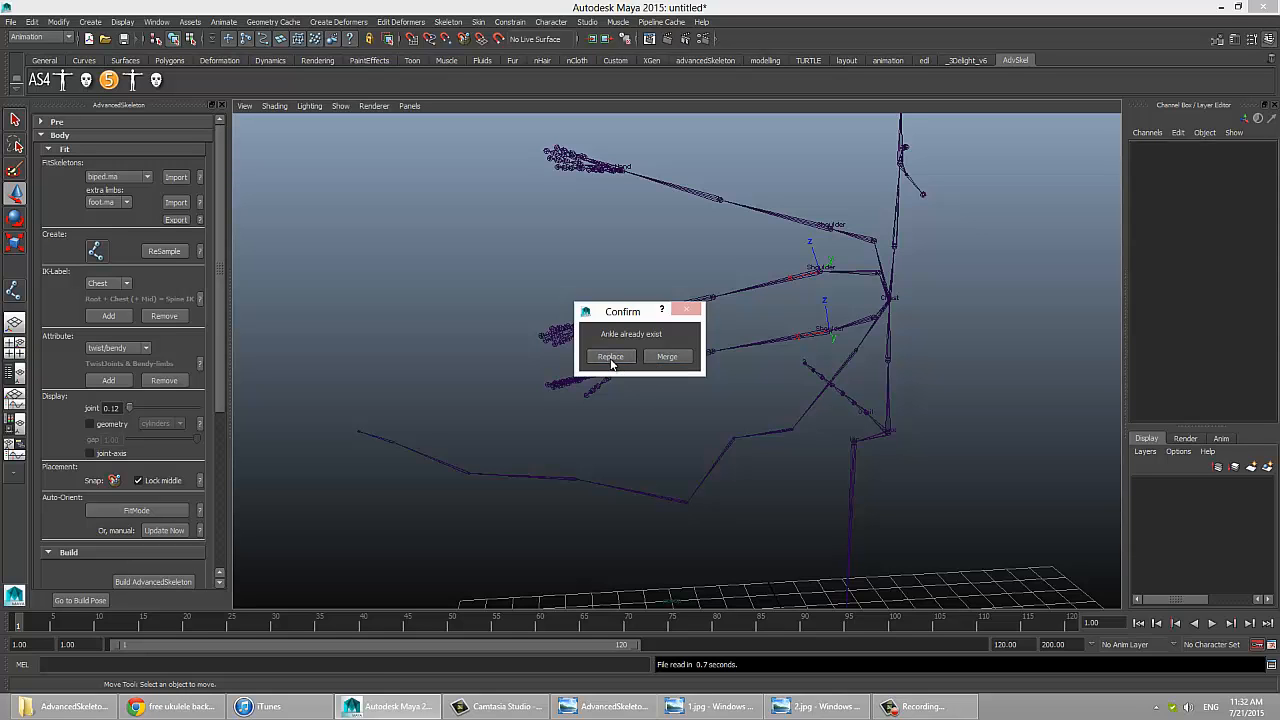
{"action": "left_click", "coordinate": [610, 357]}
{"action": "middle_click_drag", "start_coordinate": [812, 455], "coordinate": [738, 185], "text": "alt"}
{"action": "left_click_drag", "start_coordinate": [708, 440], "coordinate": [723, 480], "text": "alt"}
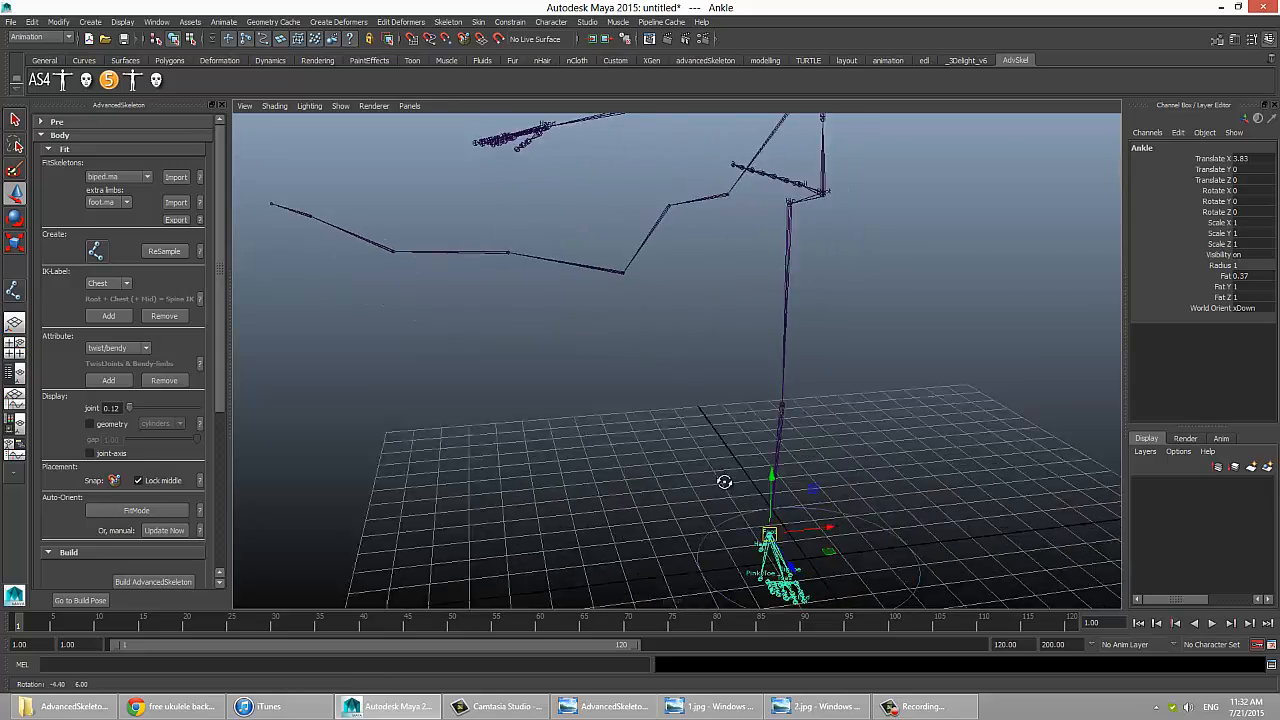
{"action": "right_click_drag", "start_coordinate": [730, 482], "coordinate": [923, 534], "text": "alt"}
{"action": "middle_click_drag", "start_coordinate": [885, 494], "coordinate": [765, 184], "text": "alt"}
{"action": "left_click_drag", "start_coordinate": [764, 183], "coordinate": [766, 391], "text": "alt"}
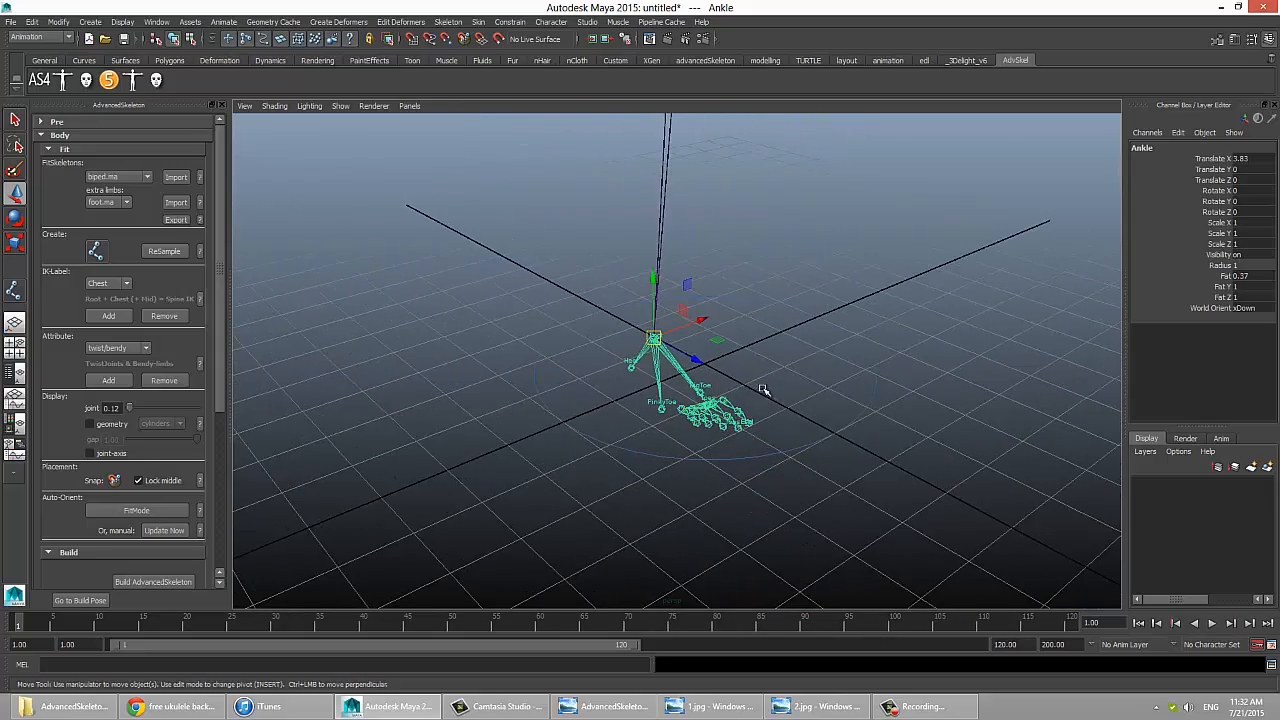
{"action": "left_click", "coordinate": [758, 392]}
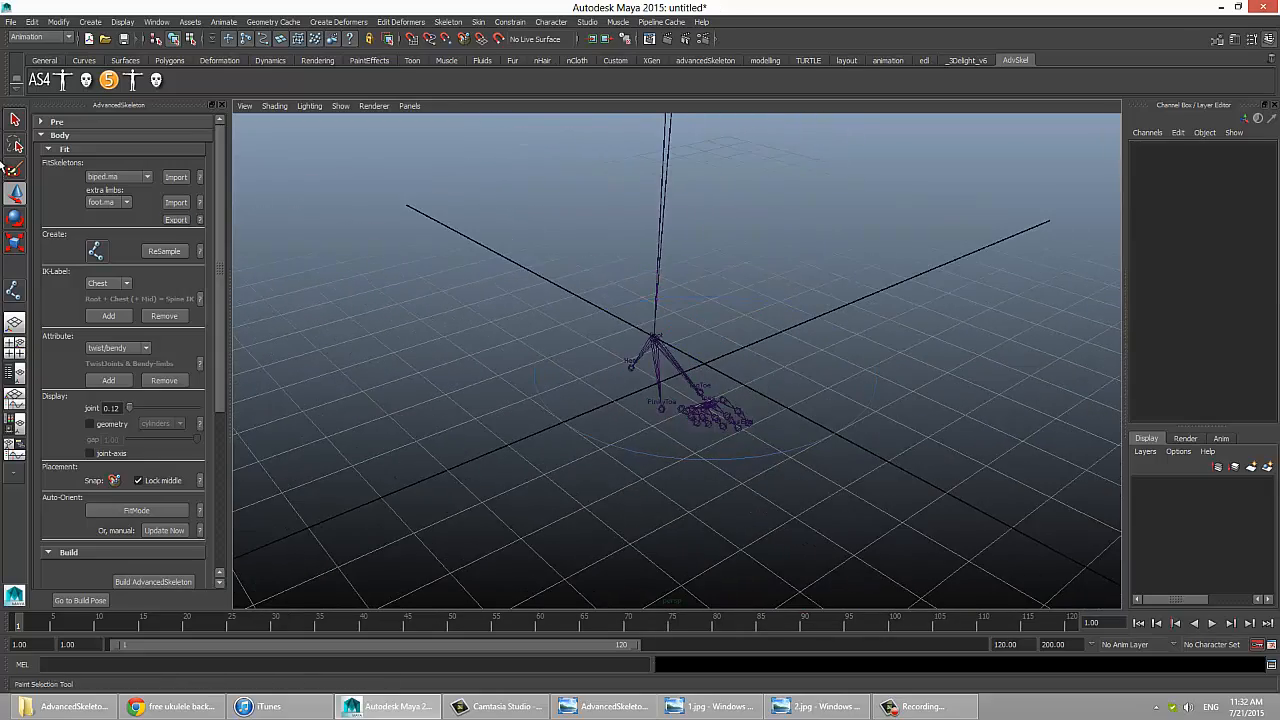
Step: Inspect the imported foot's big toe joint and look over the whole fit skeleton
{"action": "key", "text": "q"}
{"action": "left_click", "coordinate": [727, 408]}
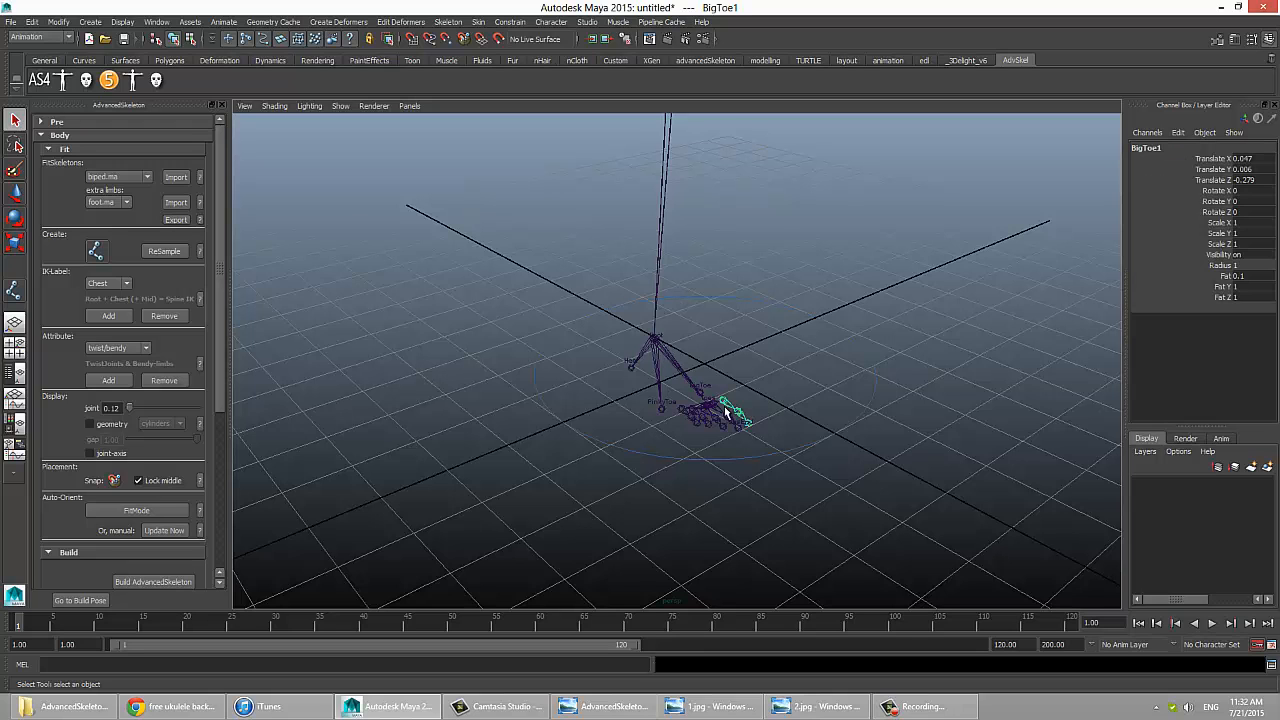
{"action": "scroll", "coordinate": [766, 328], "scroll_direction": "down", "scroll_amount": 2}
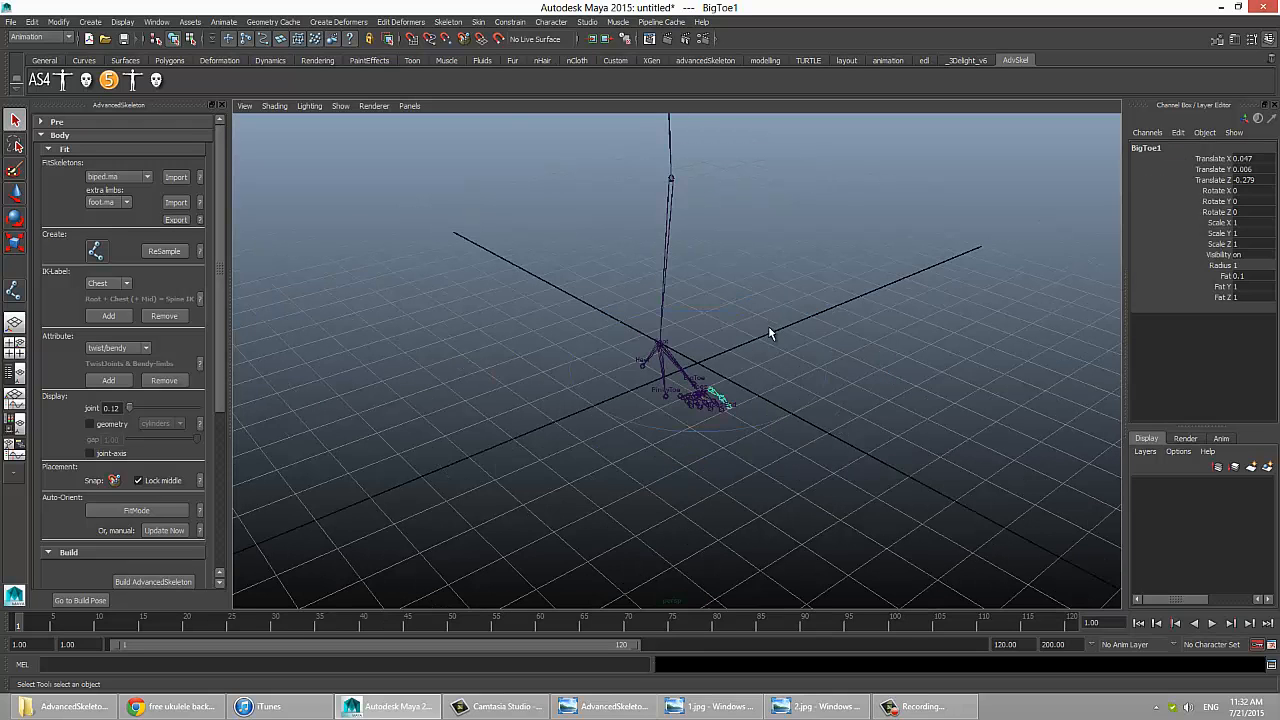
{"action": "left_click", "coordinate": [730, 197]}
{"action": "middle_click_drag", "start_coordinate": [728, 195], "coordinate": [750, 430], "text": "alt"}
{"action": "scroll", "coordinate": [690, 352], "scroll_direction": "down", "scroll_amount": 1}
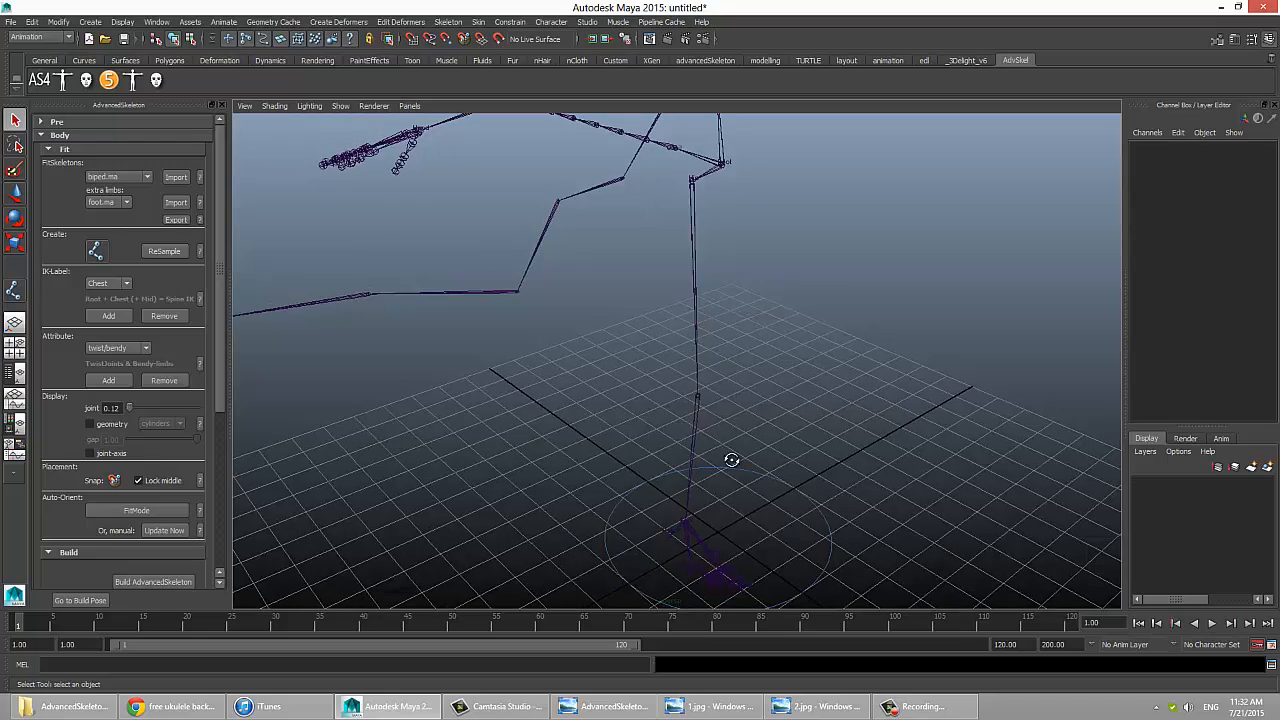
{"action": "right_click_drag", "start_coordinate": [731, 457], "coordinate": [630, 446], "text": "alt"}
{"action": "right_click_drag", "start_coordinate": [708, 522], "coordinate": [702, 390], "text": "alt"}
{"action": "middle_click_drag", "start_coordinate": [704, 387], "coordinate": [704, 400], "text": "alt"}
{"action": "left_click_drag", "start_coordinate": [704, 400], "coordinate": [587, 392], "text": "alt"}
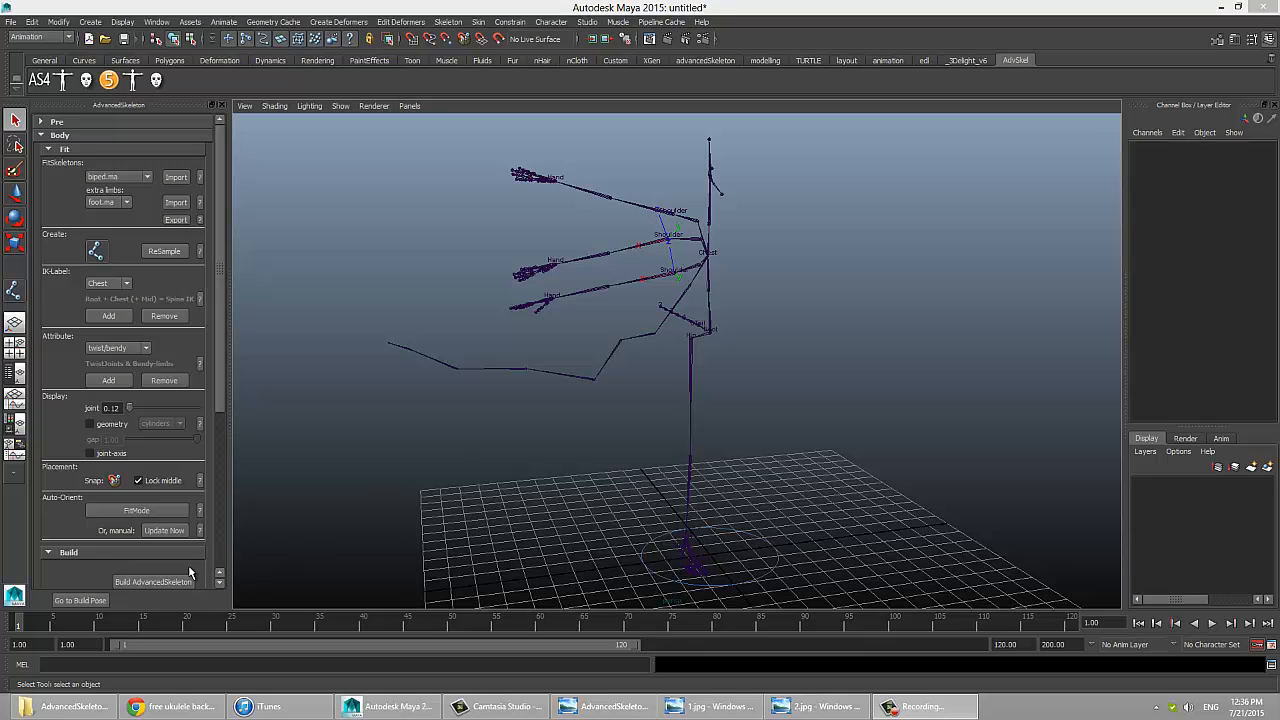
Step: Build AdvancedSkeleton from the fit skeleton and create PolyBoxes geometry on the rig
{"action": "left_click", "coordinate": [185, 579]}
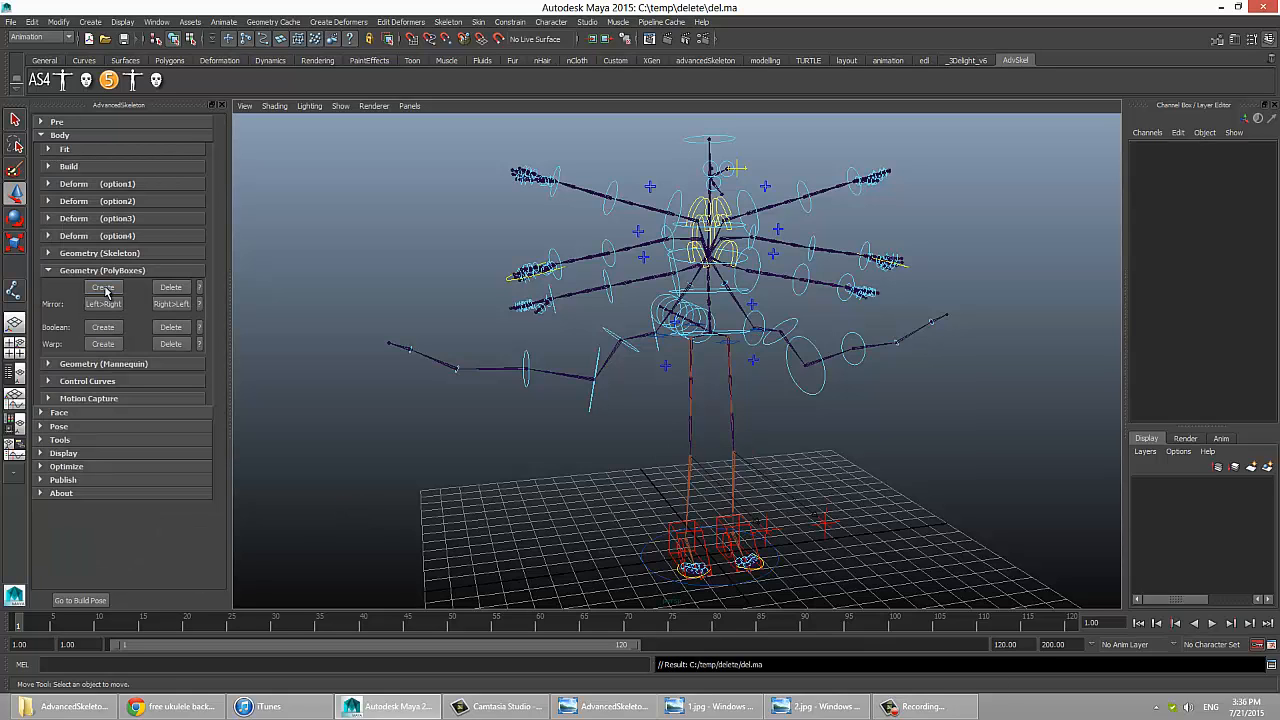
{"action": "left_click", "coordinate": [104, 289]}
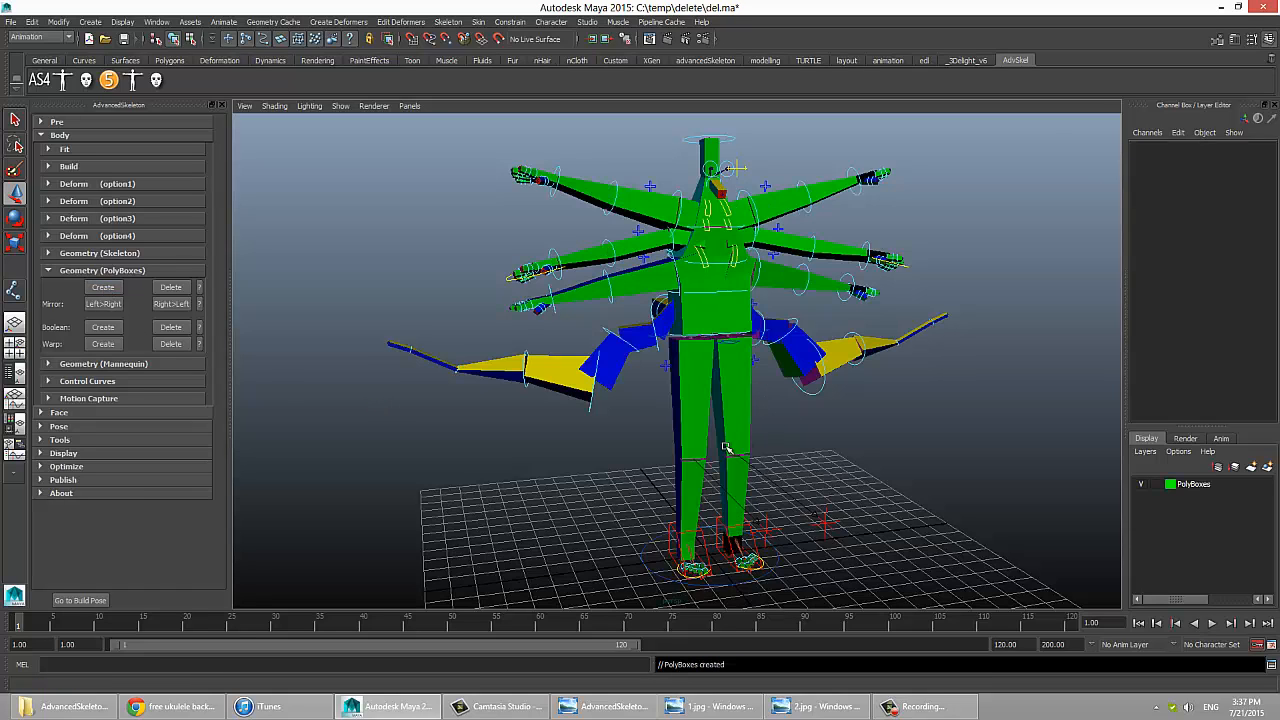
{"action": "left_click_drag", "start_coordinate": [757, 418], "coordinate": [669, 428], "text": "alt"}
{"action": "right_click_drag", "start_coordinate": [669, 428], "coordinate": [856, 448], "text": "alt"}
{"action": "middle_click_drag", "start_coordinate": [706, 354], "coordinate": [725, 565], "text": "alt"}
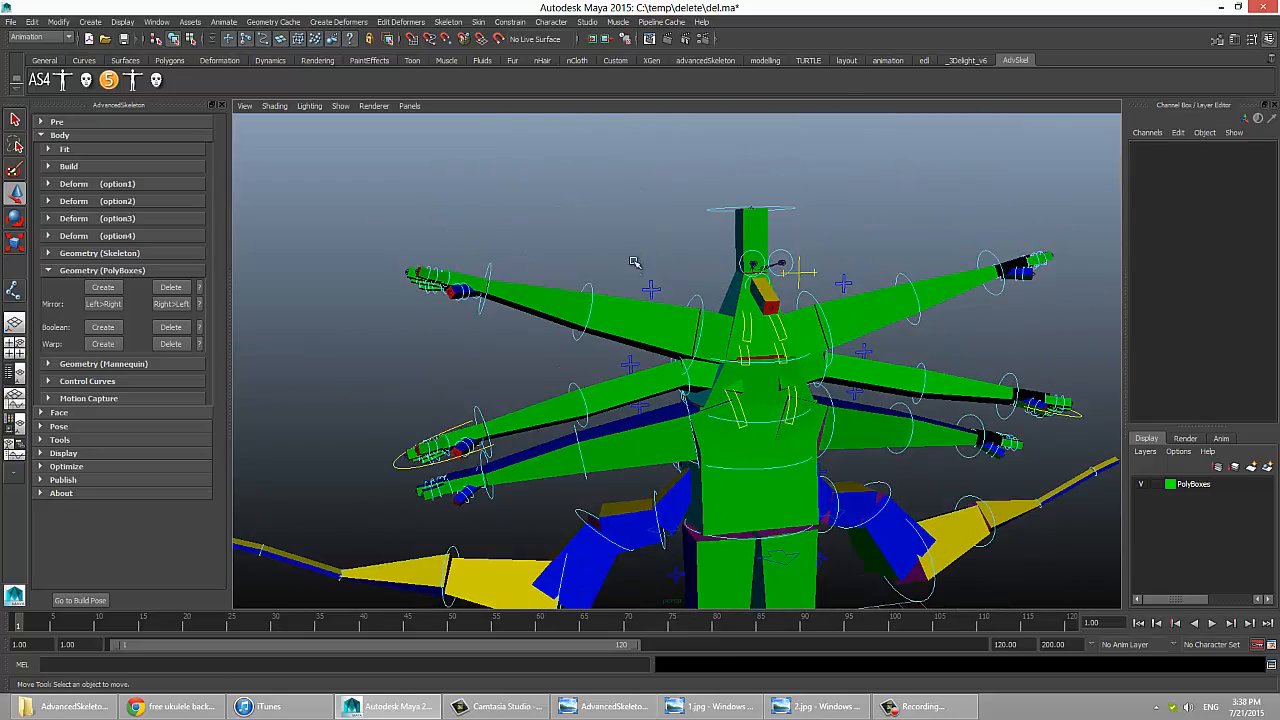
Step: Switch the character's uppermost right arm to IK, and pose it by moving its hand and pole vector controls
{"action": "left_click_drag", "start_coordinate": [638, 264], "coordinate": [664, 291]}
{"action": "left_click", "coordinate": [1210, 159]}
{"action": "middle_click_drag", "start_coordinate": [560, 255], "coordinate": [700, 255]}
{"action": "left_click", "coordinate": [514, 262]}
{"action": "left_click_drag", "start_coordinate": [486, 293], "coordinate": [610, 356]}
{"action": "key", "text": "e"}
{"action": "key", "text": "w"}
{"action": "left_click_drag", "start_coordinate": [595, 309], "coordinate": [517, 280]}
{"action": "left_click", "coordinate": [547, 331]}
{"action": "left_click_drag", "start_coordinate": [547, 331], "coordinate": [529, 433]}
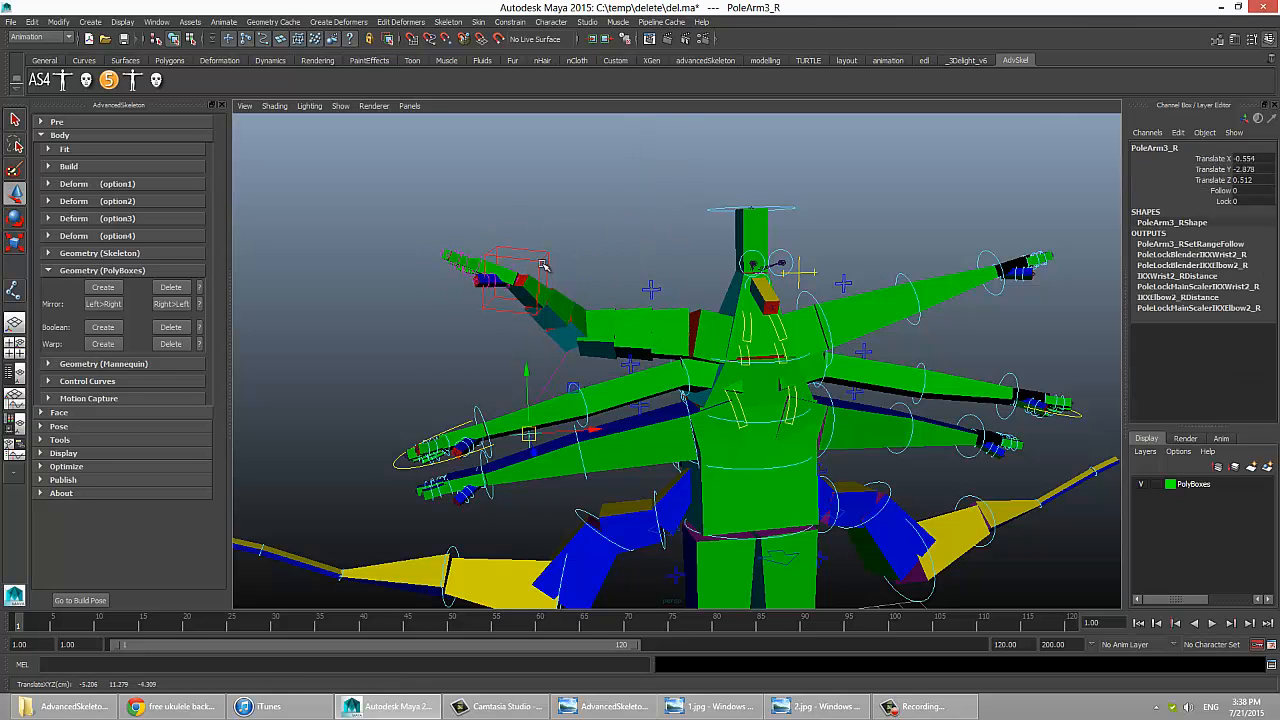
Step: Rotate the uppermost right arm's IK hand control and reposition its elbow pole vector
{"action": "left_click", "coordinate": [543, 265]}
{"action": "key", "text": "e"}
{"action": "left_click_drag", "start_coordinate": [517, 280], "coordinate": [608, 228]}
{"action": "left_click", "coordinate": [537, 436]}
{"action": "key", "text": "w"}
{"action": "left_click_drag", "start_coordinate": [529, 433], "coordinate": [547, 304]}
Step: Set the Lock of the uppermost right arm's pole vector to 10, and move the pole vector
{"action": "left_click", "coordinate": [1224, 201]}
{"action": "middle_click_drag", "start_coordinate": [420, 322], "coordinate": [517, 323]}
{"action": "left_click_drag", "start_coordinate": [547, 304], "coordinate": [566, 294]}
{"action": "mouse_move", "coordinate": [520, 340]}
{"action": "left_mouse_down", "text": "alt"}
{"action": "mouse_move", "coordinate": [760, 340]}
{"action": "mouse_move", "coordinate": [520, 340]}
{"action": "left_mouse_up", "text": "alt"}
{"action": "left_click_drag", "start_coordinate": [640, 280], "coordinate": [622, 262]}
{"action": "left_click_drag", "start_coordinate": [640, 330], "coordinate": [602, 257], "text": "alt"}
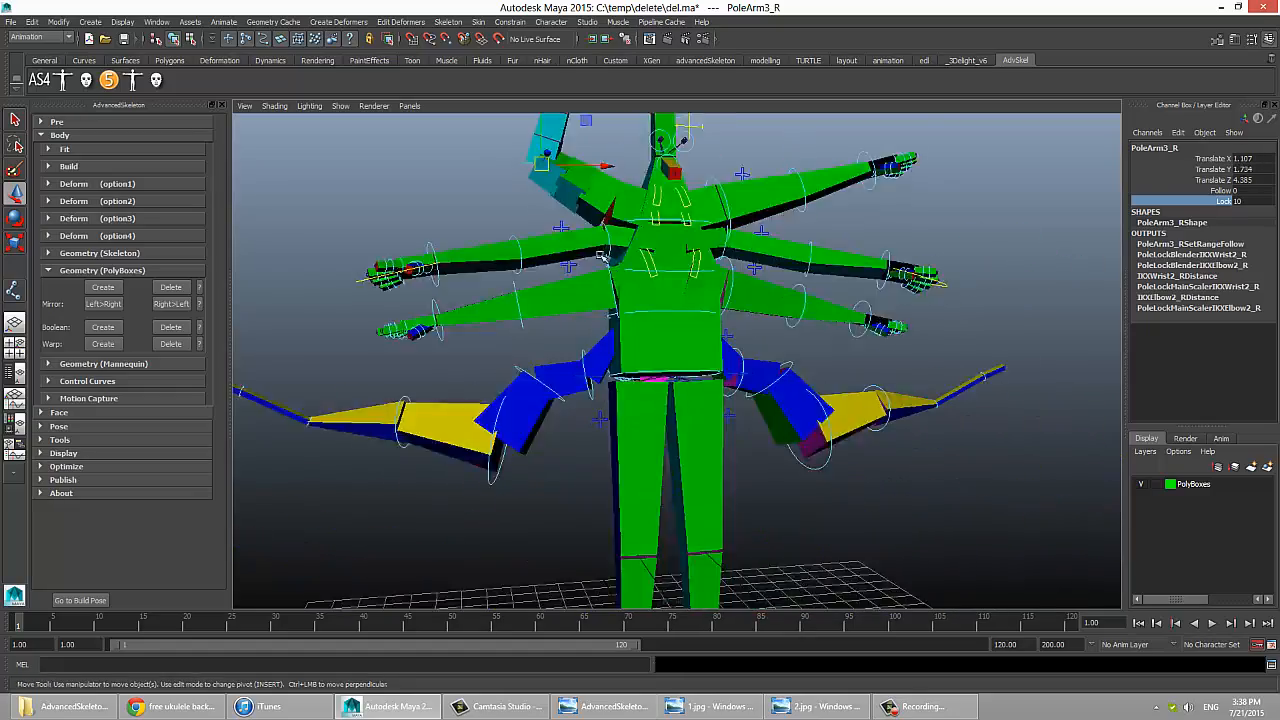
Step: Try rotating a control on the chest, and undo the rotation
{"action": "right_click_drag", "start_coordinate": [602, 257], "coordinate": [490, 257], "text": "alt"}
{"action": "left_click", "coordinate": [690, 195]}
{"action": "right_click_drag", "start_coordinate": [620, 330], "coordinate": [749, 360], "text": "alt"}
{"action": "middle_click_drag", "start_coordinate": [749, 360], "coordinate": [796, 508], "text": "alt"}
{"action": "key", "text": "e"}
{"action": "left_click_drag", "start_coordinate": [690, 235], "coordinate": [663, 260]}
{"action": "key", "text": "ctrl+z"}
{"action": "key", "text": "ctrl+z"}
{"action": "middle_click_drag", "start_coordinate": [651, 266], "coordinate": [712, 52], "text": "alt"}
Step: Bend the extra limb below the character's right arms by rotating its FK controls
{"action": "left_click", "coordinate": [608, 440]}
{"action": "left_click_drag", "start_coordinate": [614, 443], "coordinate": [624, 402]}
{"action": "left_click", "coordinate": [492, 478]}
{"action": "left_click_drag", "start_coordinate": [498, 456], "coordinate": [522, 508]}
{"action": "left_click", "coordinate": [600, 535]}
{"action": "middle_click_drag", "start_coordinate": [610, 535], "coordinate": [604, 338], "text": "alt"}
Step: Pose the character's right leg by rotating and moving its IK leg control
{"action": "left_click", "coordinate": [691, 492]}
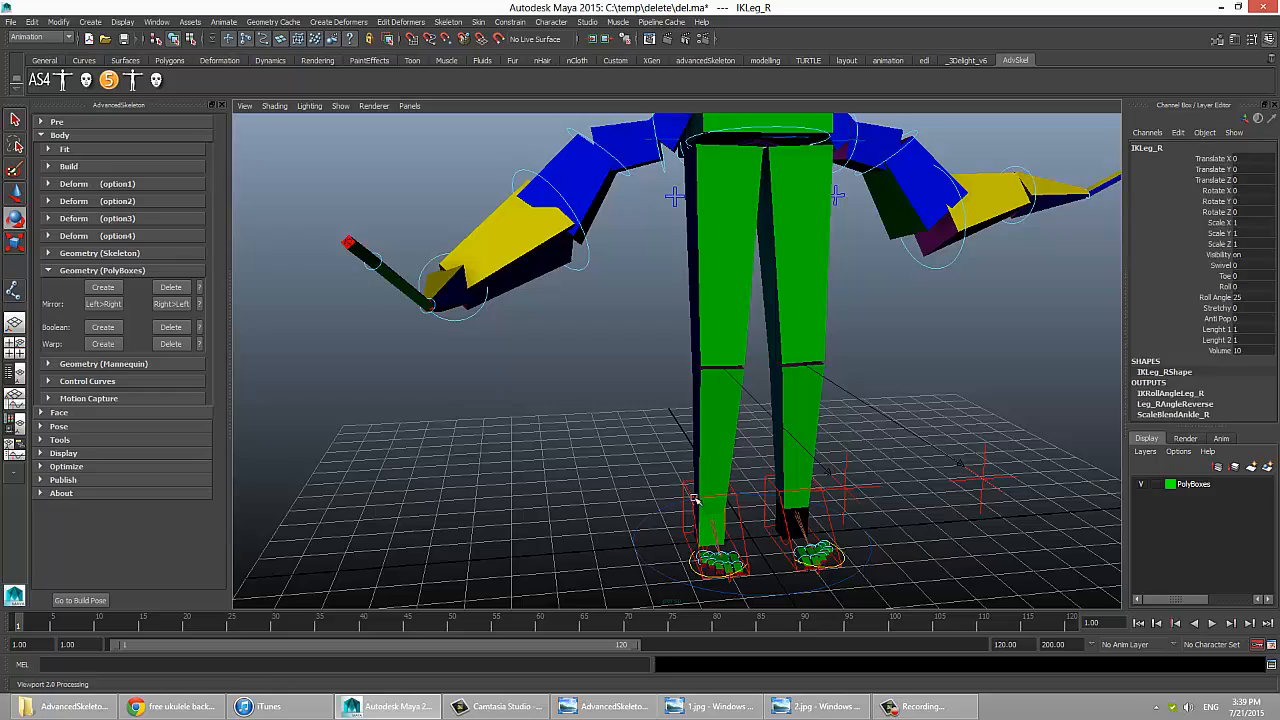
{"action": "left_click_drag", "start_coordinate": [700, 508], "coordinate": [728, 516]}
{"action": "key", "text": "w"}
{"action": "left_click_drag", "start_coordinate": [648, 500], "coordinate": [840, 490], "text": "alt"}
{"action": "left_click_drag", "start_coordinate": [790, 500], "coordinate": [850, 420]}
{"action": "left_click_drag", "start_coordinate": [880, 440], "coordinate": [696, 448], "text": "alt"}
{"action": "left_click", "coordinate": [850, 365]}
Step: Try rotating the FK root control about 23° in Y, undo it, and clear the selection
{"action": "middle_click_drag", "start_coordinate": [760, 190], "coordinate": [763, 297], "text": "alt"}
{"action": "right_click_drag", "start_coordinate": [763, 297], "coordinate": [817, 394], "text": "alt"}
{"action": "left_click", "coordinate": [817, 394]}
{"action": "key", "text": "e"}
{"action": "left_click_drag", "start_coordinate": [757, 335], "coordinate": [771, 350]}
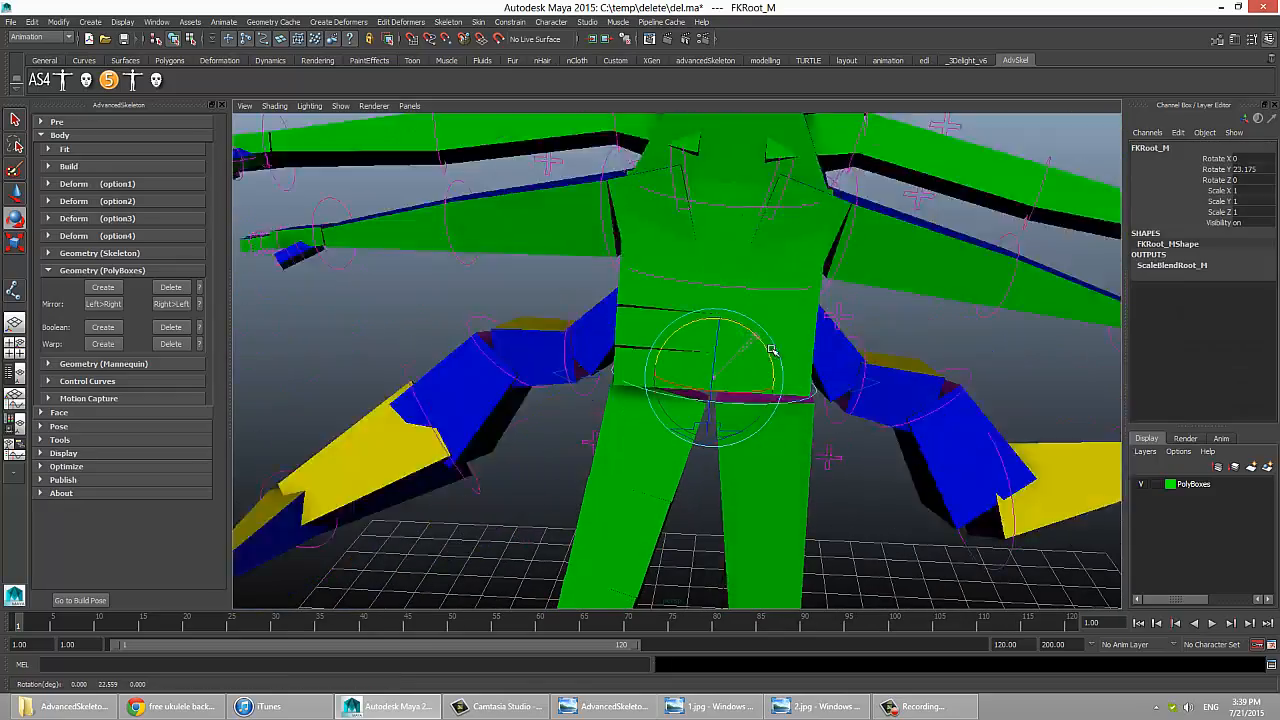
{"action": "key", "text": "ctrl+z"}
{"action": "left_click", "coordinate": [854, 338]}
{"action": "middle_click_drag", "start_coordinate": [854, 340], "coordinate": [837, 384], "text": "alt"}
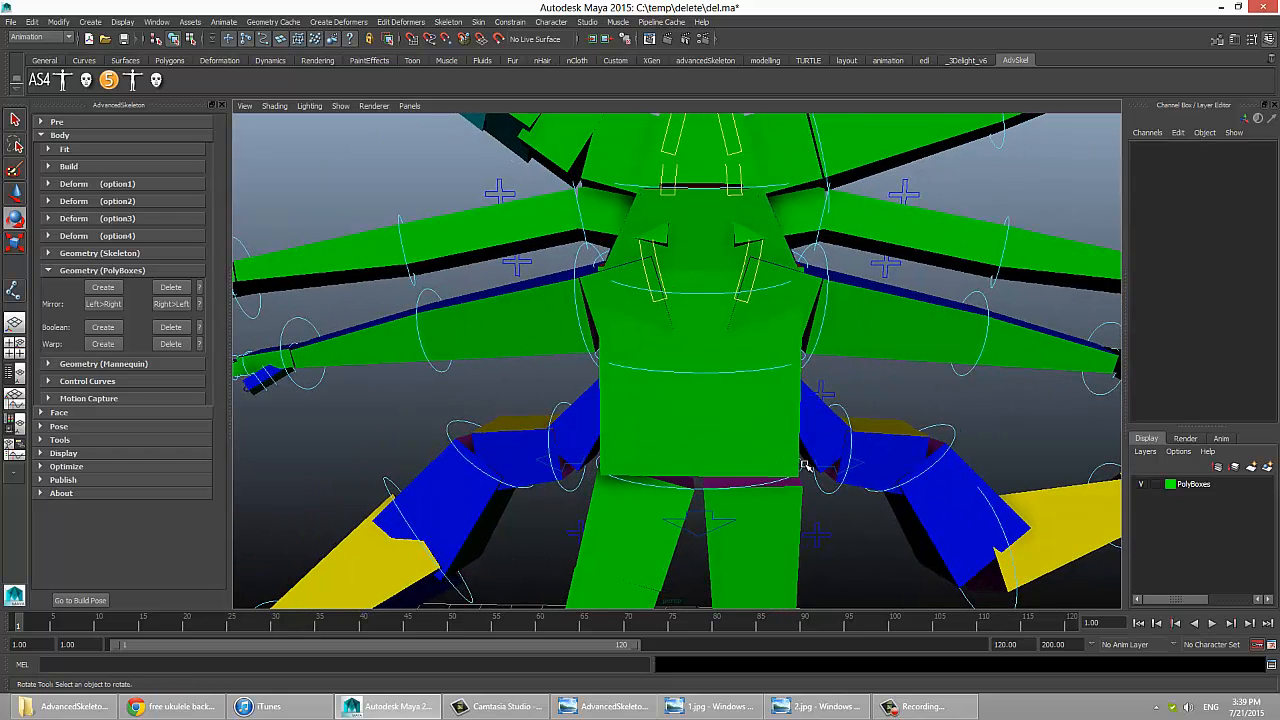
Step: Choose inbetween as the attribute type in the fit options
{"action": "left_click", "coordinate": [88, 151]}
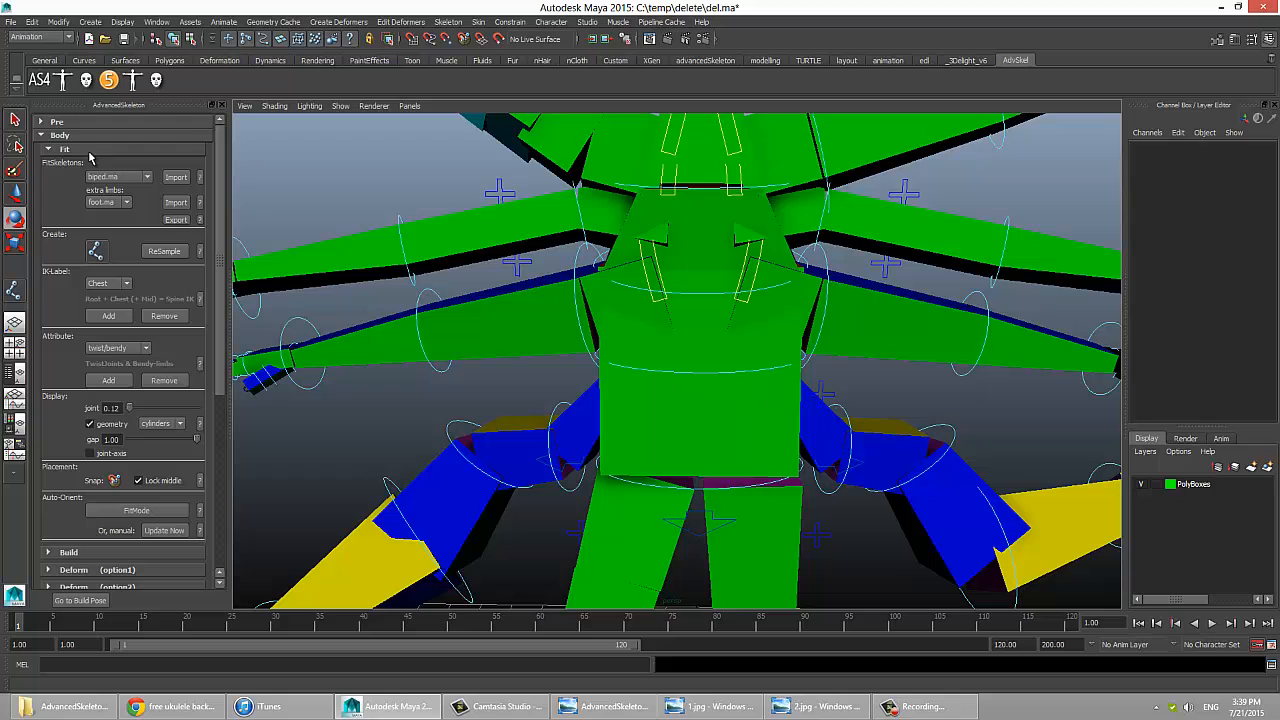
{"action": "left_click", "coordinate": [116, 348]}
{"action": "left_click", "coordinate": [107, 374]}
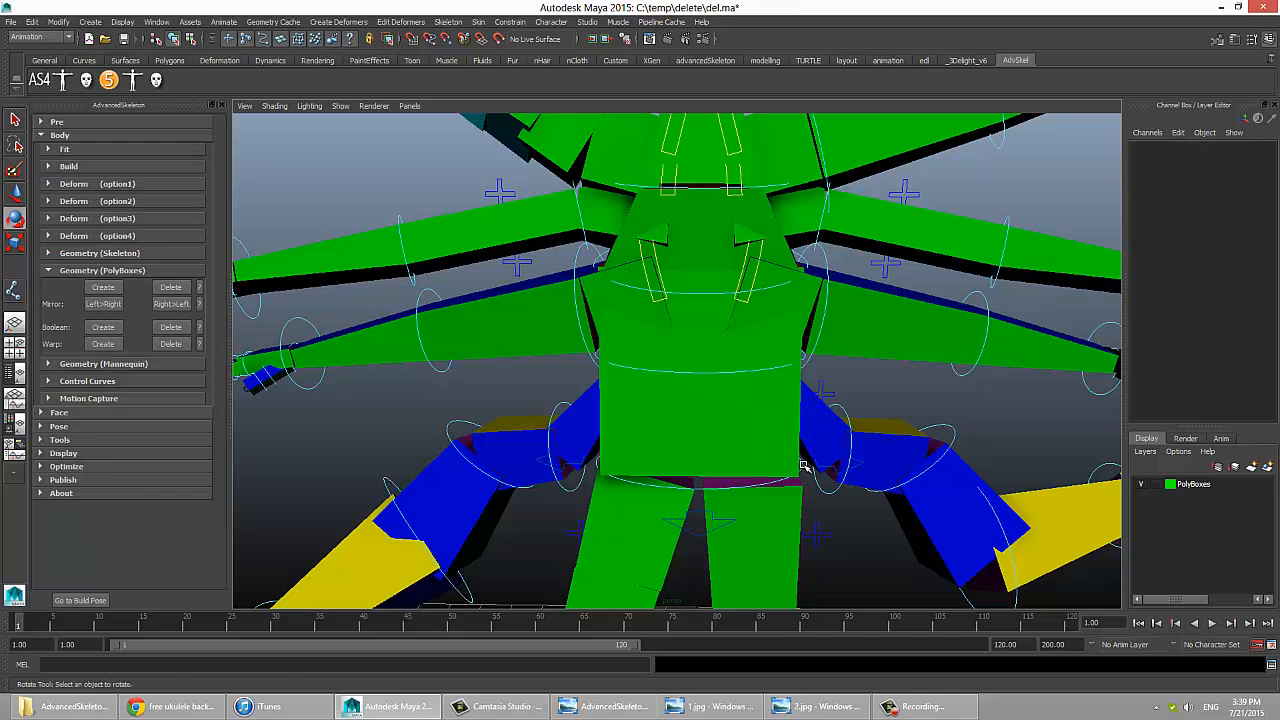
Step: Rotate the FK root control about 24° and the first FK spine control about -17° in Y
{"action": "left_click", "coordinate": [804, 465]}
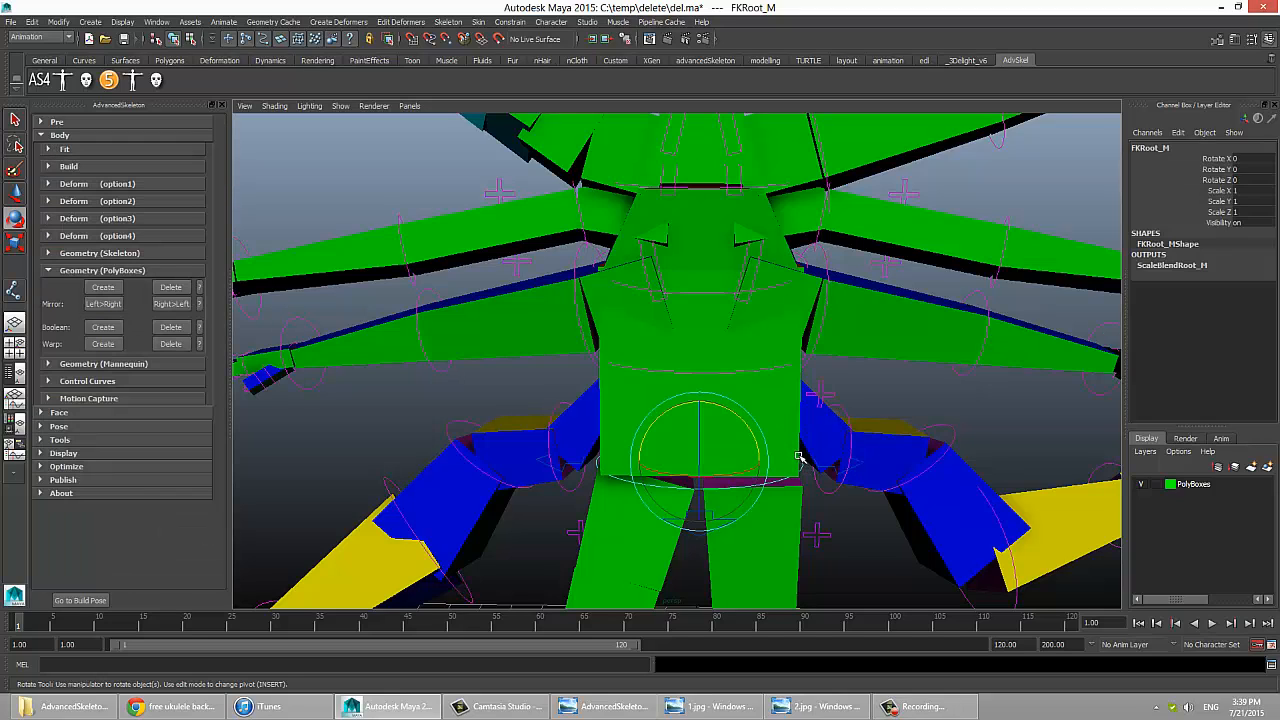
{"action": "left_click_drag", "start_coordinate": [745, 428], "coordinate": [705, 458]}
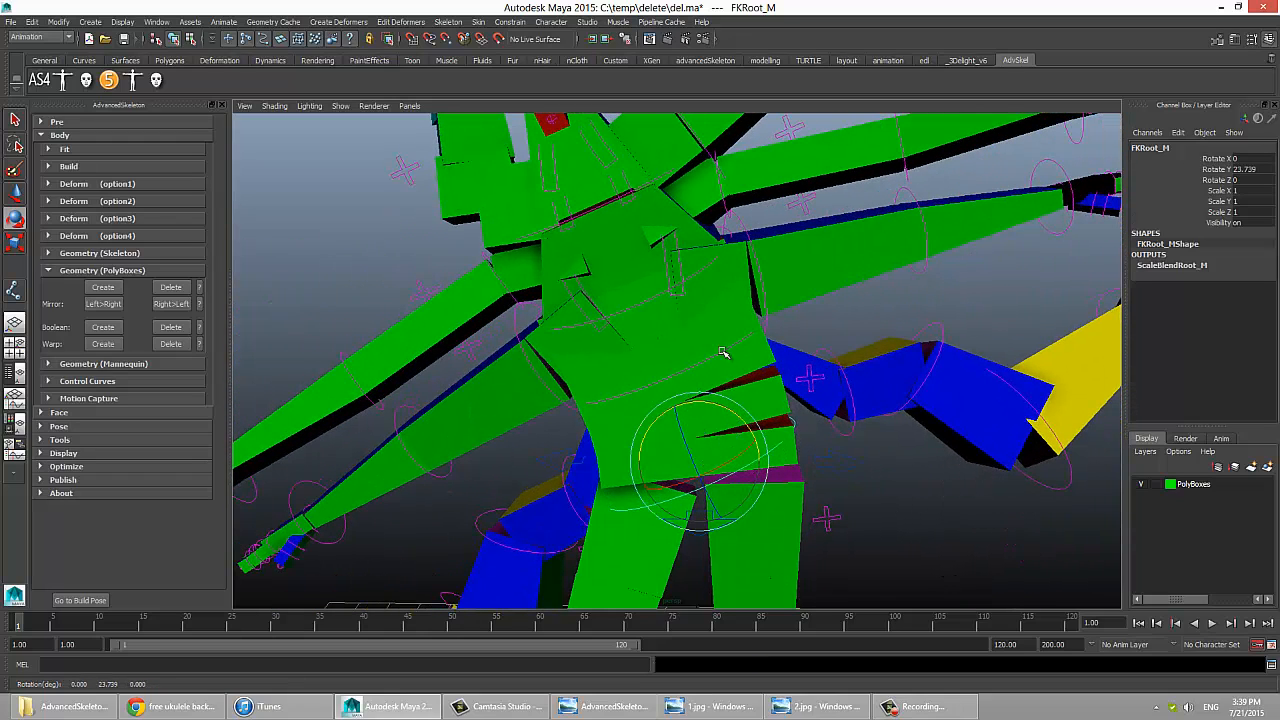
{"action": "left_click", "coordinate": [758, 323]}
{"action": "left_click", "coordinate": [756, 332]}
{"action": "left_click_drag", "start_coordinate": [711, 313], "coordinate": [728, 356]}
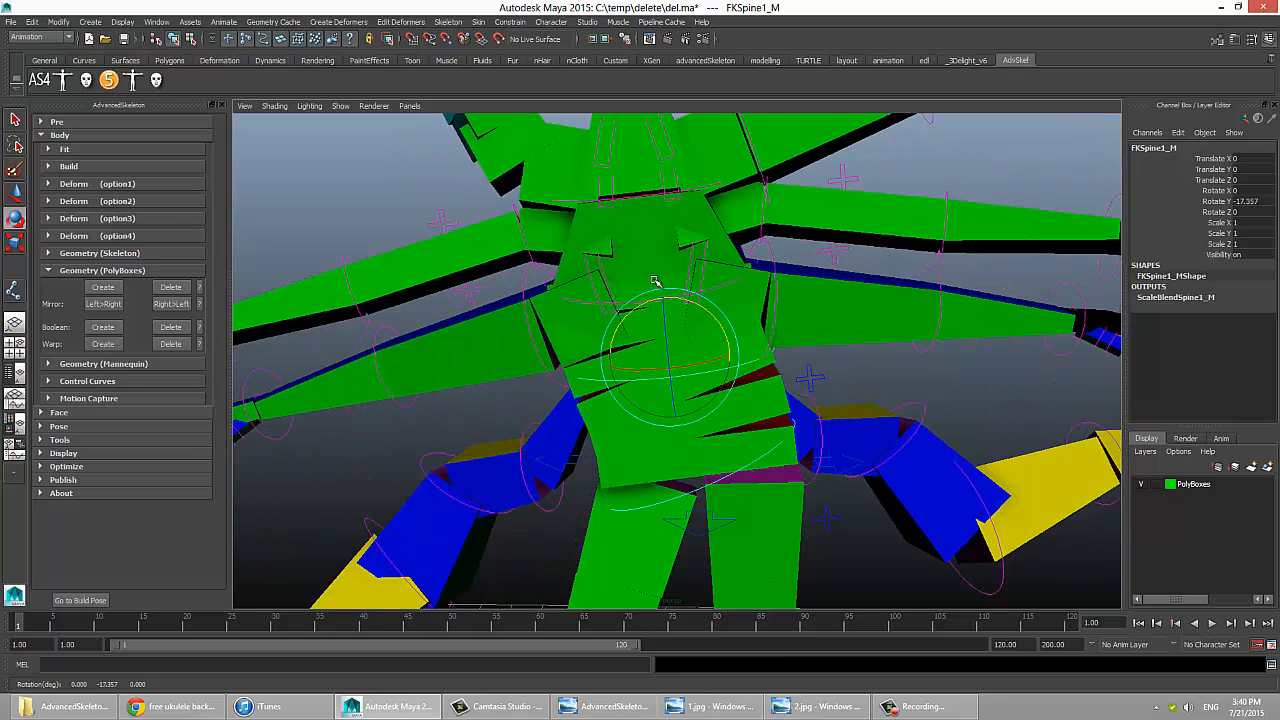
Step: Readjust the rotations of the FK root and first spine controls, and clear the selection
{"action": "left_click", "coordinate": [717, 482]}
{"action": "left_click_drag", "start_coordinate": [717, 431], "coordinate": [741, 430]}
{"action": "left_click", "coordinate": [725, 373]}
{"action": "left_click_drag", "start_coordinate": [722, 358], "coordinate": [716, 337]}
{"action": "left_click", "coordinate": [854, 404]}
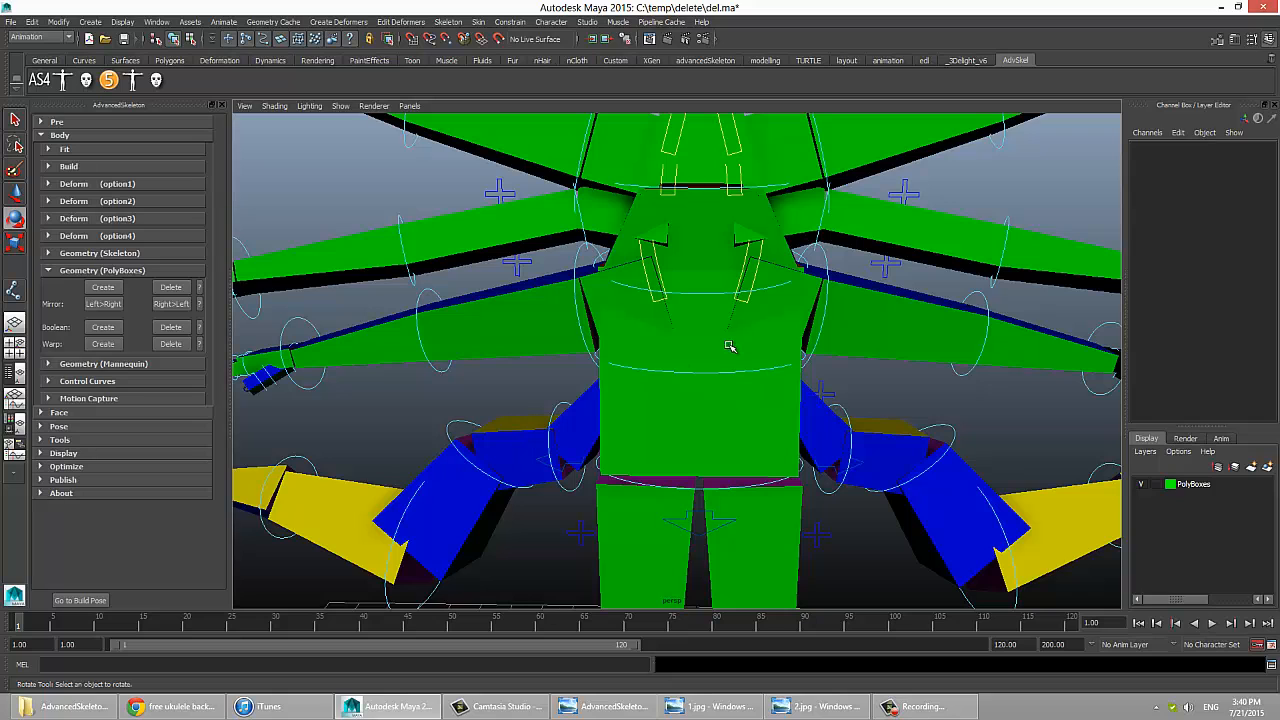
Step: Toggle from the built rig to the fit skeleton
{"action": "middle_click_drag", "start_coordinate": [729, 407], "coordinate": [753, 372], "text": "alt"}
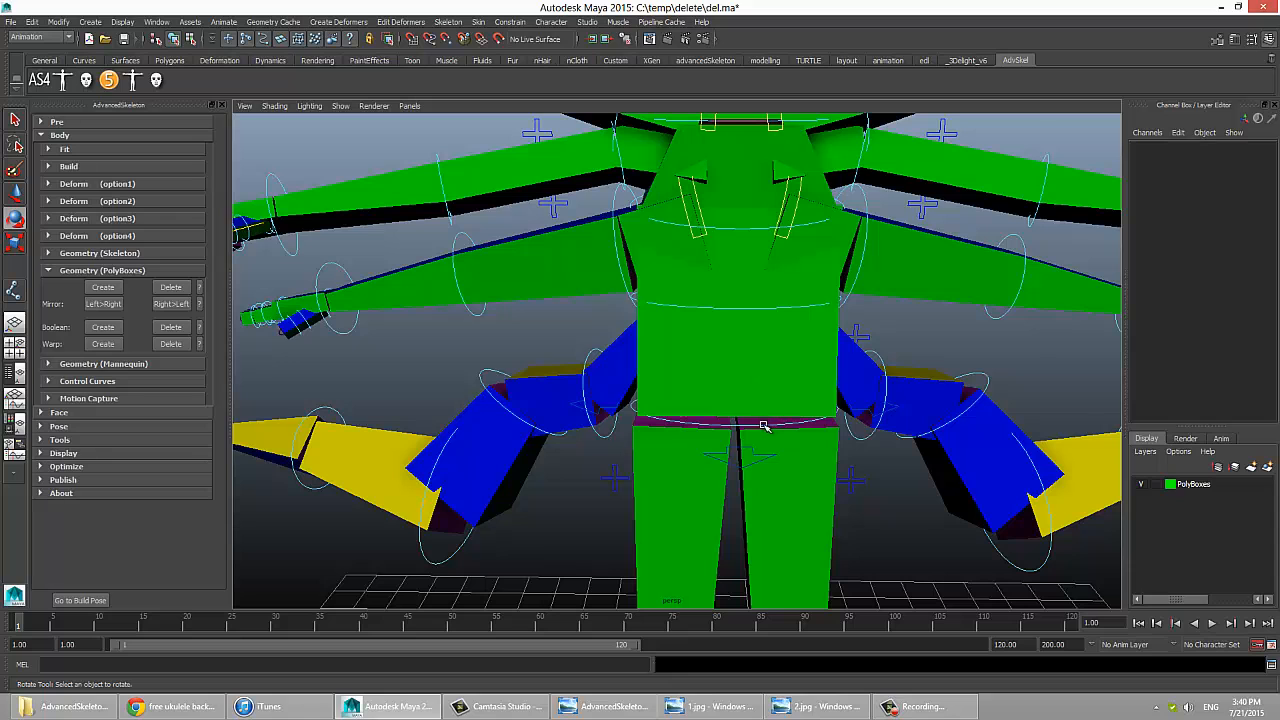
{"action": "left_click_drag", "start_coordinate": [763, 424], "coordinate": [741, 258], "text": "alt"}
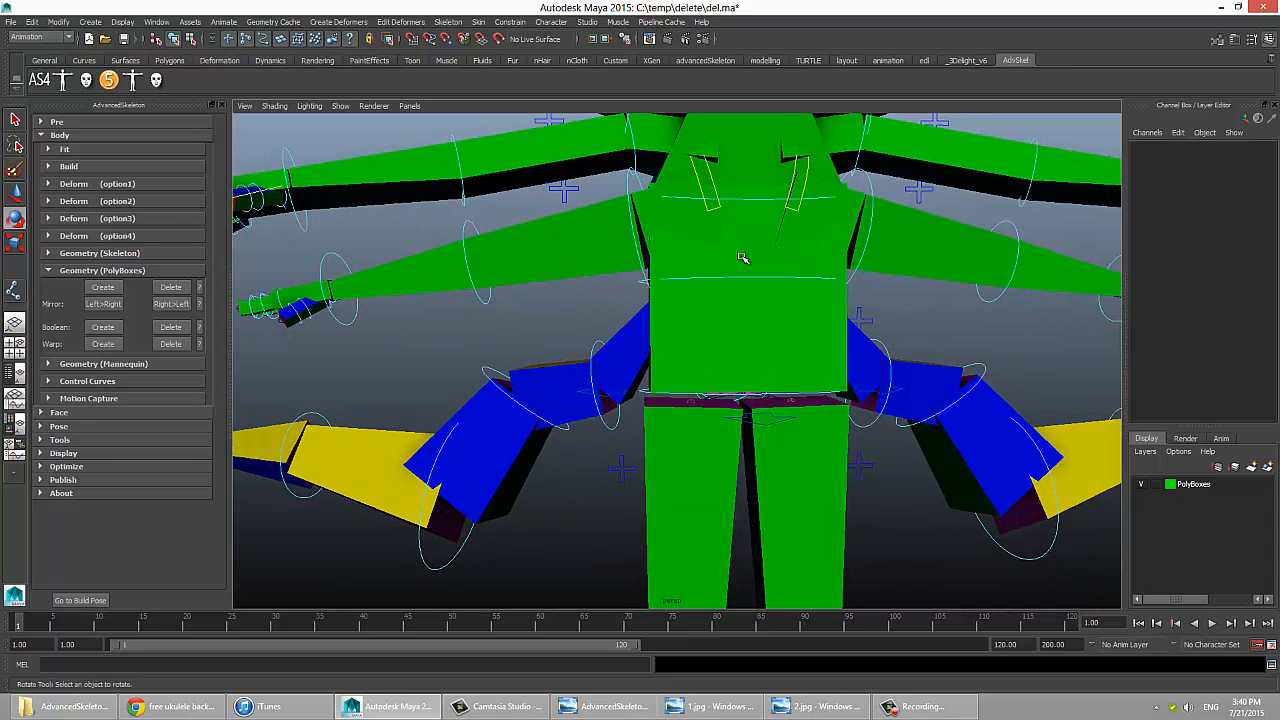
{"action": "left_click_drag", "start_coordinate": [737, 381], "coordinate": [724, 388], "text": "alt"}
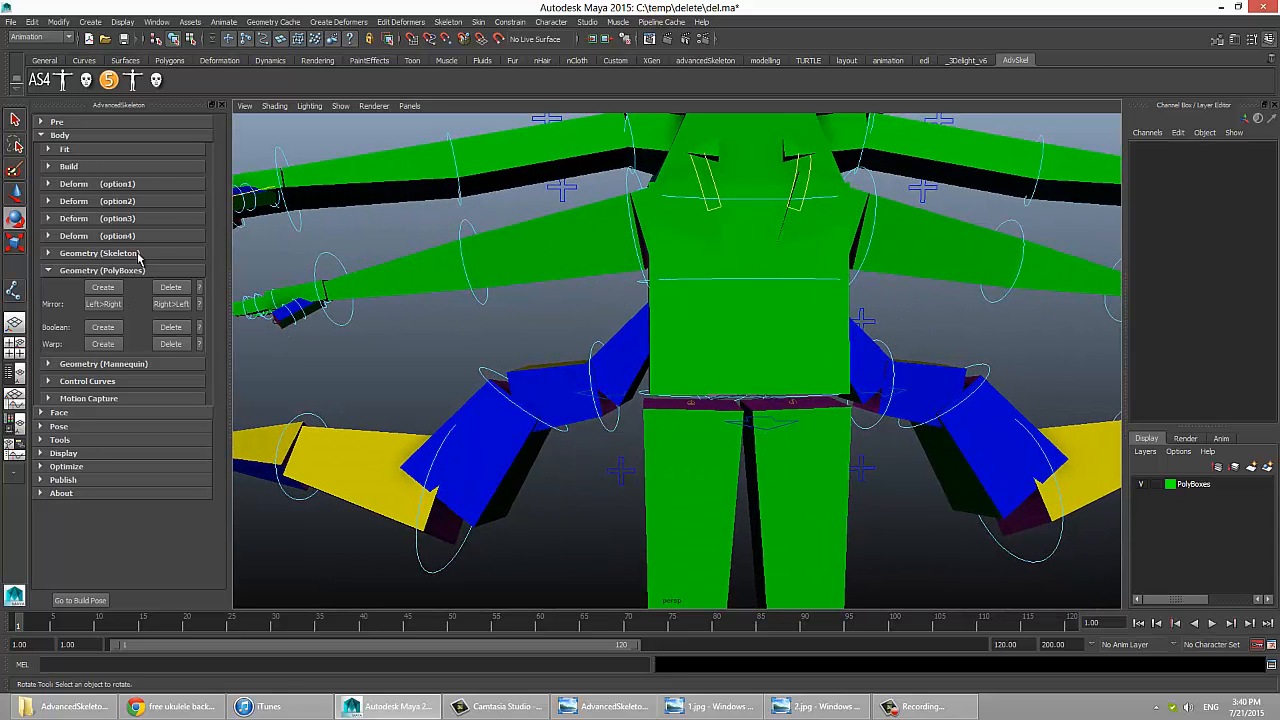
{"action": "left_click", "coordinate": [68, 166]}
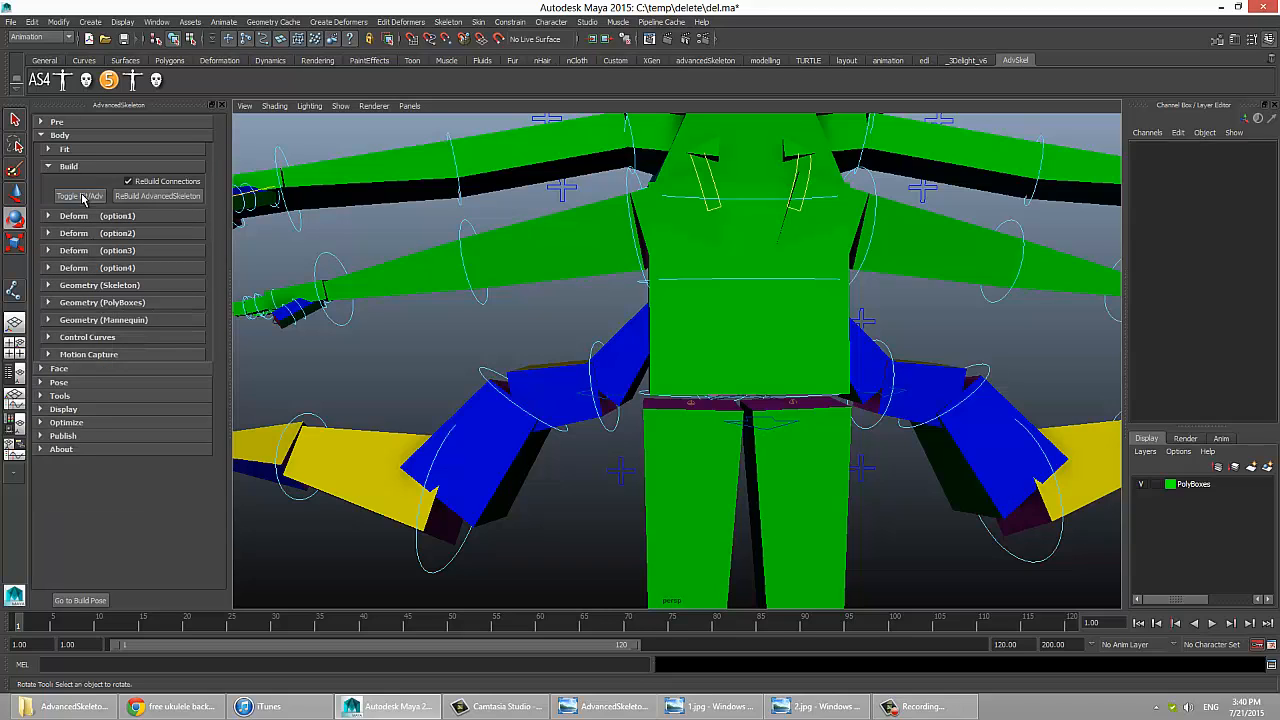
{"action": "left_click", "coordinate": [80, 195]}
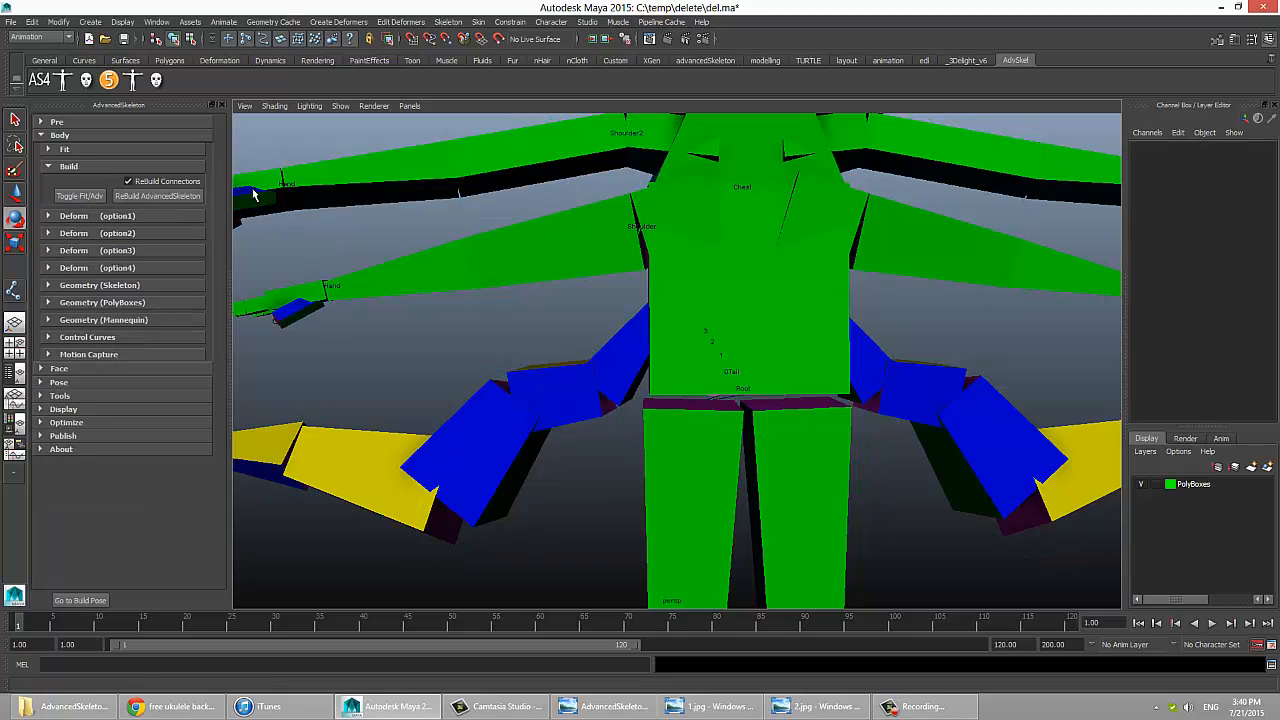
{"action": "scroll", "coordinate": [640, 324], "scroll_direction": "down", "scroll_amount": 5}
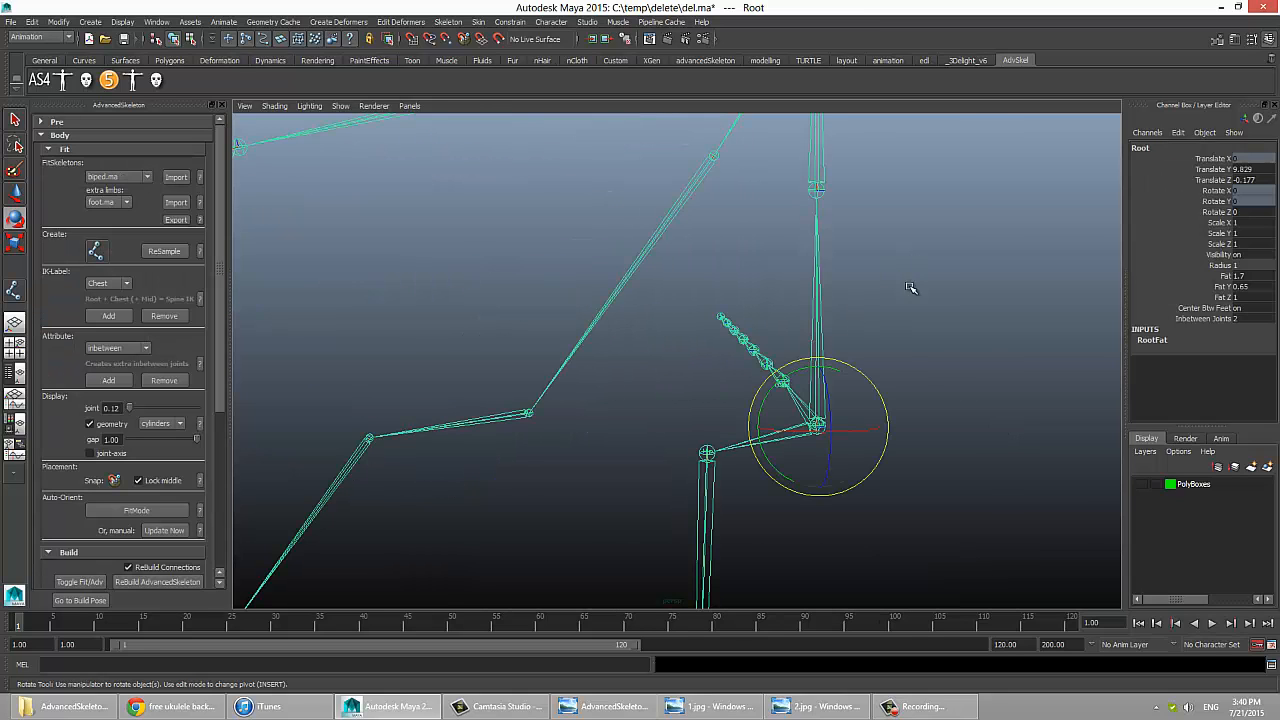
Step: Remove the inbetween attribute from the root joint of the fit skeleton
{"action": "left_click", "coordinate": [1203, 319]}
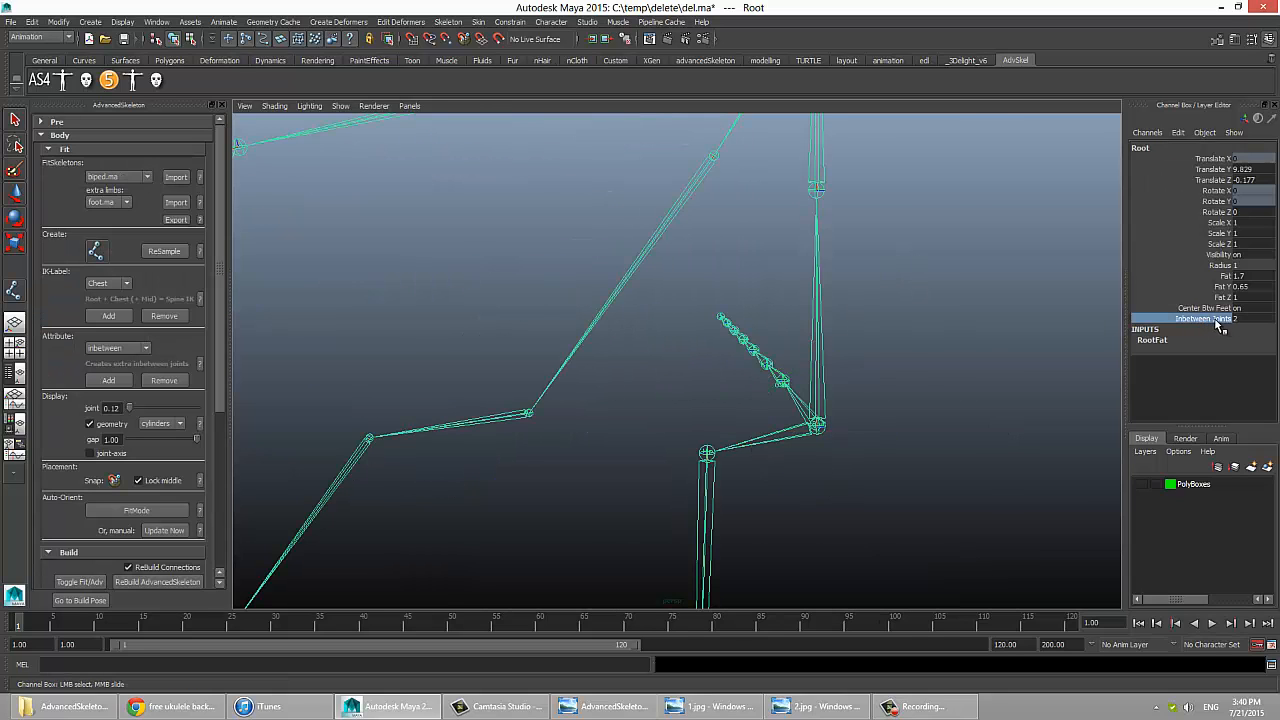
{"action": "left_click", "coordinate": [118, 348]}
{"action": "left_click", "coordinate": [114, 375]}
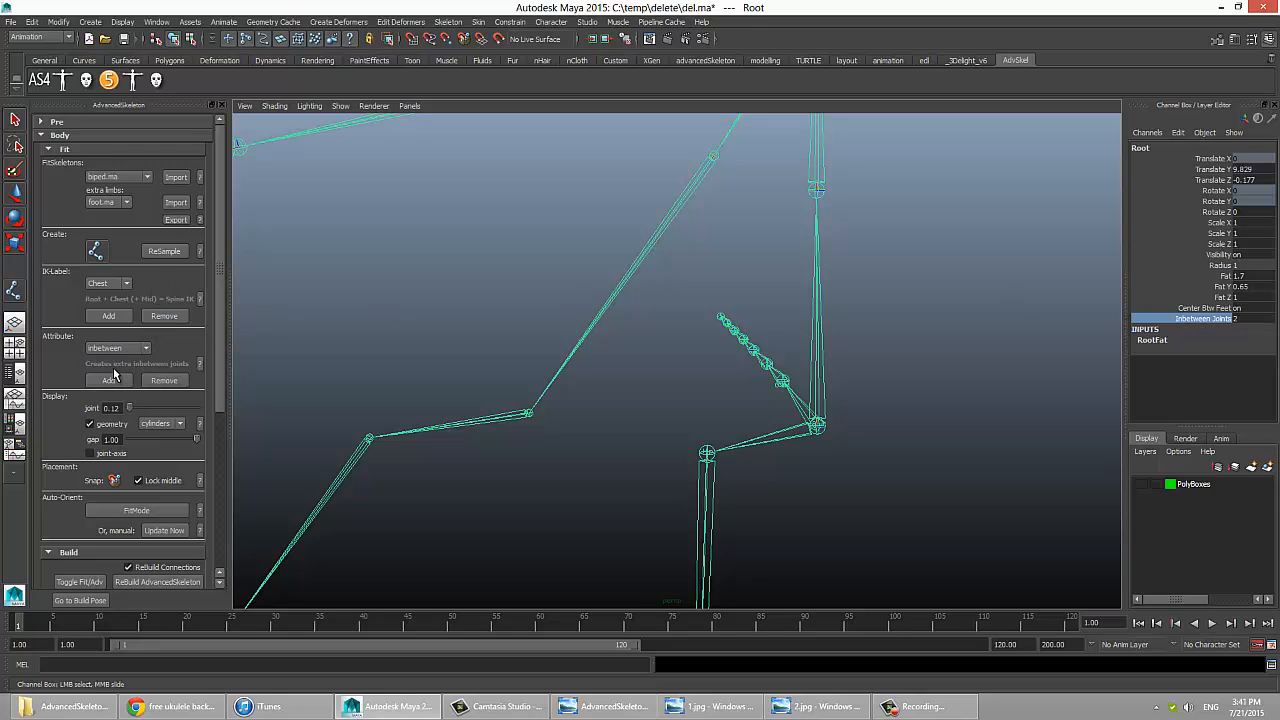
{"action": "left_click", "coordinate": [173, 381]}
Step: Clear the selection and rebuild AdvancedSkeleton with Rebuild Connections enabled
{"action": "scroll", "coordinate": [870, 400], "scroll_direction": "down", "scroll_amount": 6}
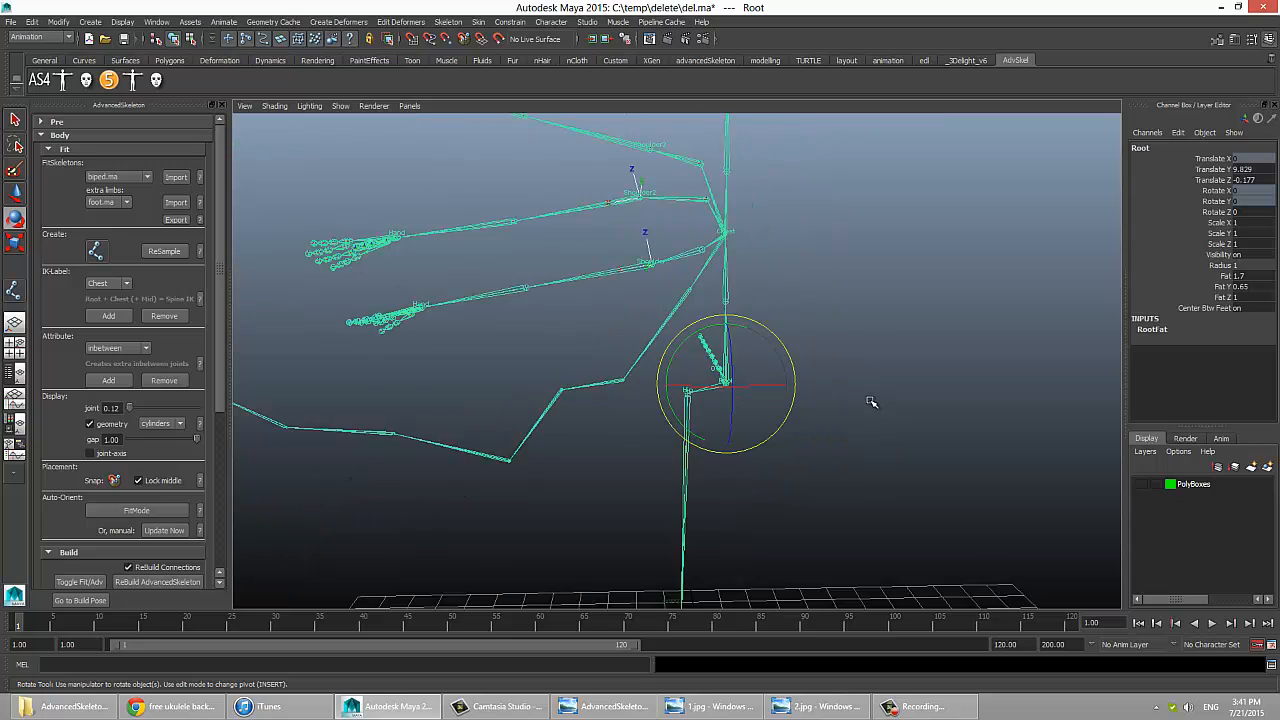
{"action": "left_click", "coordinate": [870, 411]}
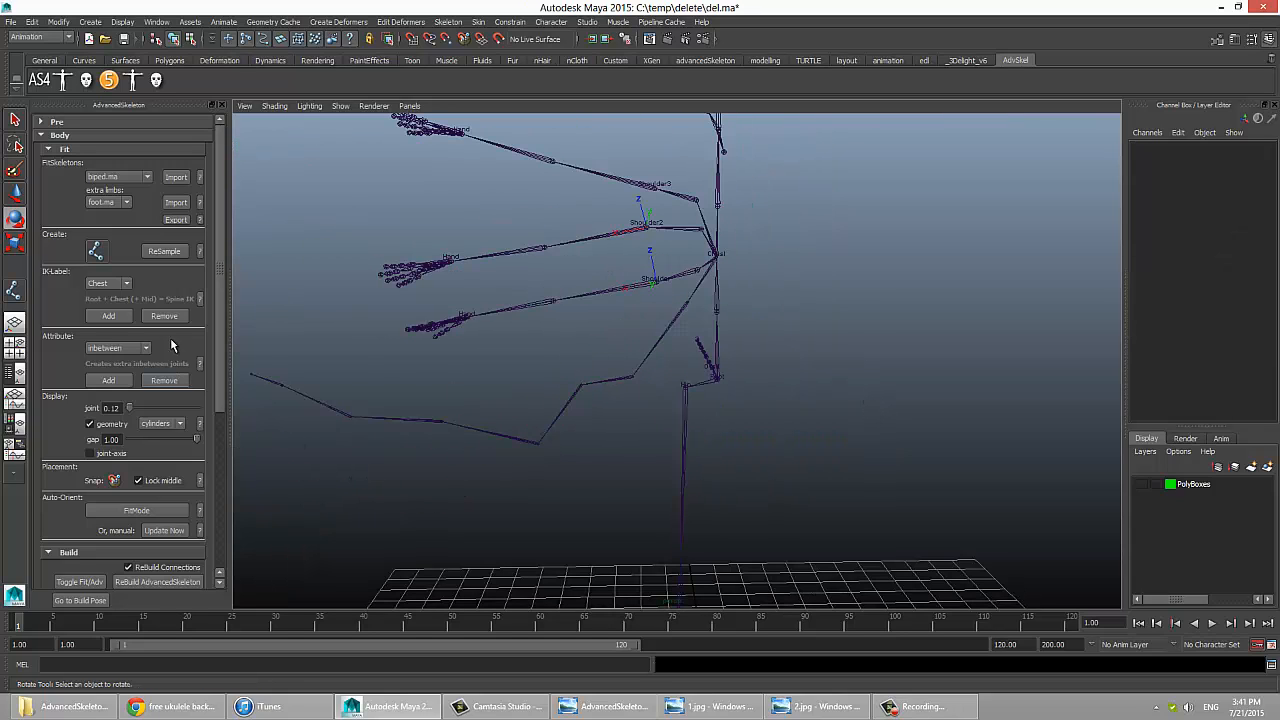
{"action": "left_click", "coordinate": [172, 580]}
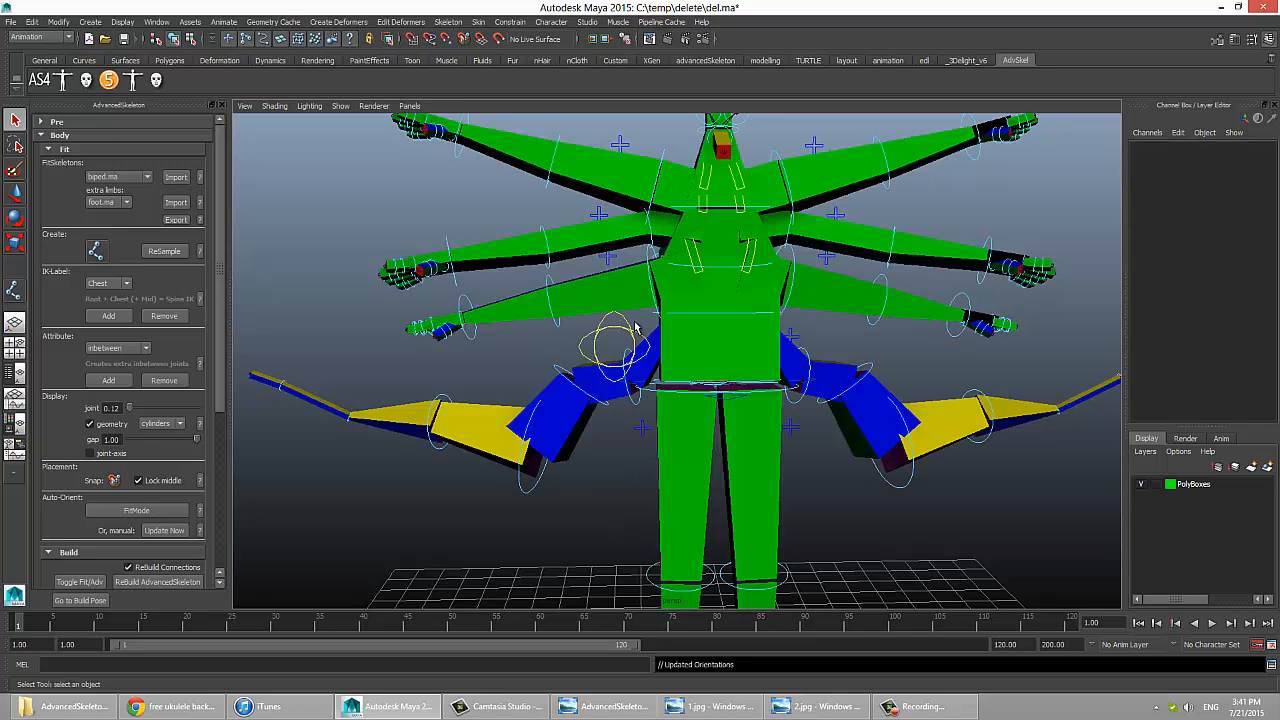
{"action": "right_click_drag", "start_coordinate": [786, 425], "coordinate": [695, 360], "text": "alt"}
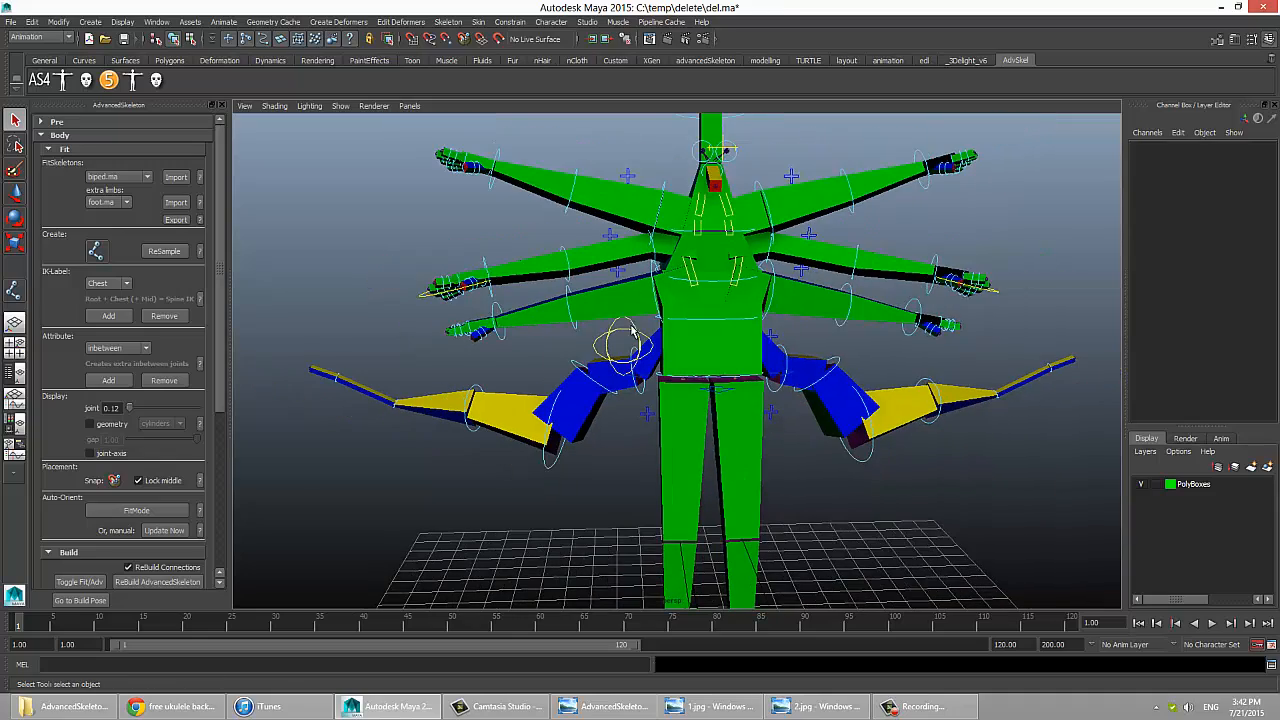
Step: Select the spherical control beside the hips for rotating, and clear the selection
{"action": "left_click", "coordinate": [637, 332]}
{"action": "key", "text": "e"}
{"action": "left_click_drag", "start_coordinate": [655, 316], "coordinate": [767, 340]}
{"action": "middle_click_drag", "start_coordinate": [767, 337], "coordinate": [760, 391], "text": "alt"}
{"action": "right_click_drag", "start_coordinate": [650, 430], "coordinate": [765, 445], "text": "alt"}
{"action": "left_click", "coordinate": [861, 389]}
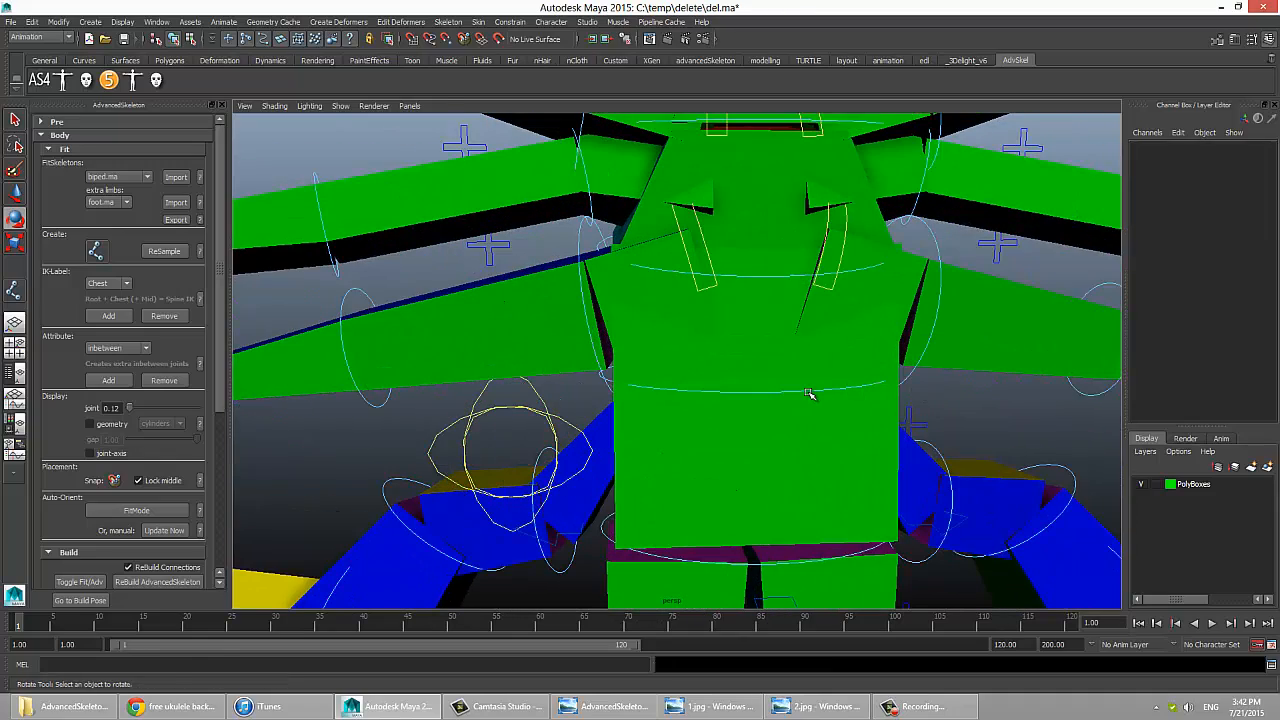
Step: Try rotating the lowest FK spine control on the rebuilt rig, undo it, and clear the selection
{"action": "left_click", "coordinate": [812, 393]}
{"action": "mouse_move", "coordinate": [772, 315]}
{"action": "left_mouse_down"}
{"action": "mouse_move", "coordinate": [760, 314]}
{"action": "mouse_move", "coordinate": [783, 315]}
{"action": "mouse_move", "coordinate": [784, 334]}
{"action": "left_mouse_up"}
{"action": "key", "text": "ctrl+z"}
{"action": "left_click", "coordinate": [783, 352]}
{"action": "right_click_drag", "start_coordinate": [783, 352], "coordinate": [714, 471], "text": "alt"}
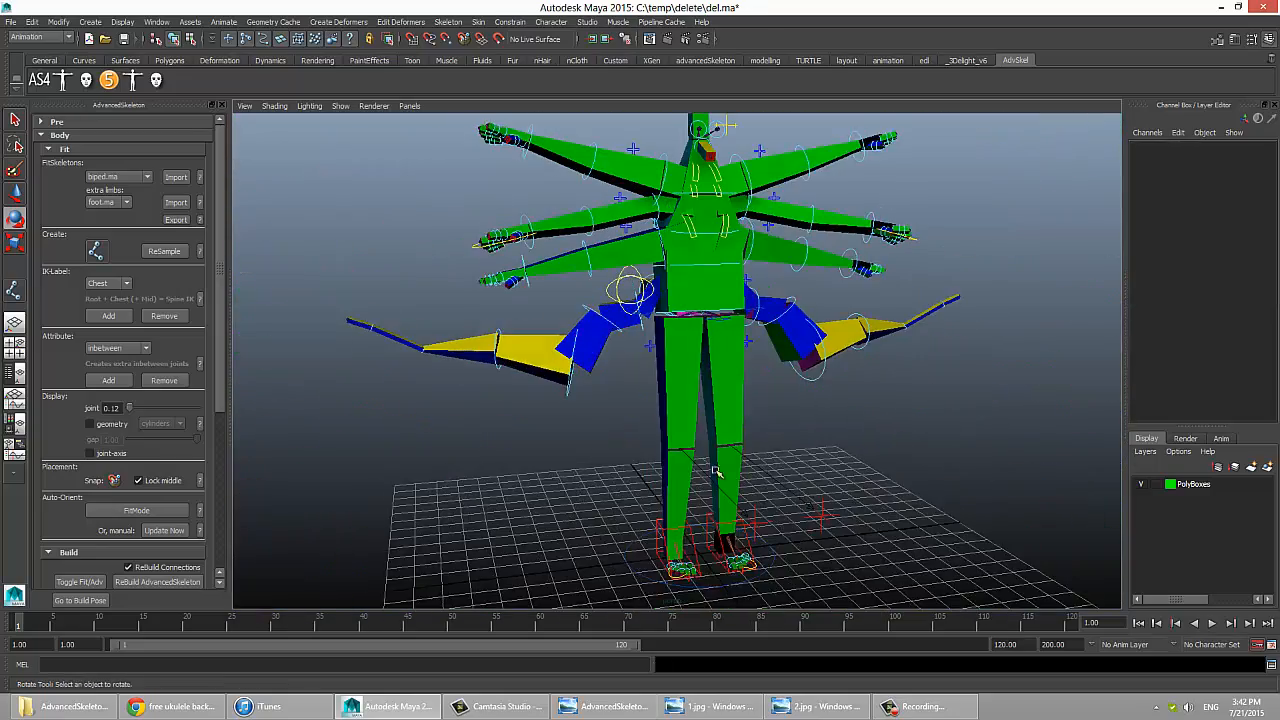
Step: Try curling all five fingers with the right hand's Fingers control, undo it, and clear the selection
{"action": "middle_click_drag", "start_coordinate": [714, 471], "coordinate": [712, 499], "text": "alt"}
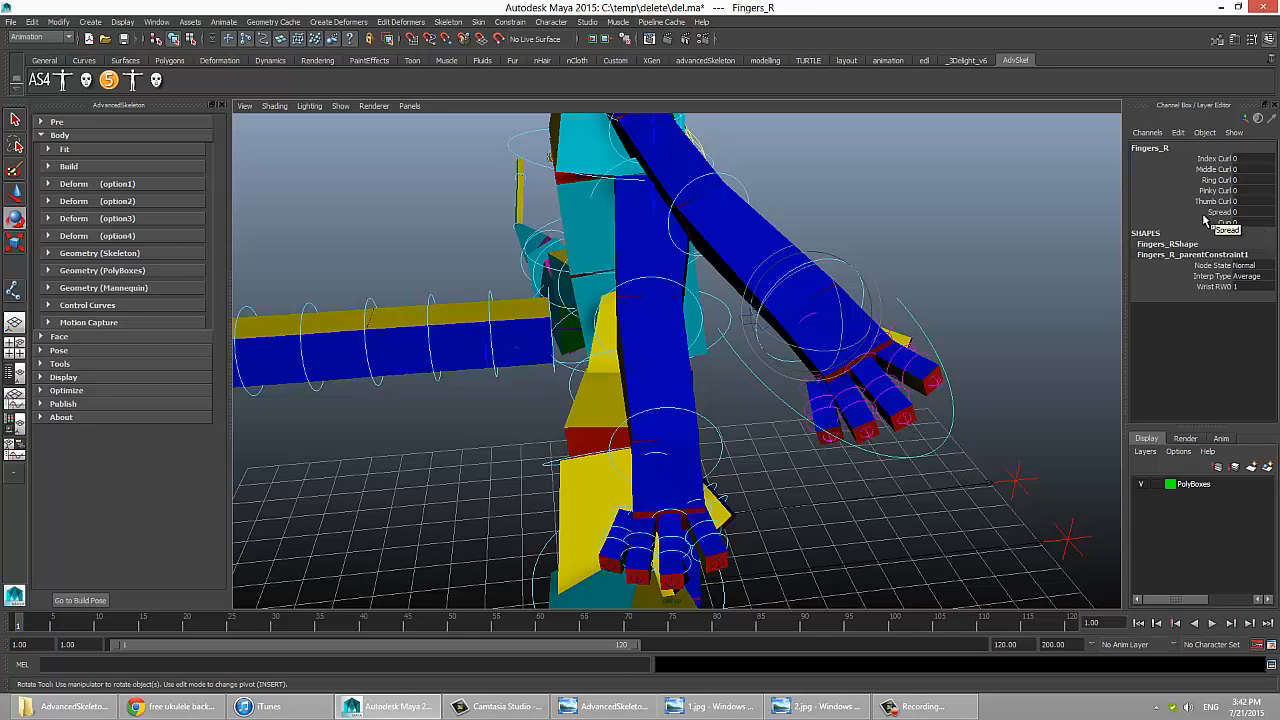
{"action": "left_click_drag", "start_coordinate": [1215, 201], "coordinate": [1215, 158]}
{"action": "middle_click_drag", "start_coordinate": [1118, 260], "coordinate": [973, 269]}
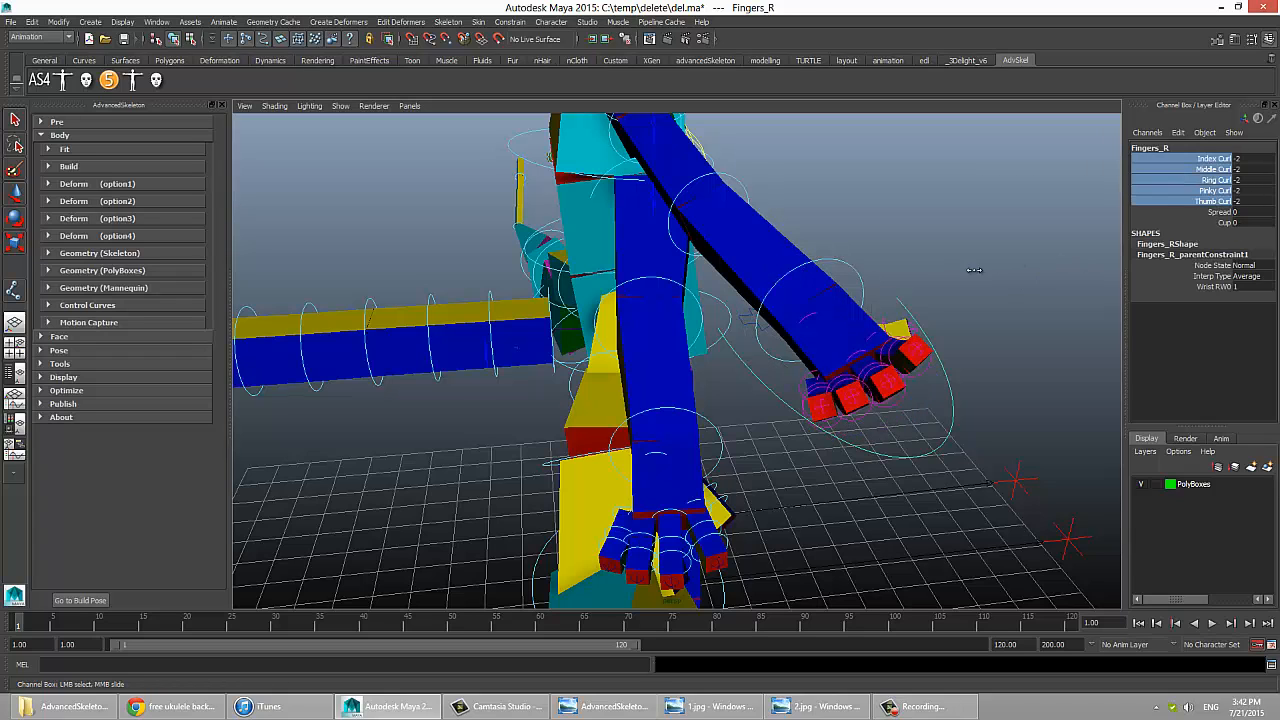
{"action": "key", "text": "ctrl+z"}
{"action": "left_click", "coordinate": [930, 415]}
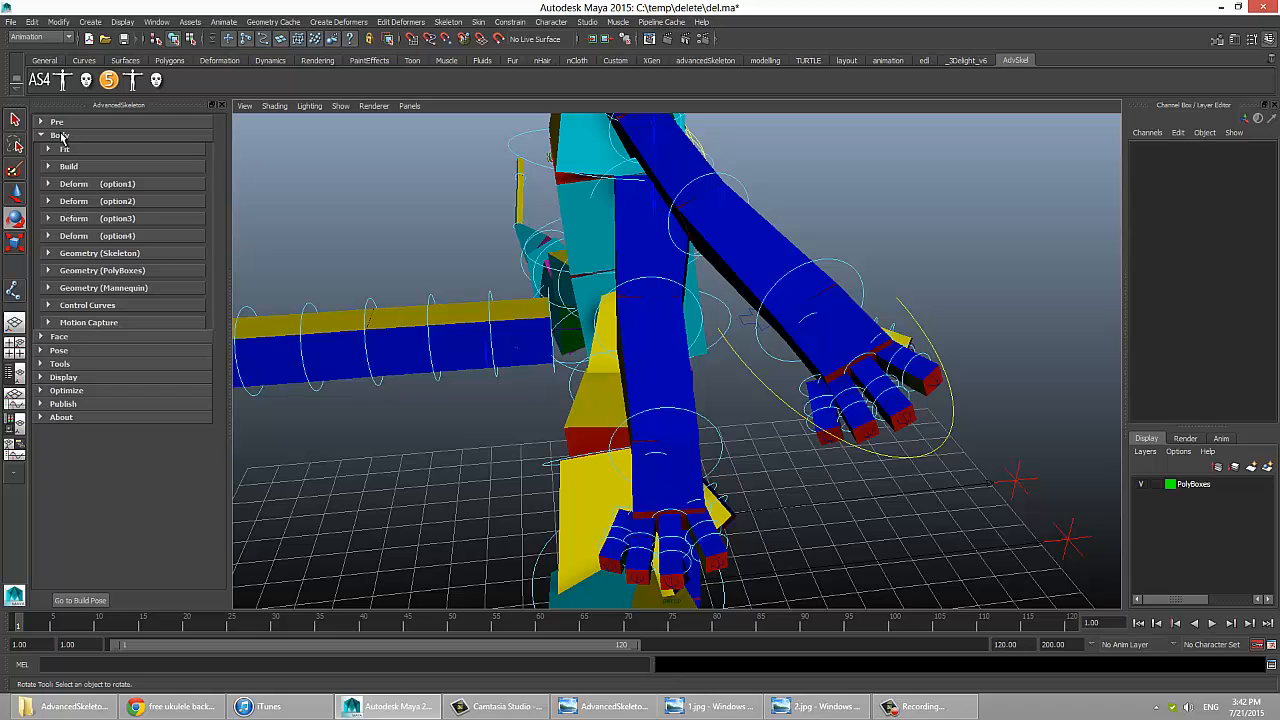
Step: Review the Pose and Body sections of AdvancedSkeleton, including the driving systems, corrective shapes and body rigging categories
{"action": "left_click", "coordinate": [60, 135]}
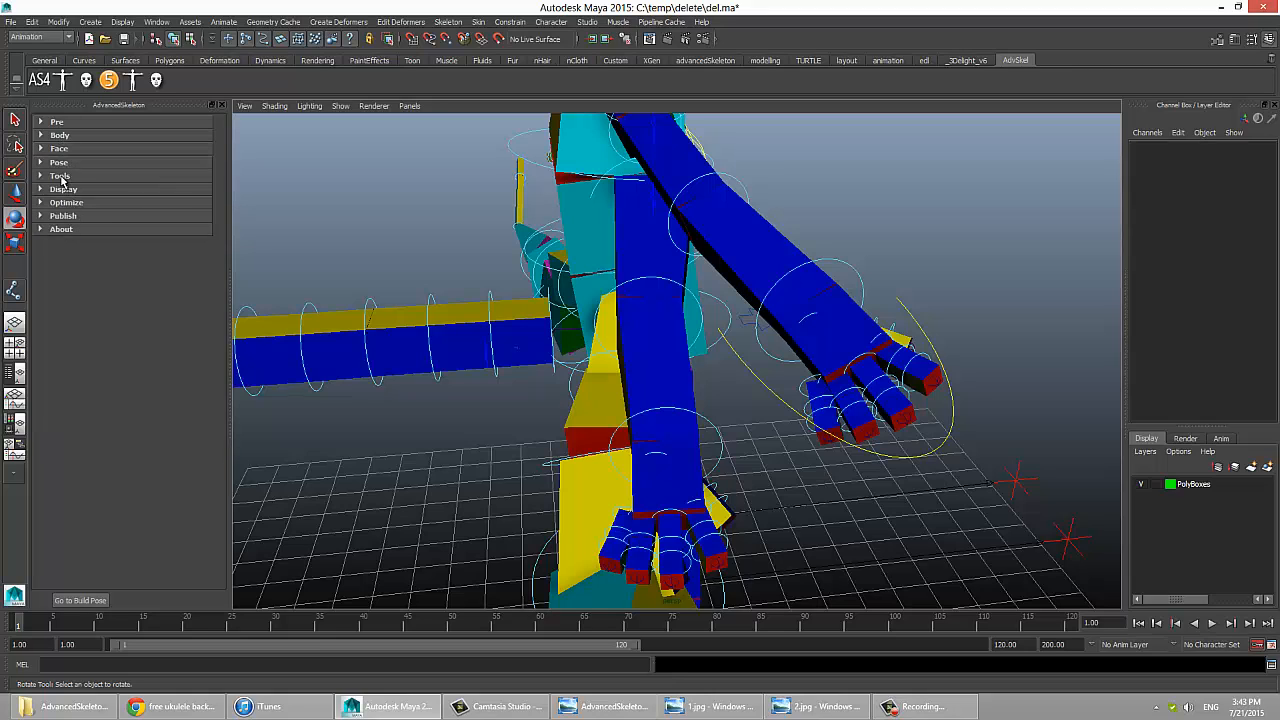
{"action": "left_click", "coordinate": [60, 163]}
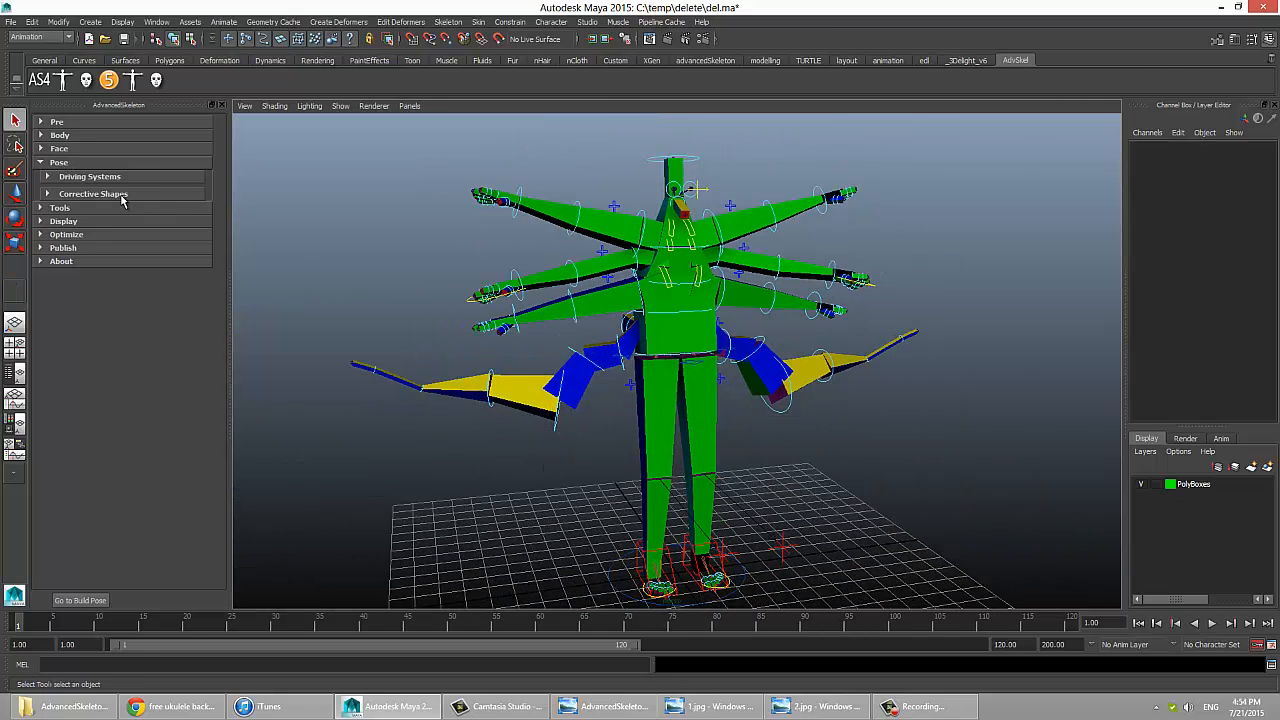
{"action": "left_click", "coordinate": [79, 163]}
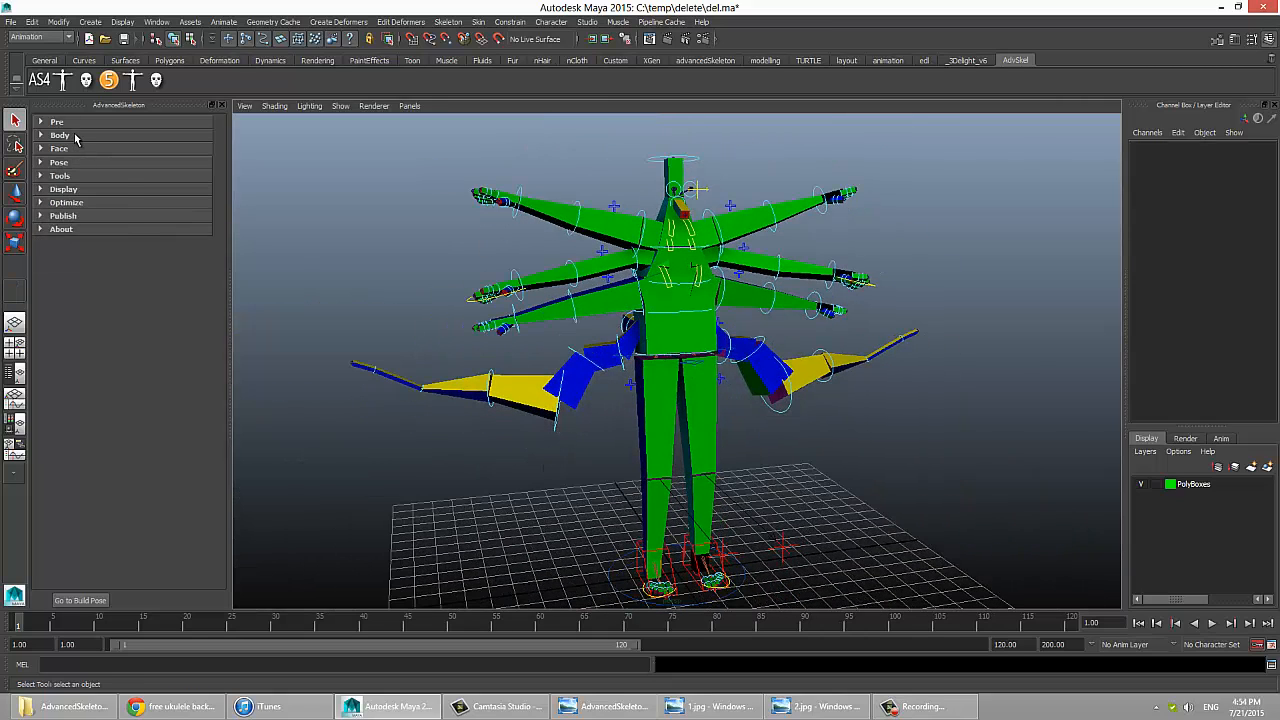
{"action": "left_click", "coordinate": [78, 137]}
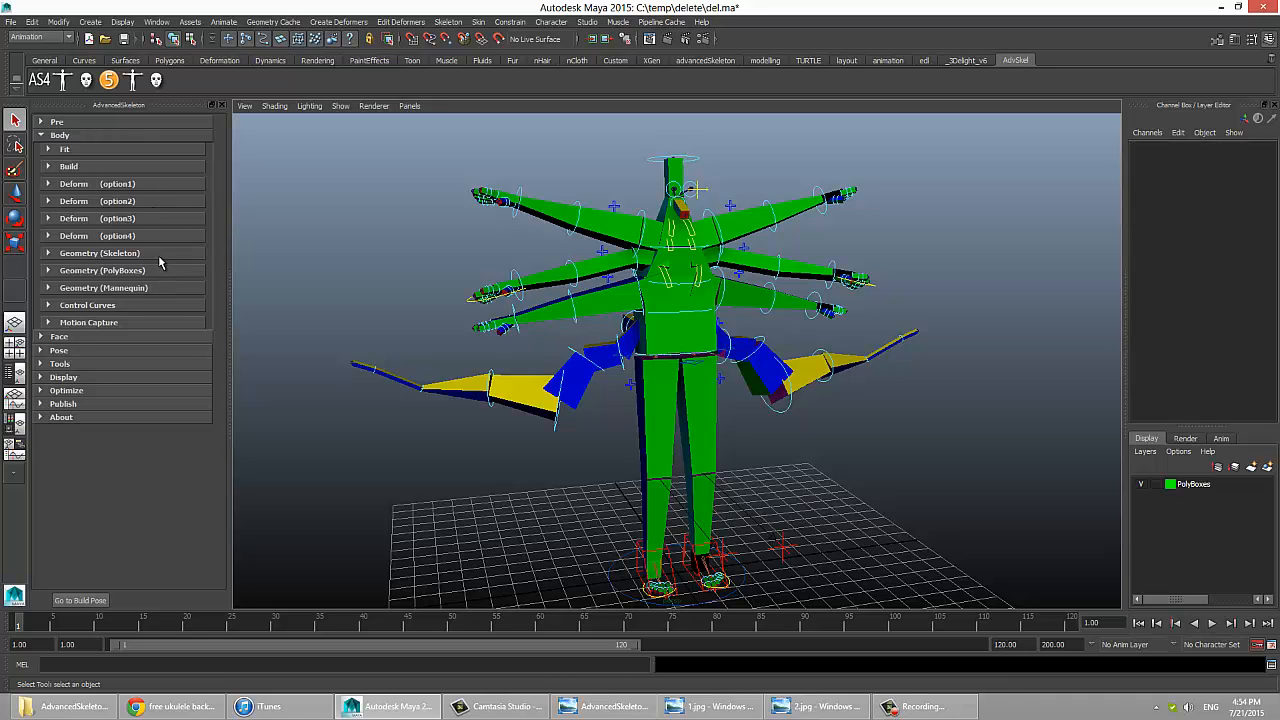
{"action": "left_click", "coordinate": [74, 139]}
Step: Examine the Face section's single-button build, its numbered step-by-step build and the Rubber-Face tools
{"action": "left_click", "coordinate": [77, 149]}
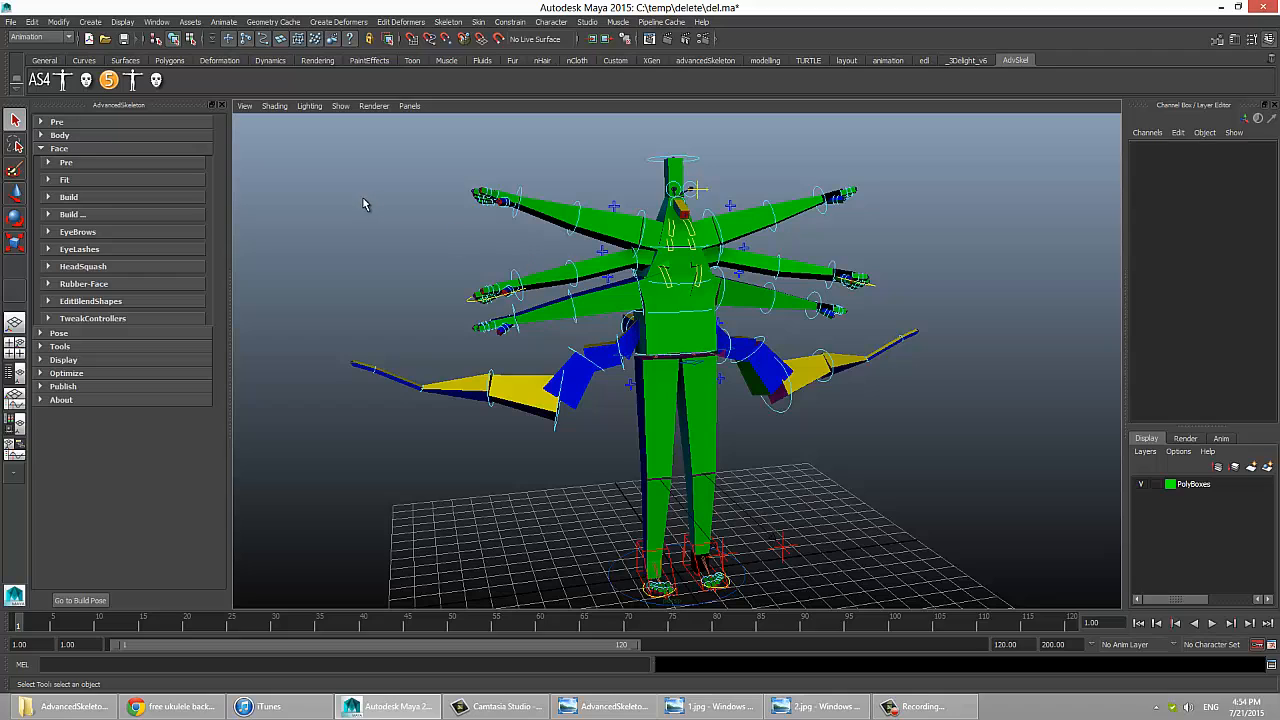
{"action": "left_click", "coordinate": [82, 215]}
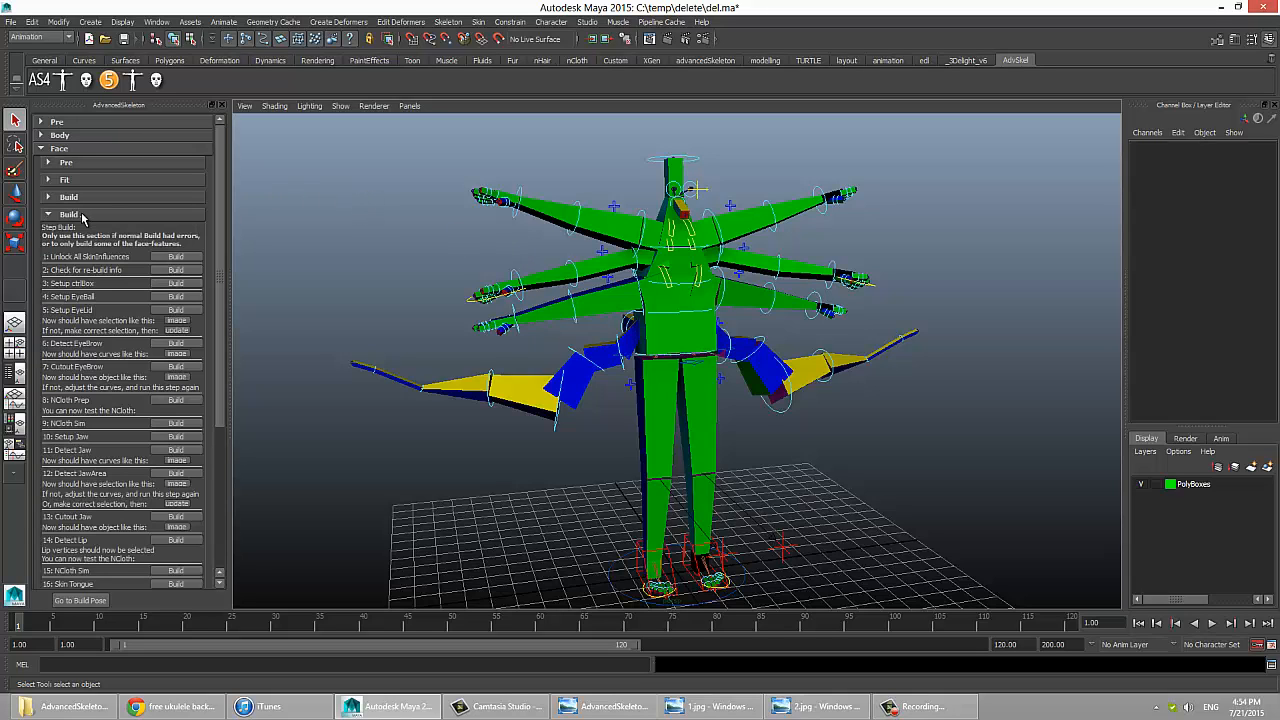
{"action": "left_click", "coordinate": [81, 213]}
{"action": "left_click", "coordinate": [88, 198]}
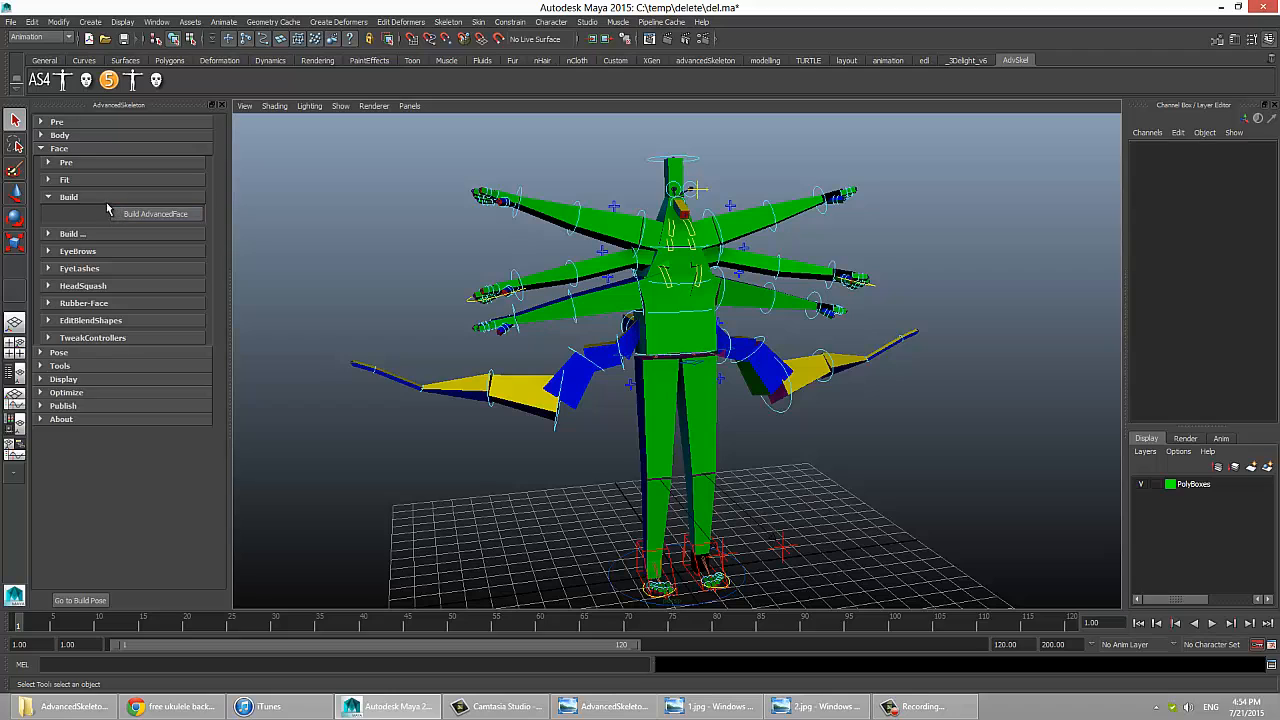
{"action": "left_click", "coordinate": [97, 198]}
{"action": "left_click", "coordinate": [92, 214]}
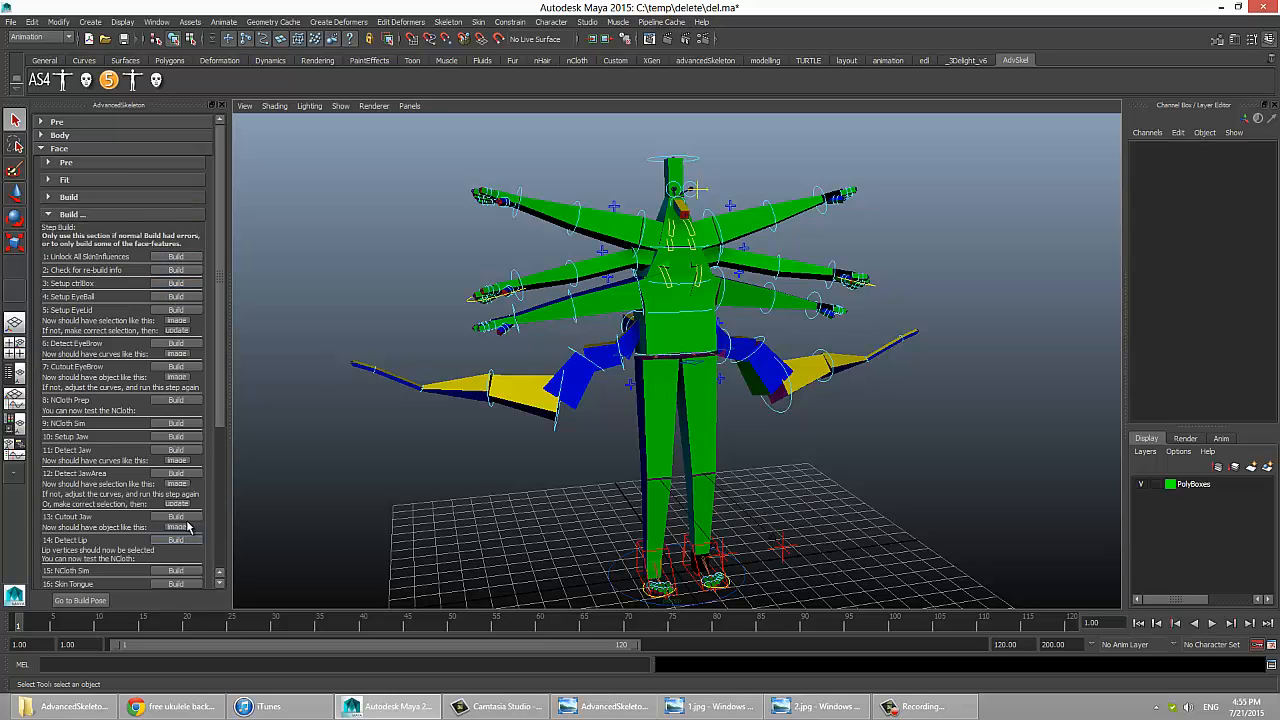
{"action": "left_click", "coordinate": [88, 215]}
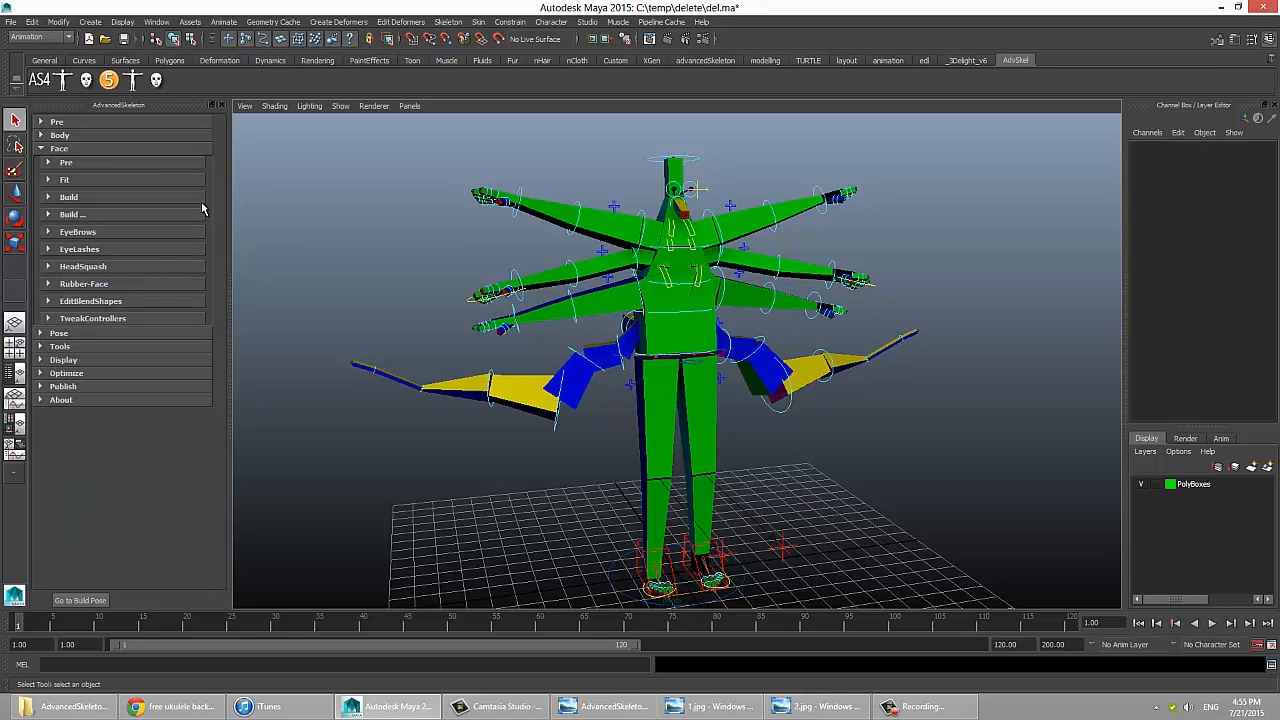
{"action": "left_click", "coordinate": [113, 284]}
{"action": "left_click", "coordinate": [113, 285]}
{"action": "left_click", "coordinate": [76, 150]}
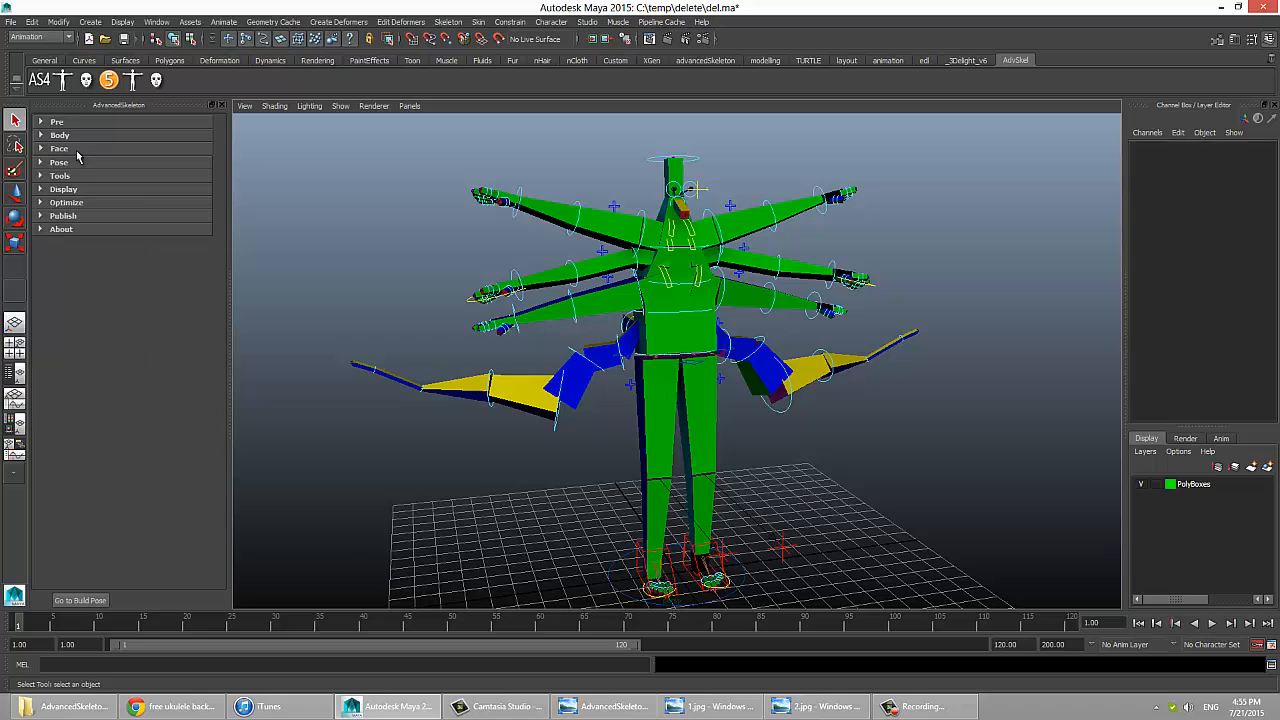
Step: Review the Optimize tools and read the Publish help on exporting a non-referenced rig, closing the help and the opened sections
{"action": "left_click", "coordinate": [98, 202]}
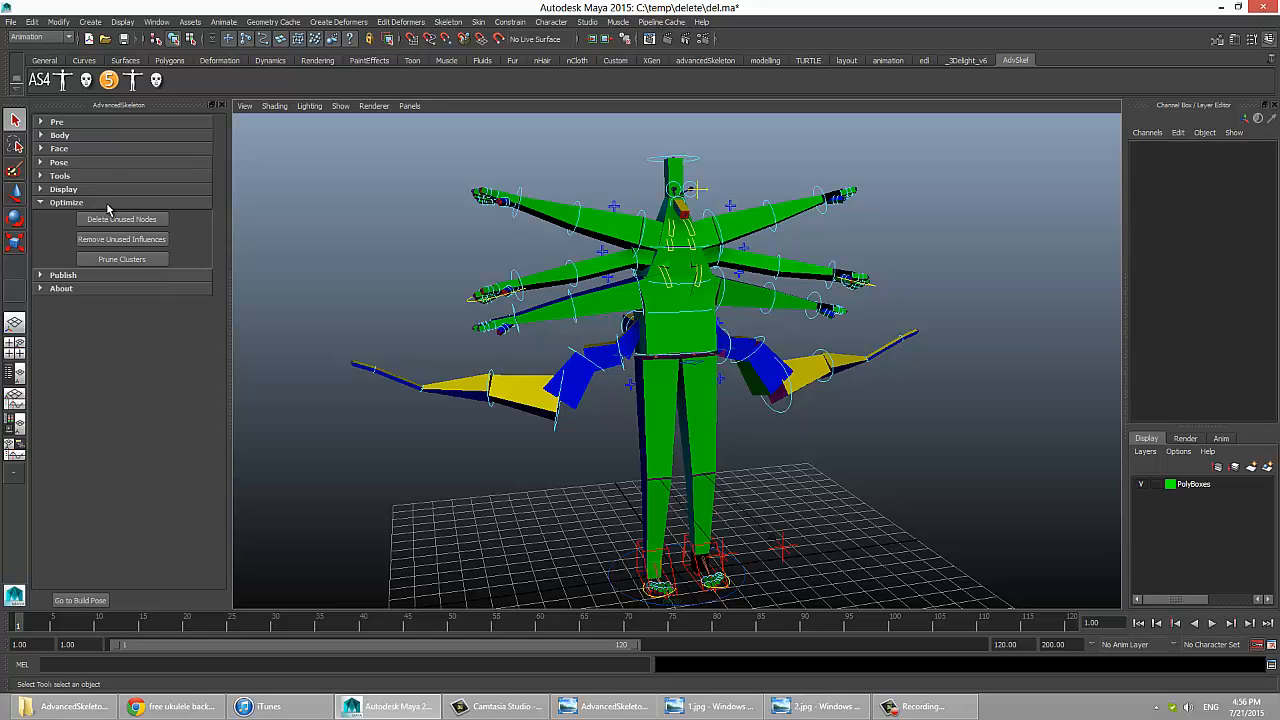
{"action": "left_click", "coordinate": [106, 202]}
{"action": "left_click", "coordinate": [105, 214]}
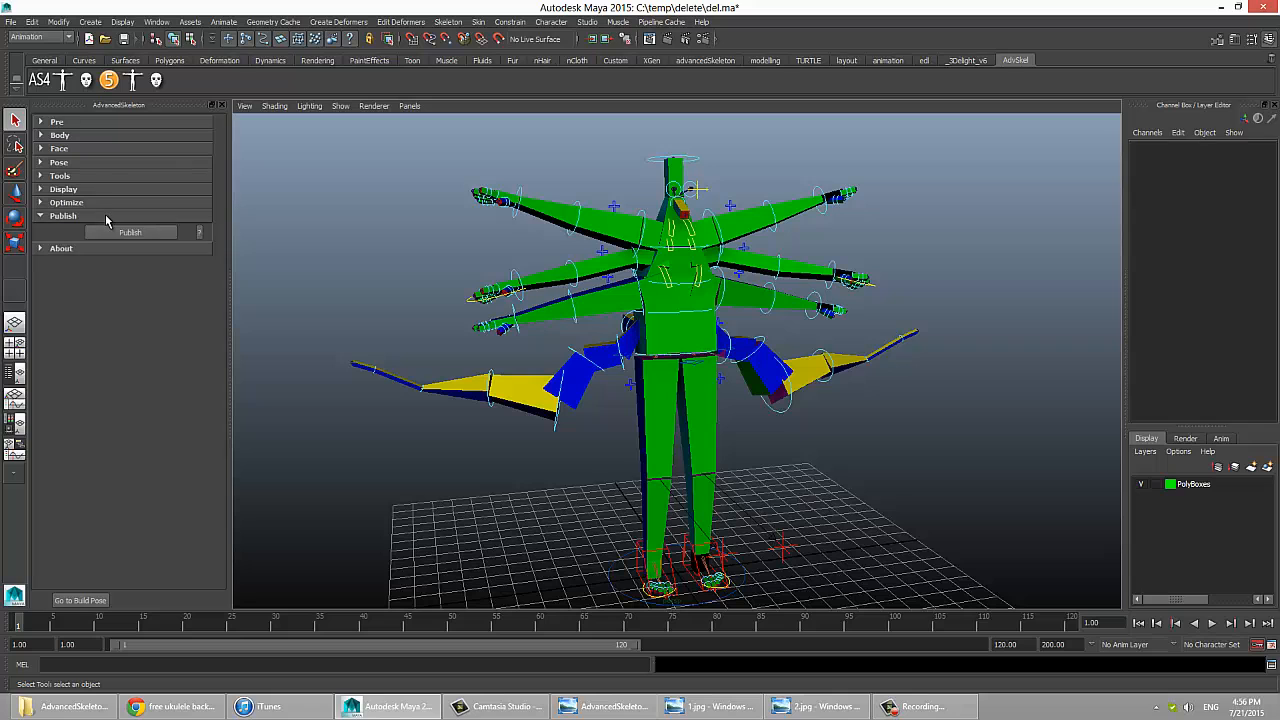
{"action": "left_click", "coordinate": [199, 232]}
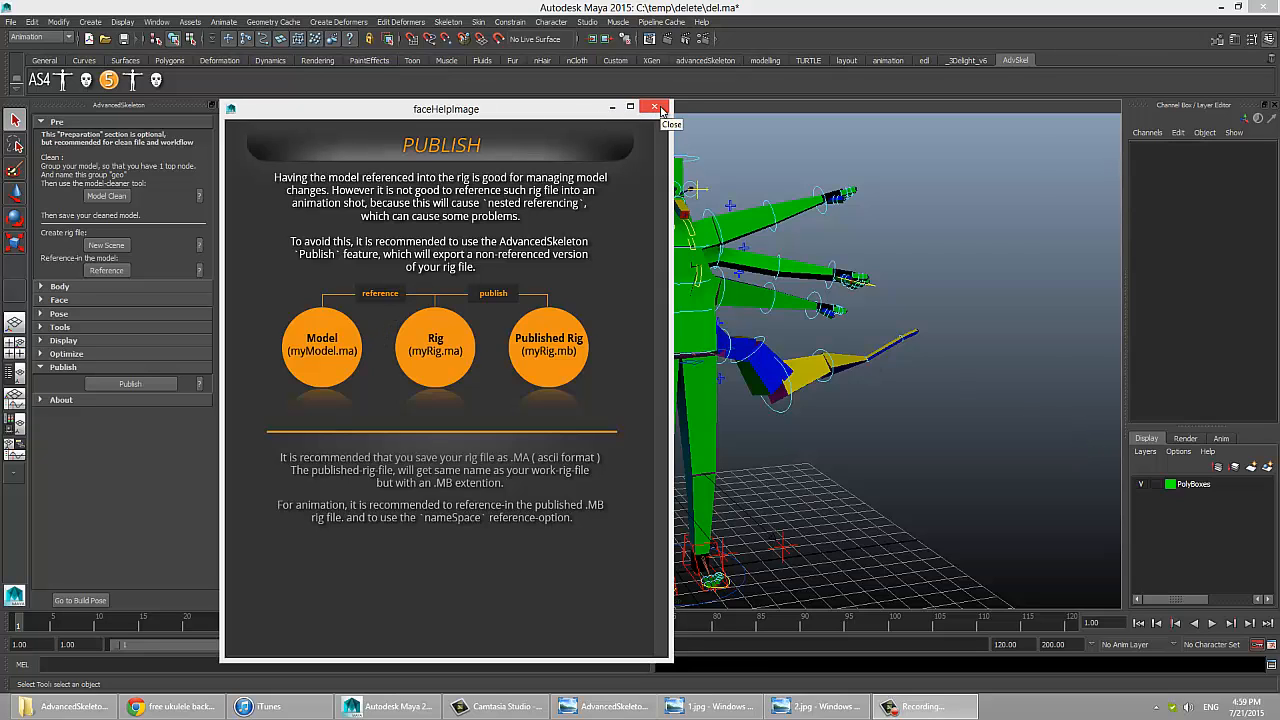
{"action": "left_click", "coordinate": [656, 107]}
{"action": "left_click", "coordinate": [72, 367]}
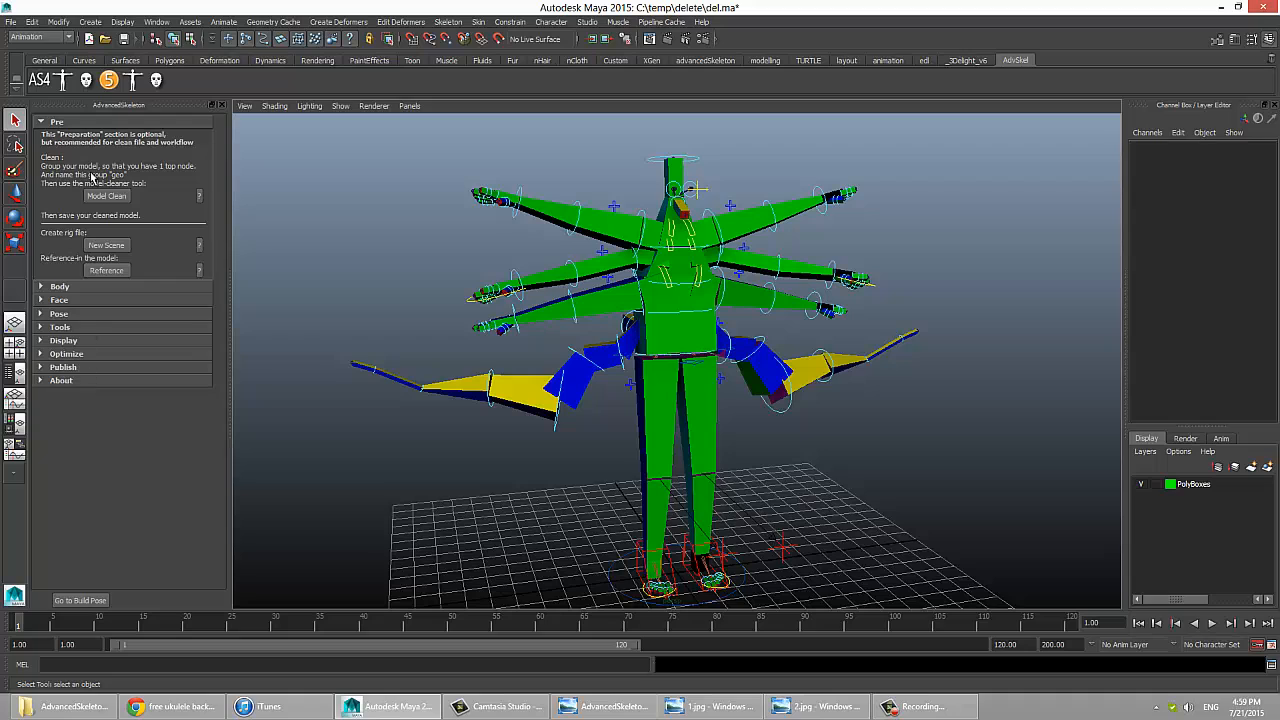
{"action": "left_click", "coordinate": [62, 122]}
Step: Inspect the About section for the update options, the current AdvancedSkeleton version and the support information
{"action": "left_click", "coordinate": [70, 229]}
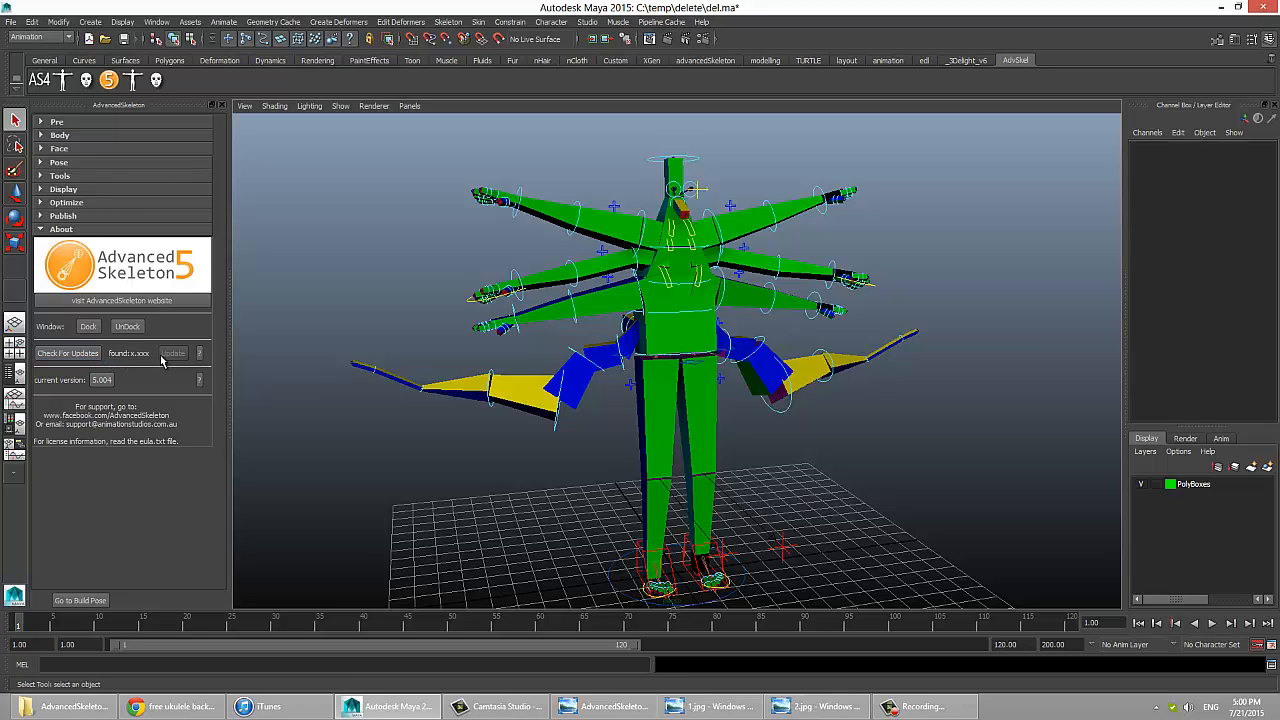
{"action": "right_click", "coordinate": [103, 384]}
{"action": "double_click", "coordinate": [103, 385]}
{"action": "right_click", "coordinate": [103, 386]}
{"action": "left_click", "coordinate": [77, 388]}
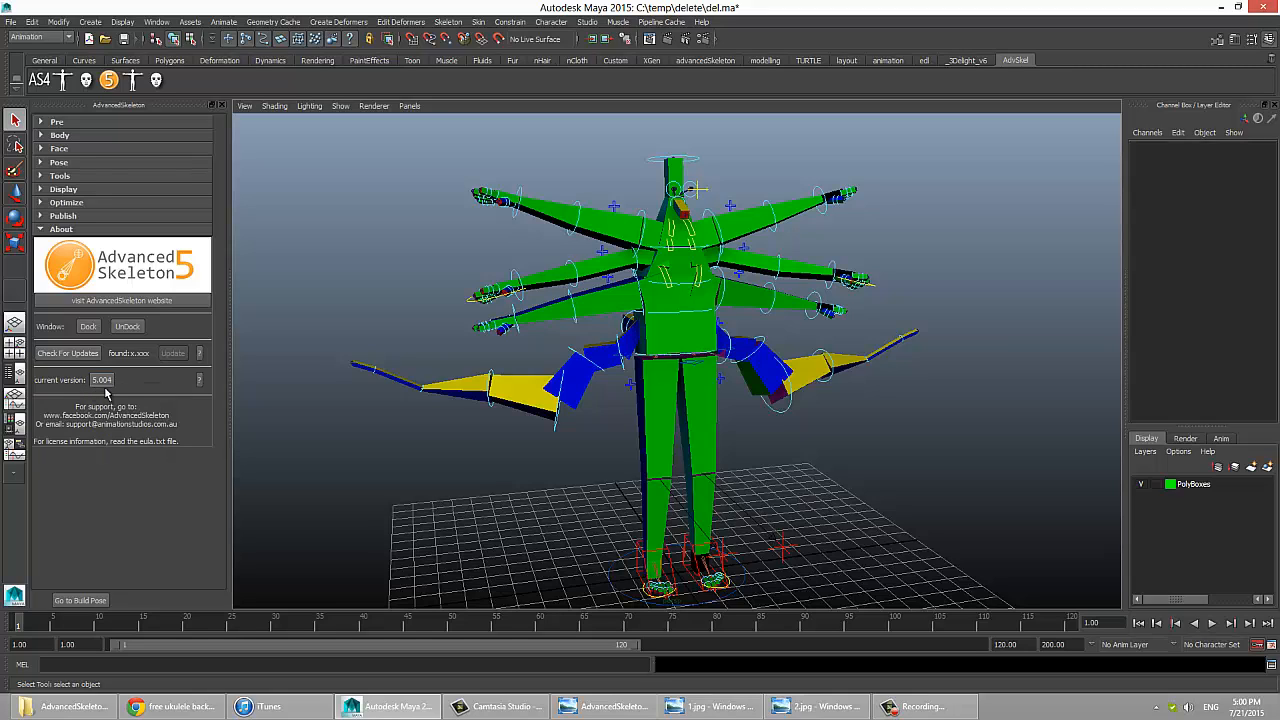